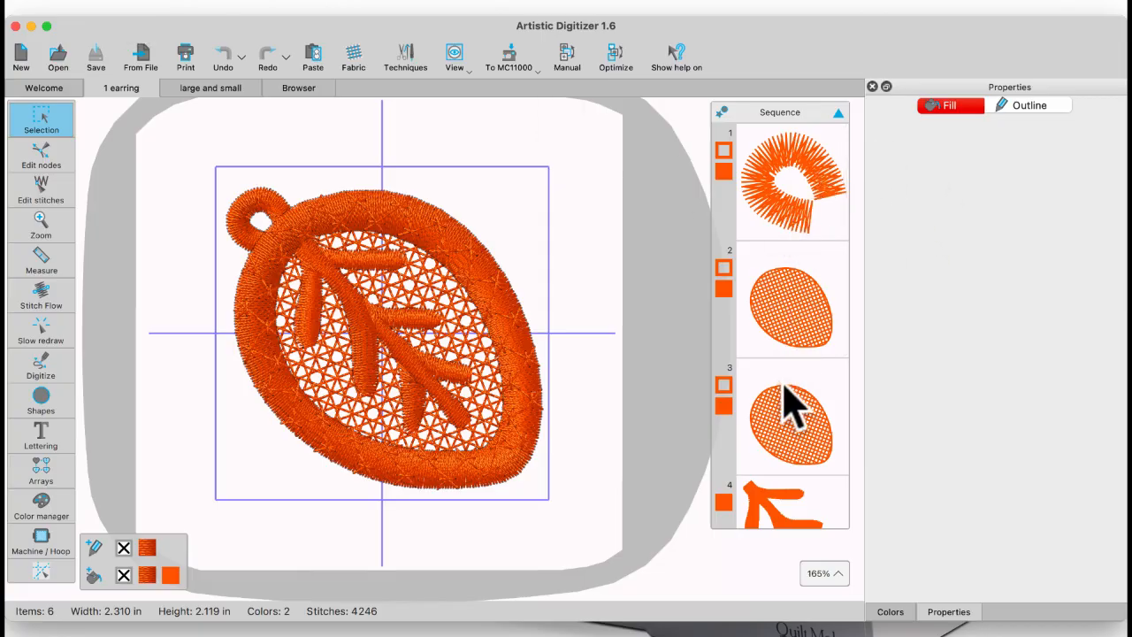
Step: Compare the two netfill layers of the leaf and recolour the first one's fill to 210 Pale Yellow
{"action": "left_click", "coordinate": [799, 300]}
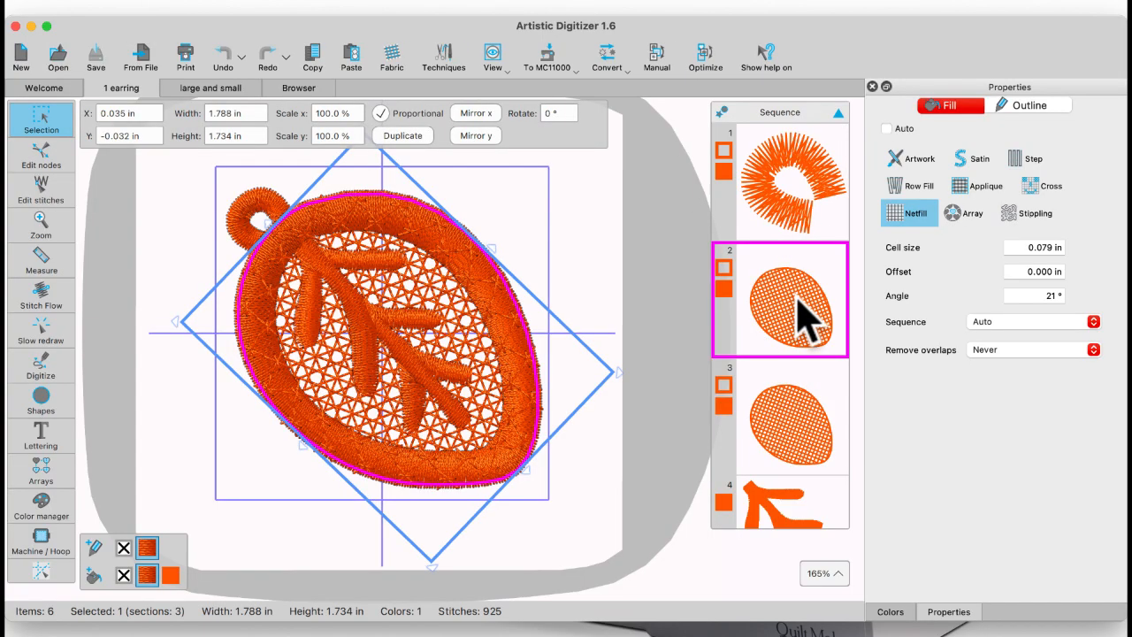
{"action": "left_click", "coordinate": [796, 412]}
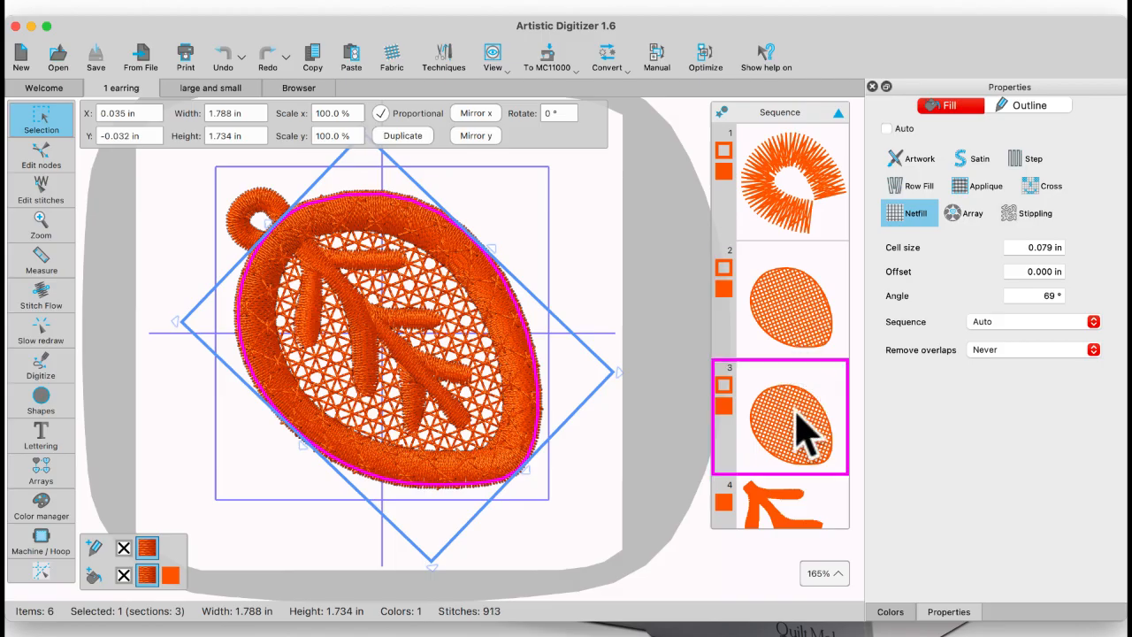
{"action": "left_click", "coordinate": [797, 316]}
{"action": "left_click", "coordinate": [890, 611]}
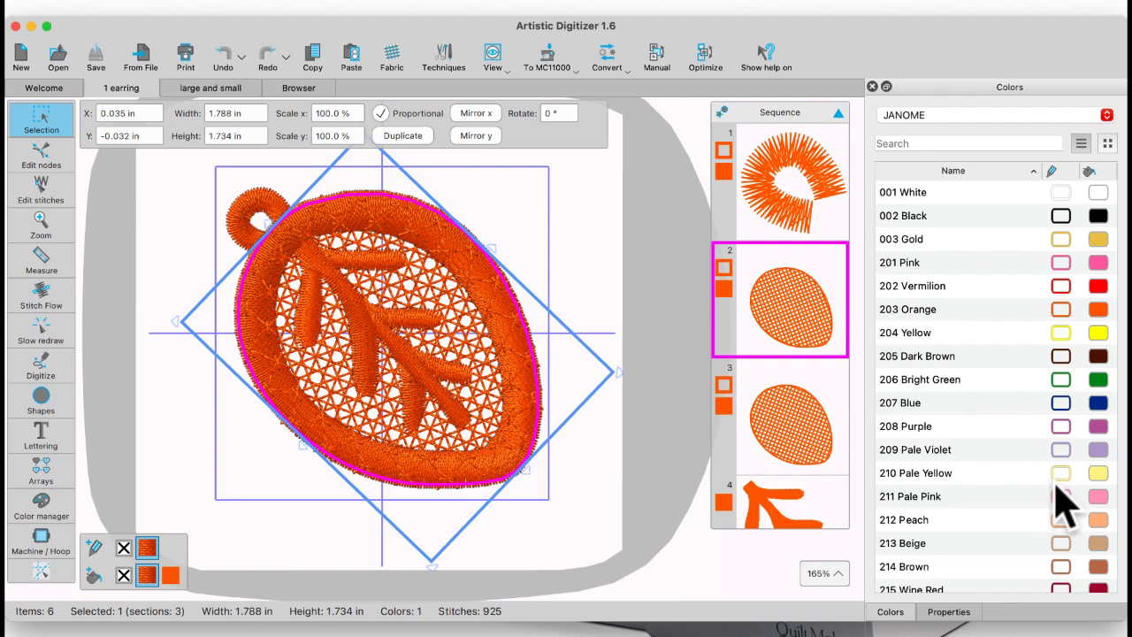
{"action": "left_click", "coordinate": [1101, 472]}
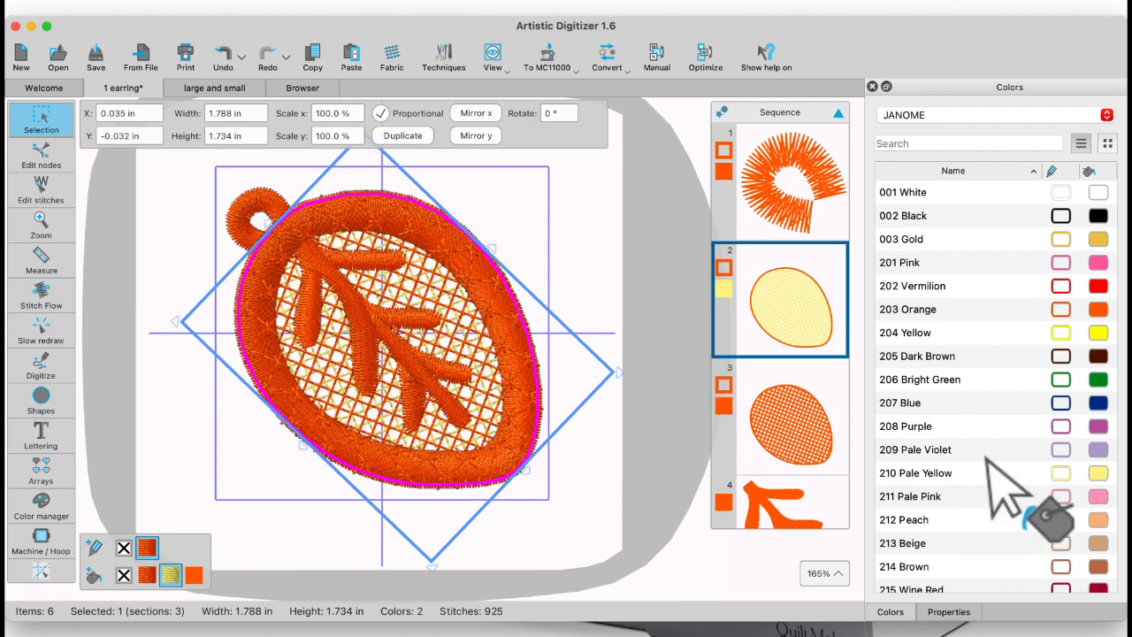
{"action": "left_click", "coordinate": [568, 215]}
{"action": "scroll", "coordinate": [469, 324], "scroll_direction": "up", "scroll_amount": 1}
{"action": "scroll", "coordinate": [469, 324], "scroll_direction": "up", "scroll_amount": 4}
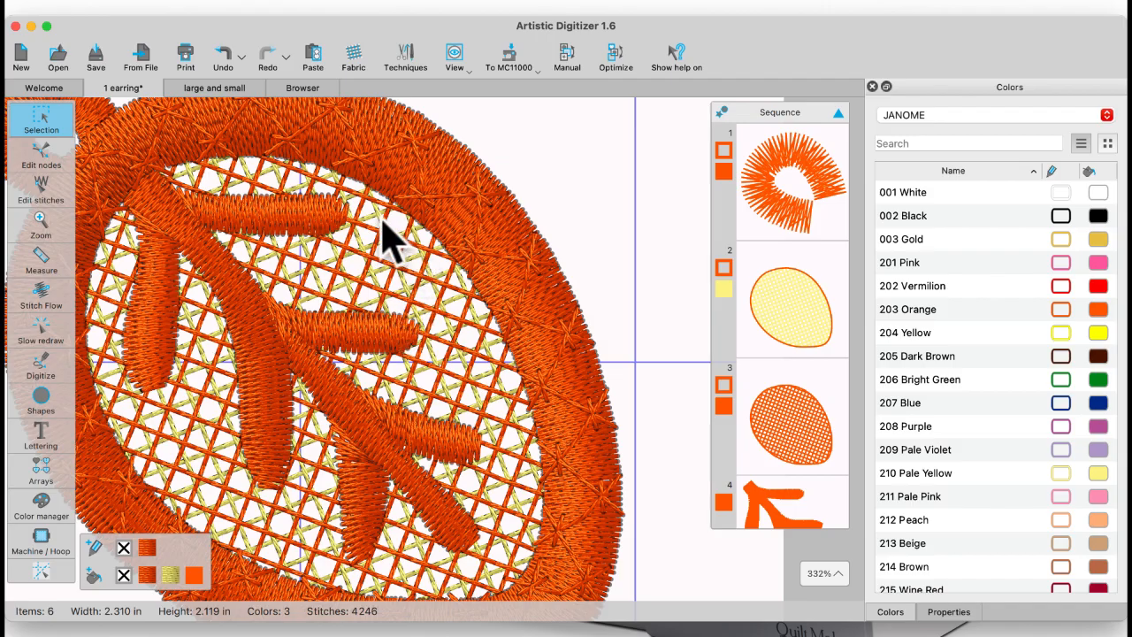
Step: Compare the netfill properties of the yellow and orange mesh layers, including cell size and angle
{"action": "left_click", "coordinate": [951, 611]}
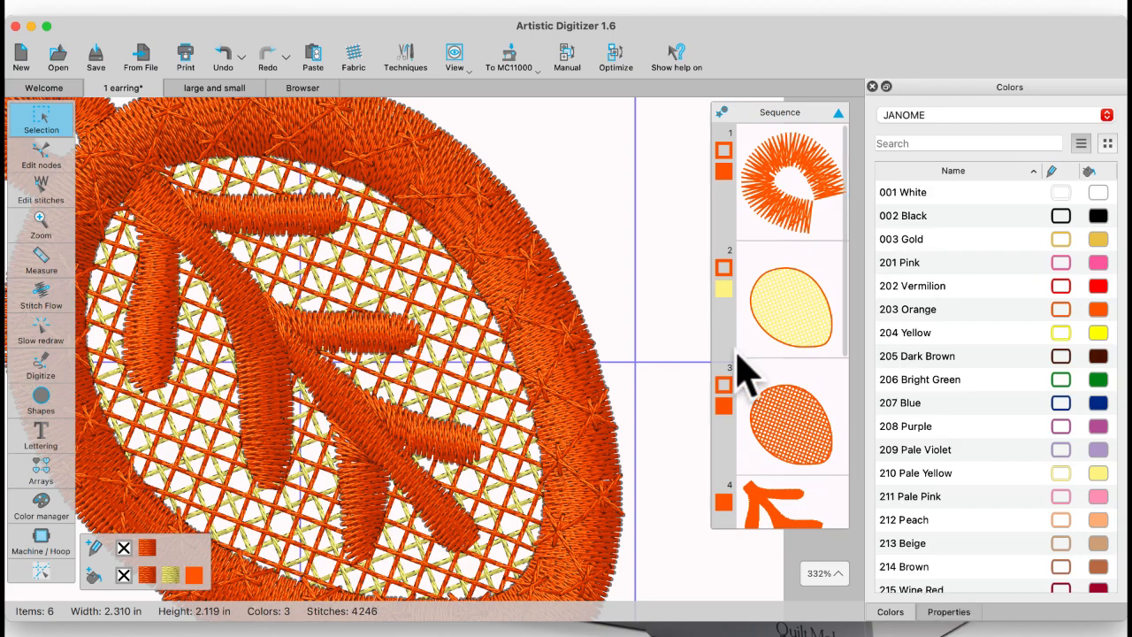
{"action": "left_click", "coordinate": [725, 320]}
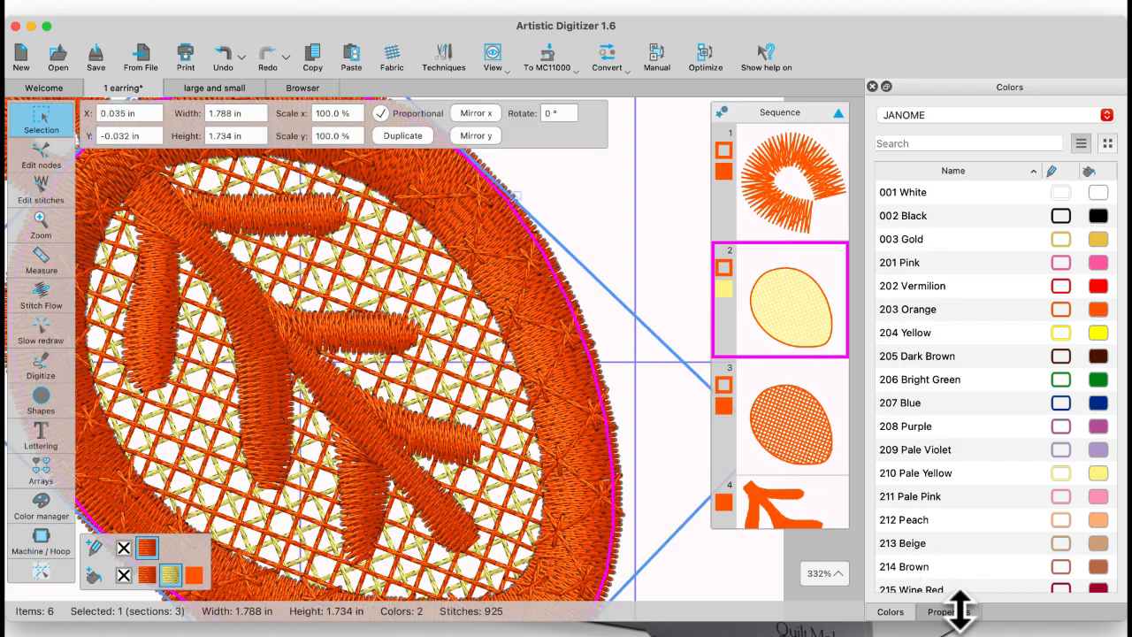
{"action": "left_click", "coordinate": [948, 611]}
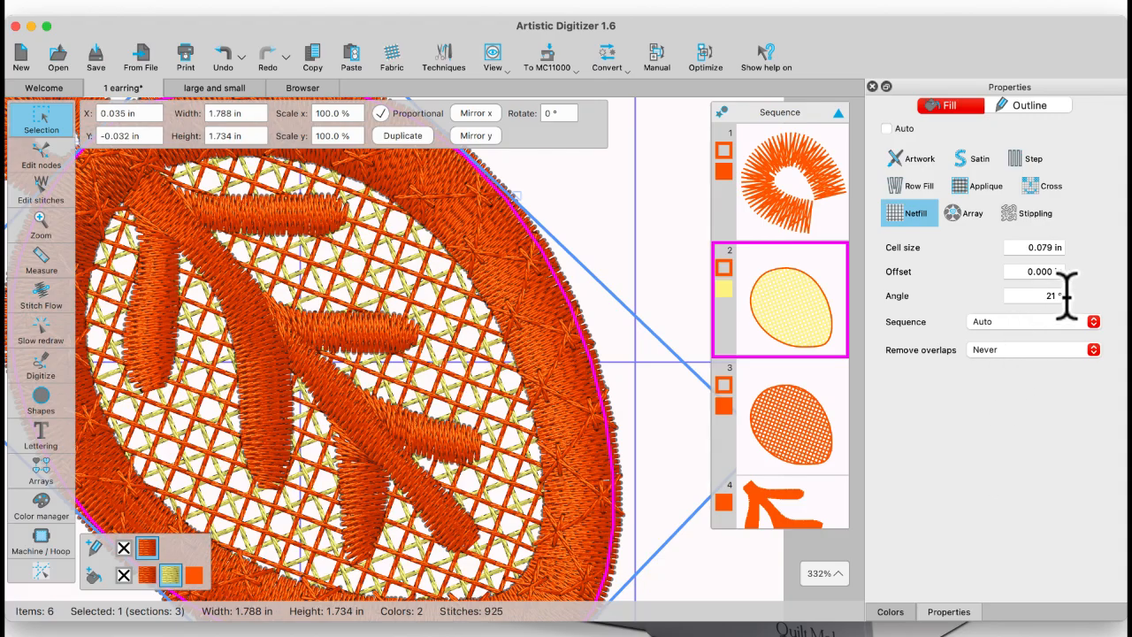
{"action": "left_click", "coordinate": [804, 429]}
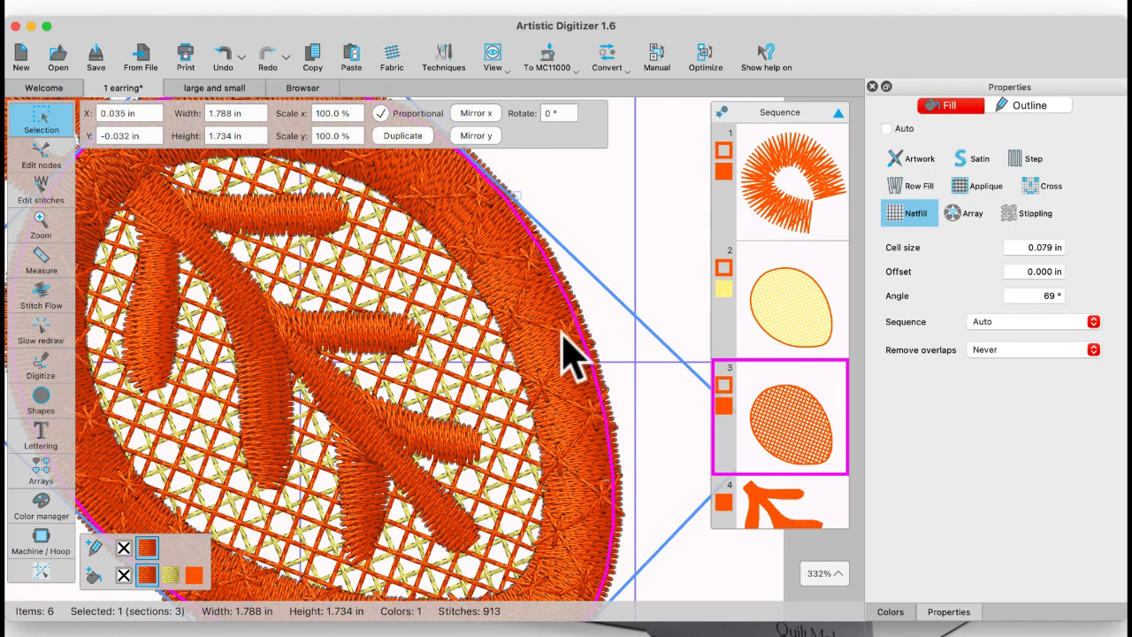
{"action": "left_click", "coordinate": [790, 300]}
Step: Simulate the stitch-out with Slow redraw, advancing through the loop and mesh layers to the leaf veins
{"action": "left_click", "coordinate": [59, 402]}
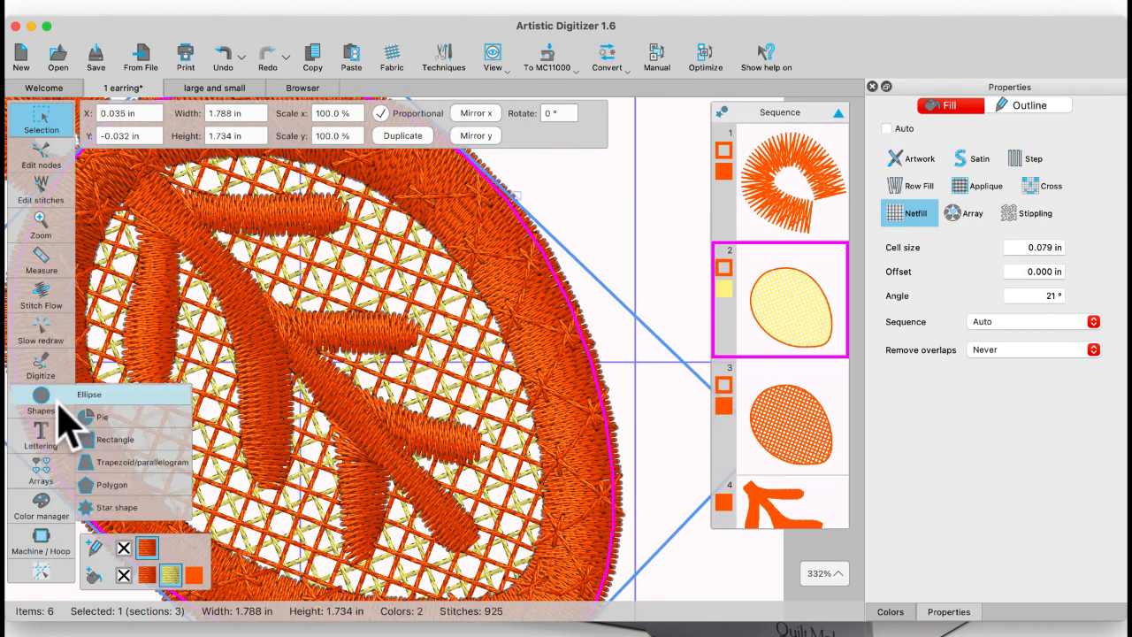
{"action": "left_click", "coordinate": [41, 370]}
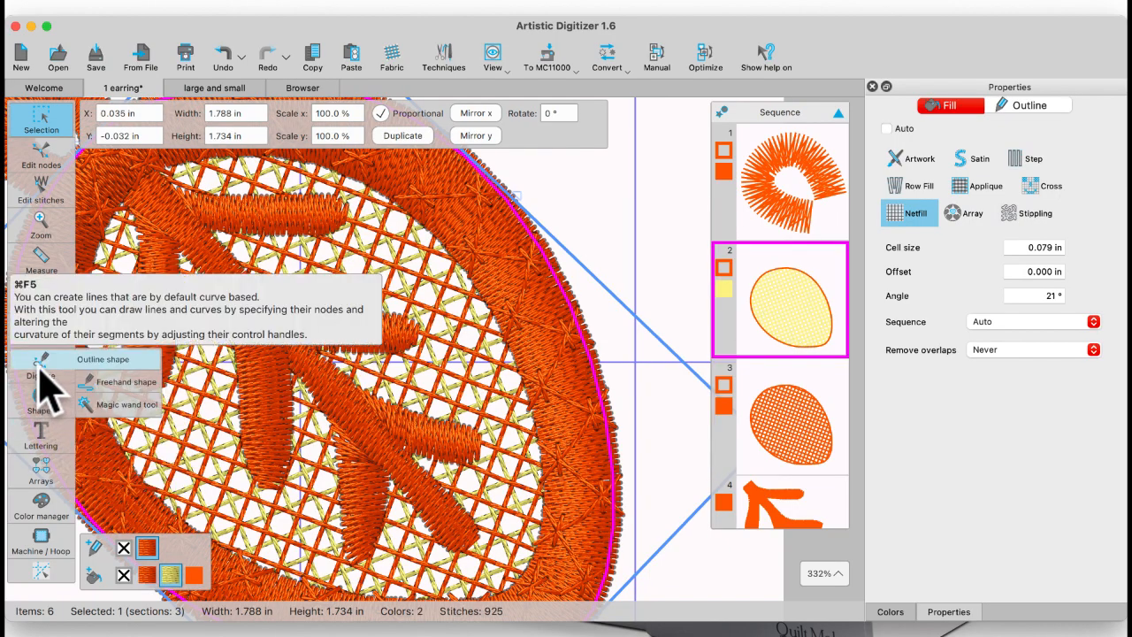
{"action": "left_click", "coordinate": [39, 331]}
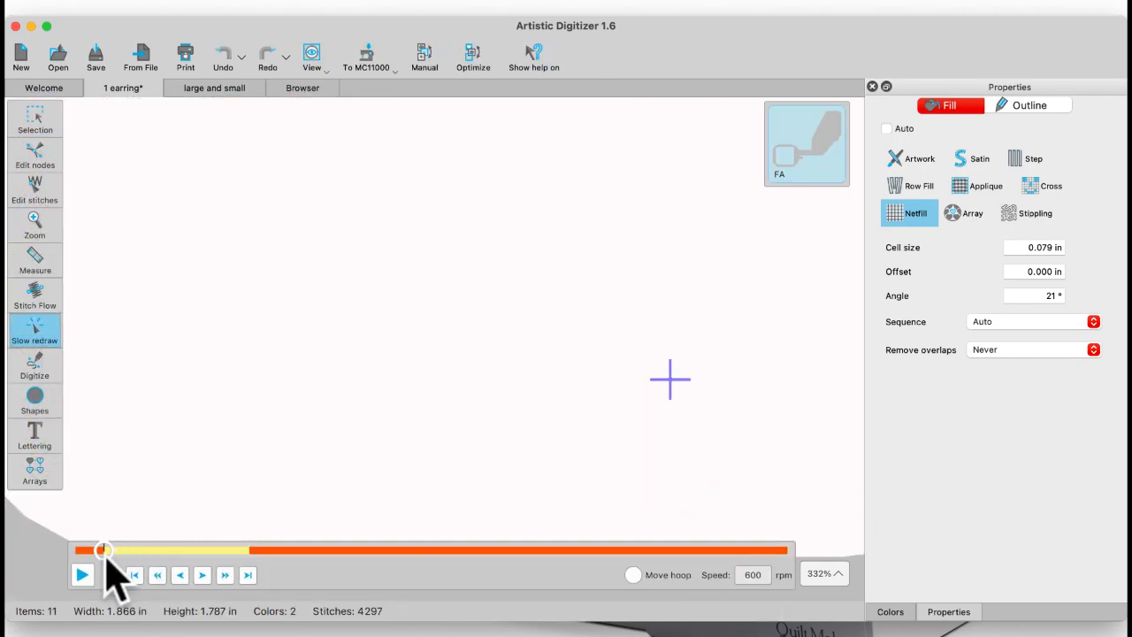
{"action": "left_click_drag", "start_coordinate": [103, 548], "coordinate": [259, 550]}
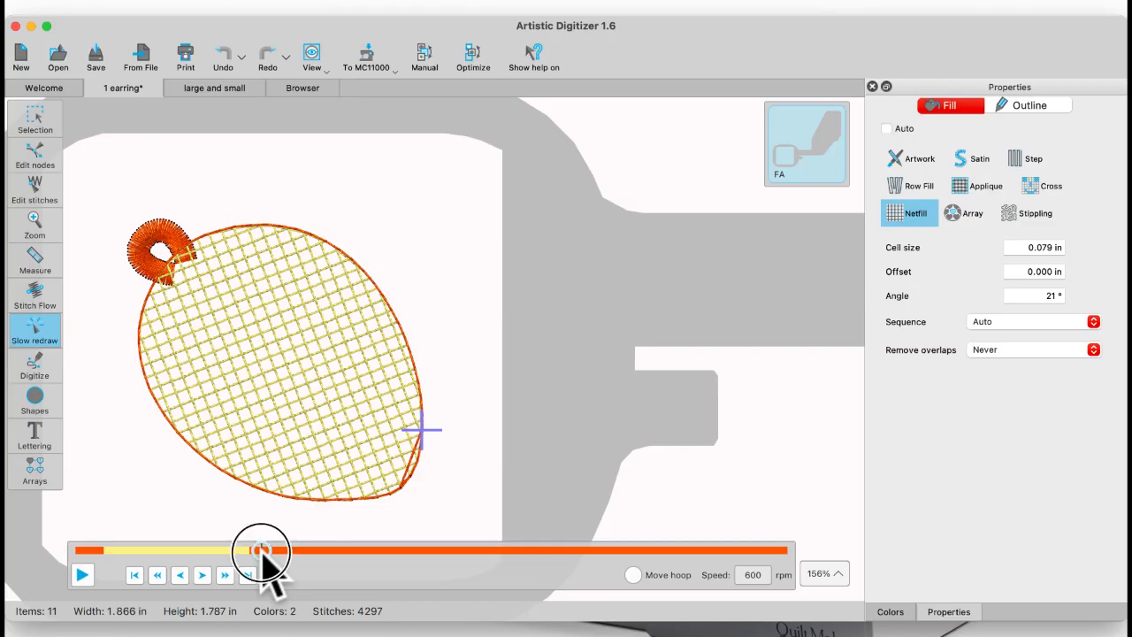
{"action": "left_click_drag", "start_coordinate": [259, 550], "coordinate": [564, 552]}
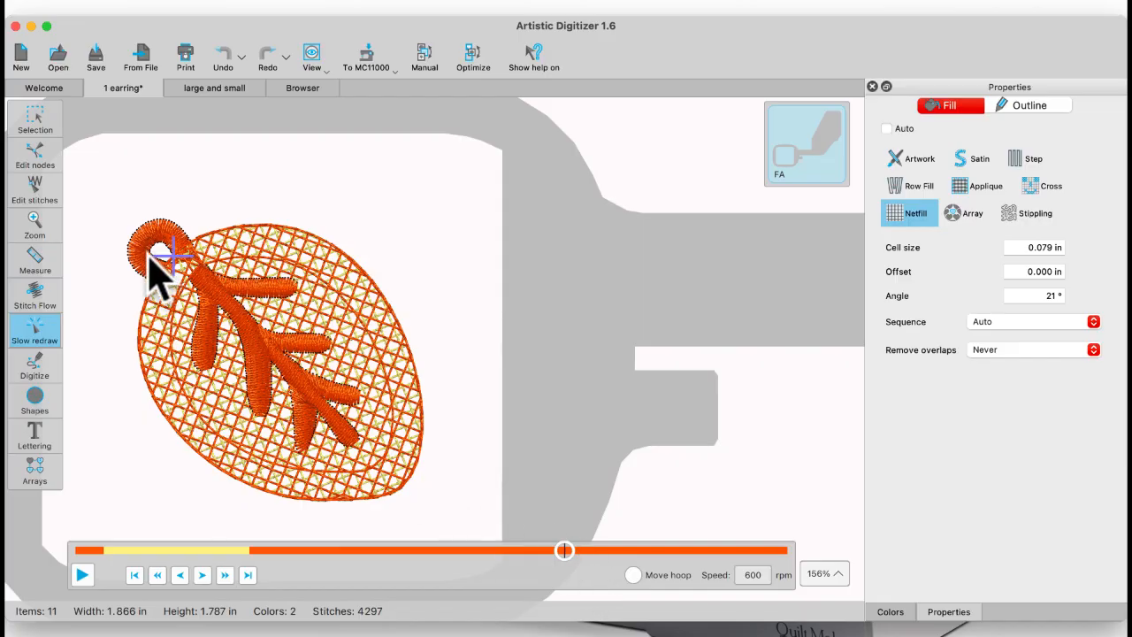
{"action": "left_click", "coordinate": [33, 117]}
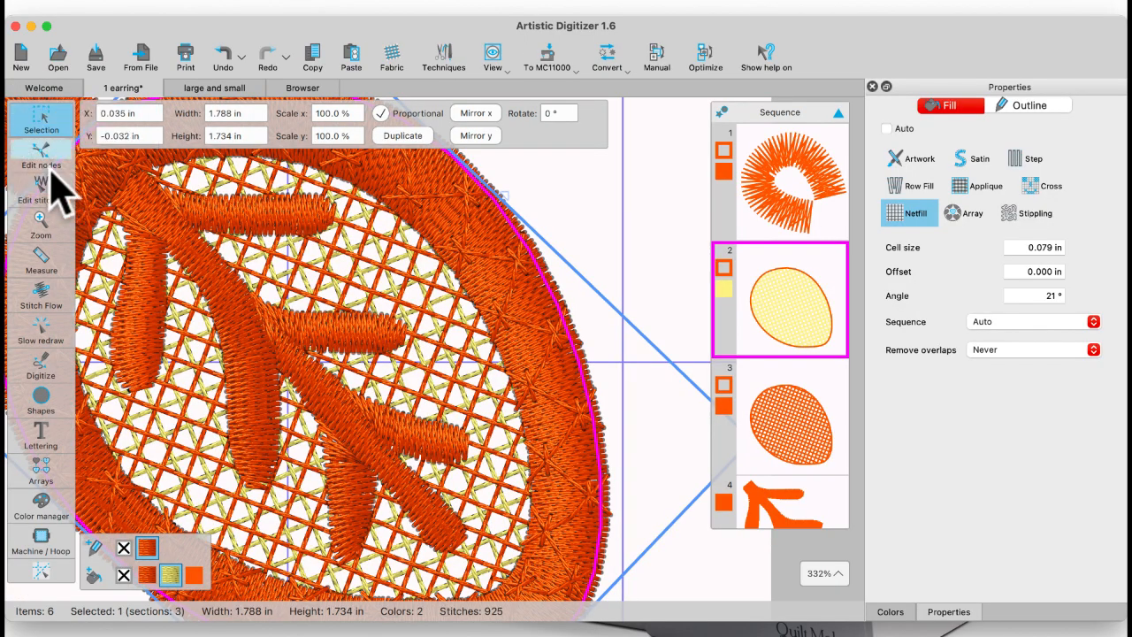
Step: Select the satin leaf-vein object and review the underlay types available for it
{"action": "right_click", "coordinate": [201, 273]}
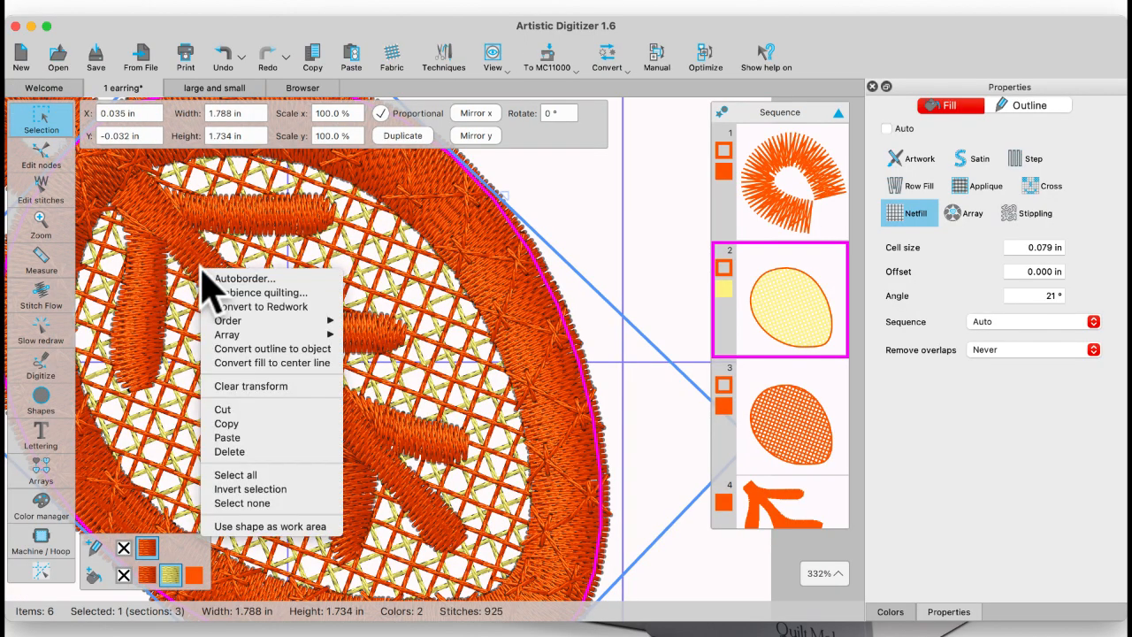
{"action": "left_click", "coordinate": [146, 242]}
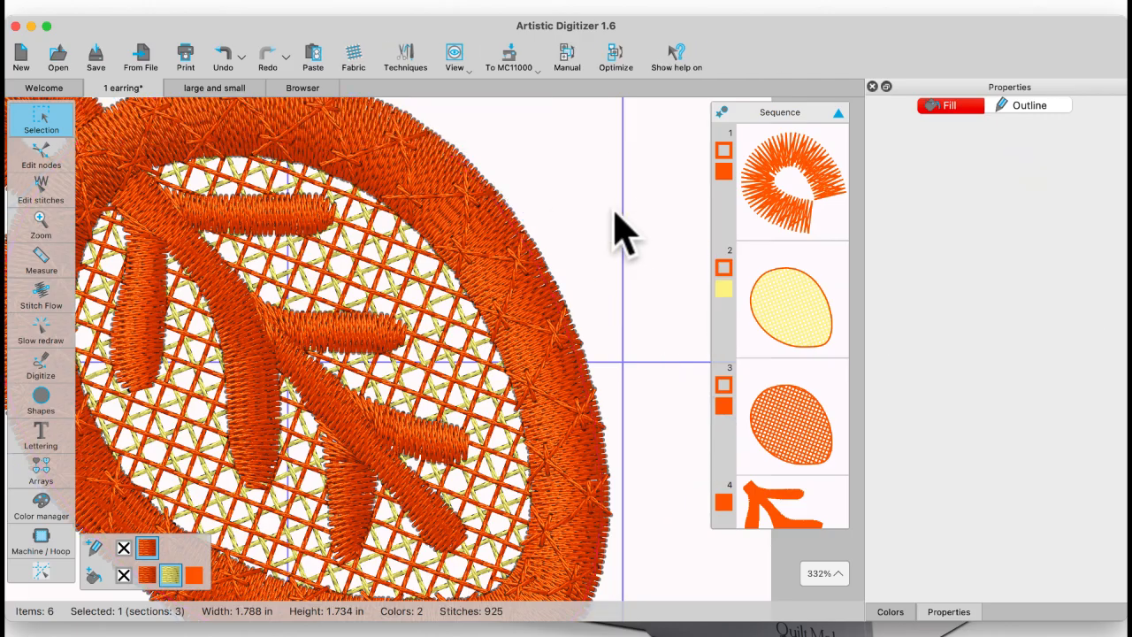
{"action": "left_click", "coordinate": [309, 346]}
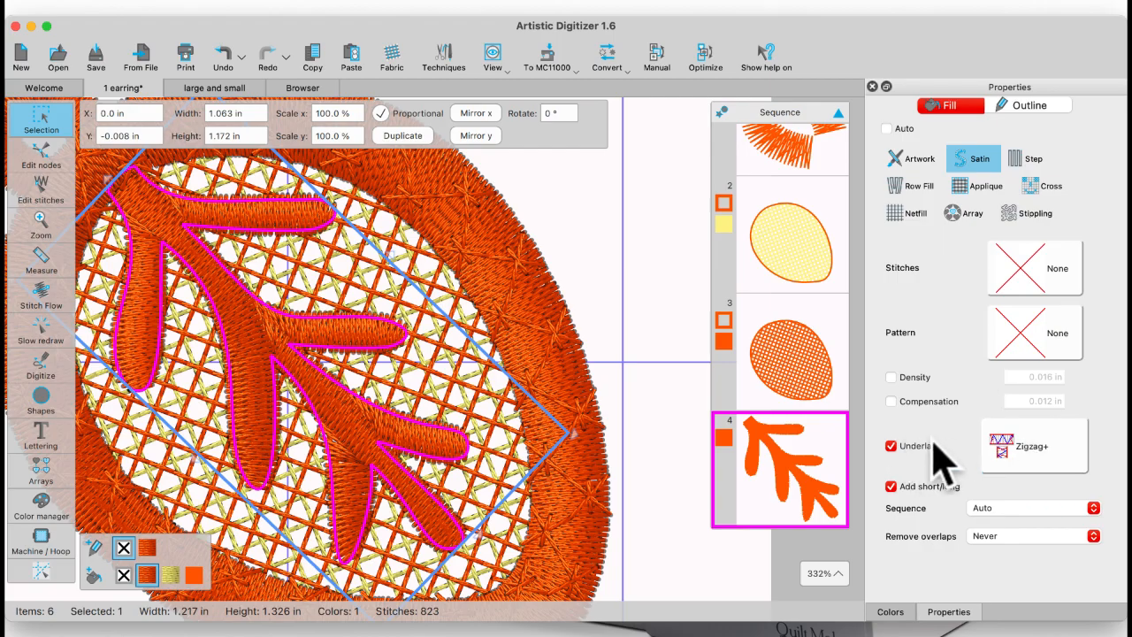
{"action": "left_click", "coordinate": [1013, 445]}
{"action": "left_click", "coordinate": [1014, 445]}
{"action": "left_click", "coordinate": [1014, 446]}
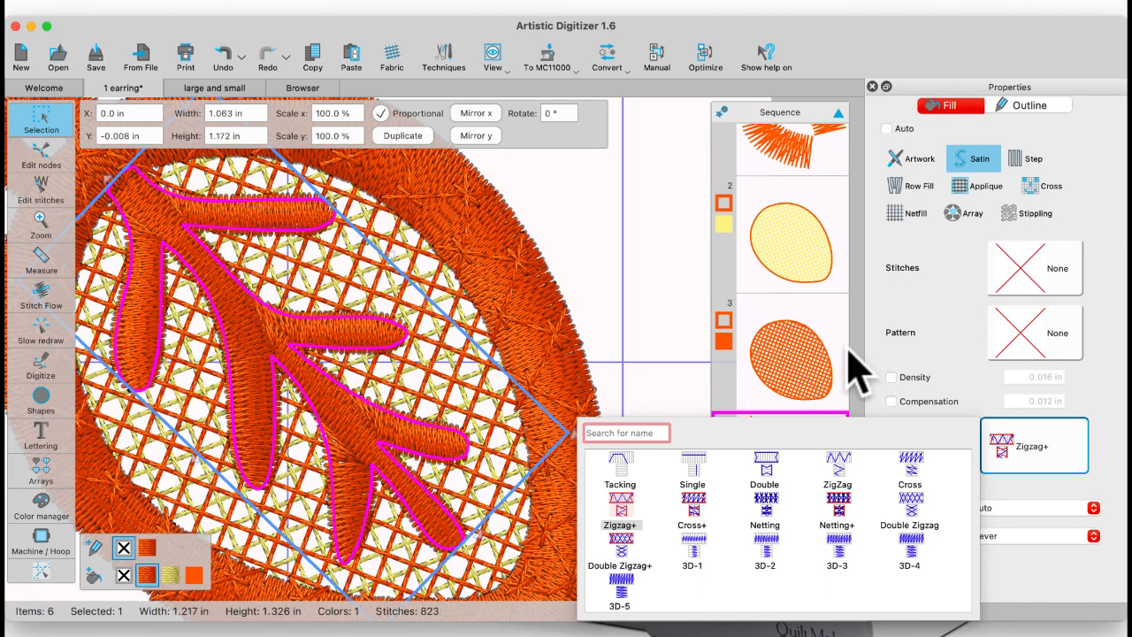
{"action": "left_click", "coordinate": [934, 334]}
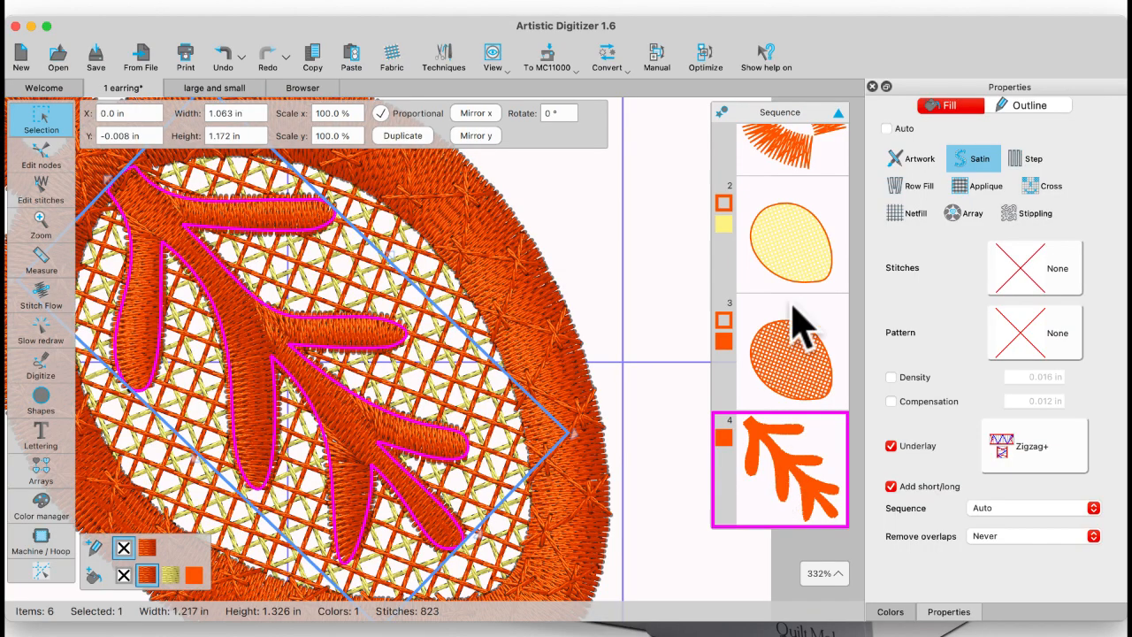
Step: Select the earring's hanging loop and examine its satin outline path and nodes
{"action": "scroll", "coordinate": [789, 216], "scroll_direction": "up", "scroll_amount": 2}
{"action": "scroll", "coordinate": [792, 221], "scroll_direction": "up", "scroll_amount": 1}
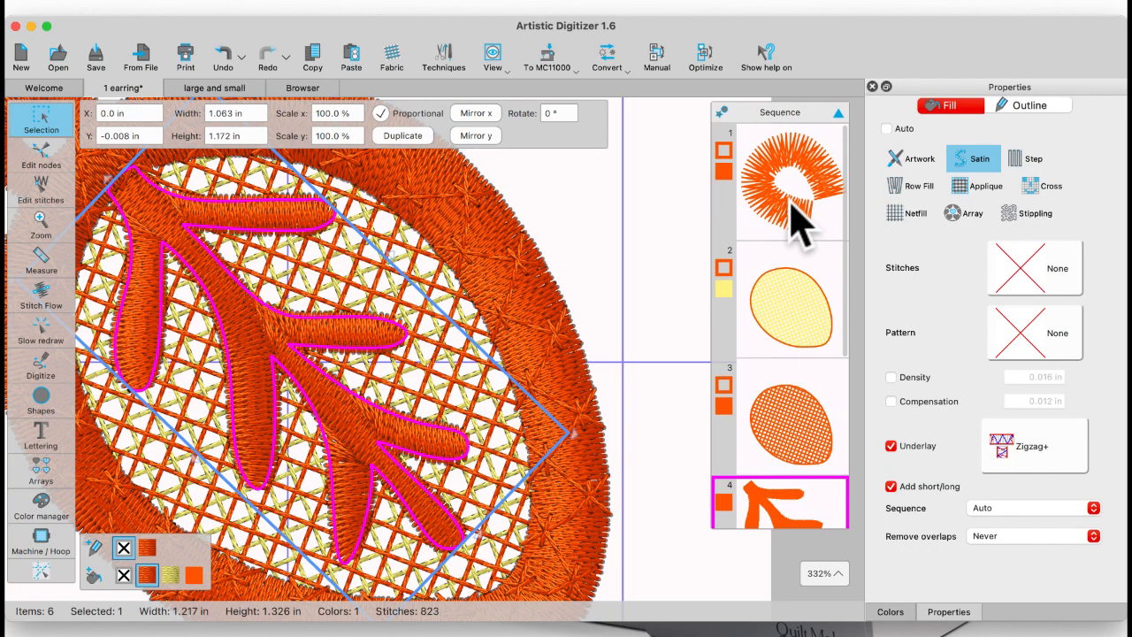
{"action": "left_click", "coordinate": [793, 219]}
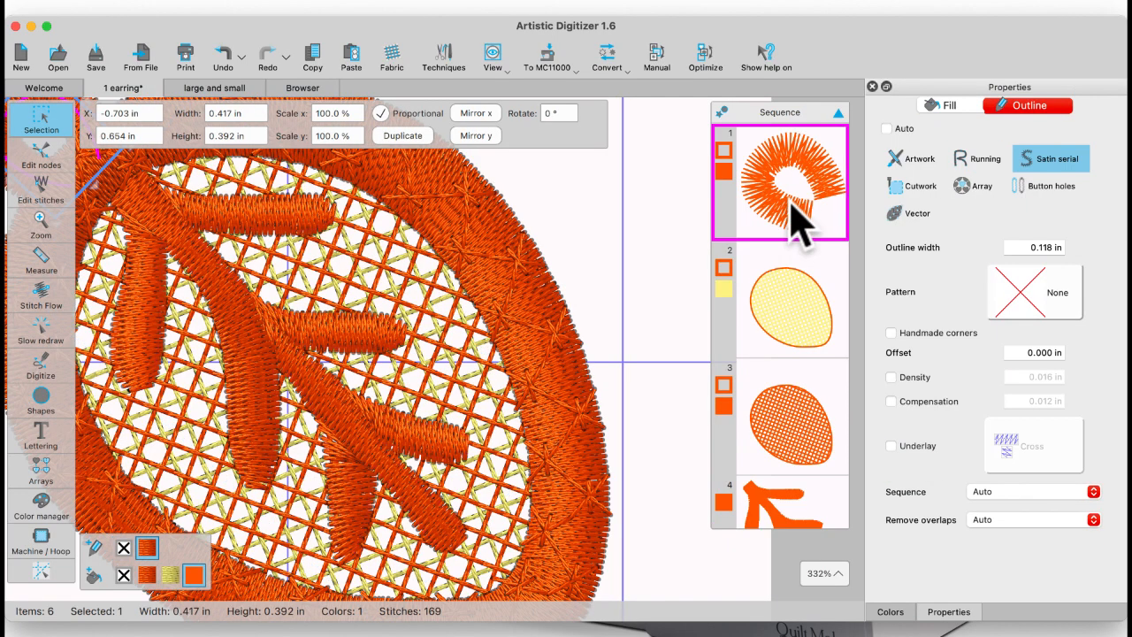
{"action": "scroll", "coordinate": [486, 230], "scroll_direction": "up", "scroll_amount": 5}
{"action": "scroll", "coordinate": [487, 230], "scroll_direction": "left", "scroll_amount": 5}
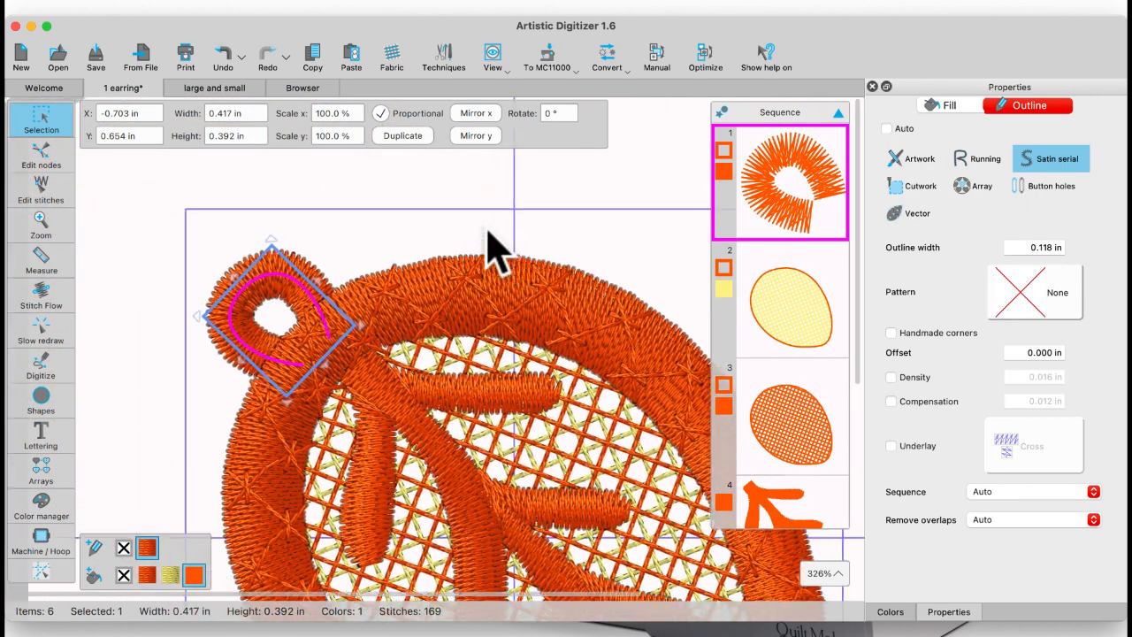
{"action": "scroll", "coordinate": [491, 247], "scroll_direction": "up", "scroll_amount": 2}
{"action": "scroll", "coordinate": [491, 248], "scroll_direction": "left", "scroll_amount": 3}
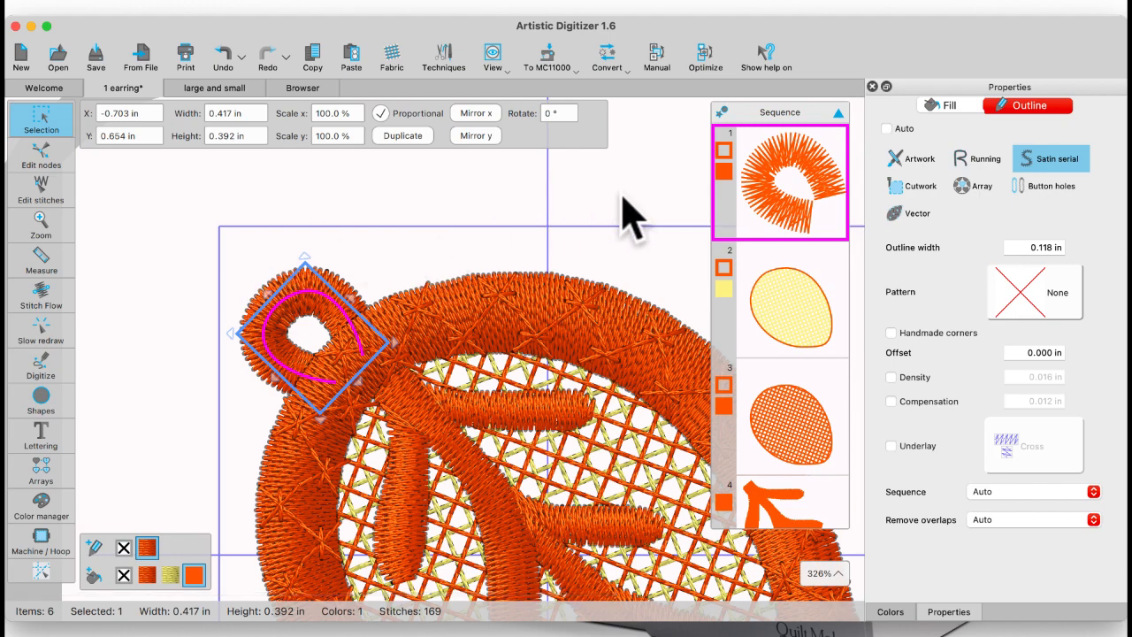
{"action": "left_click", "coordinate": [64, 365]}
{"action": "left_click", "coordinate": [41, 159]}
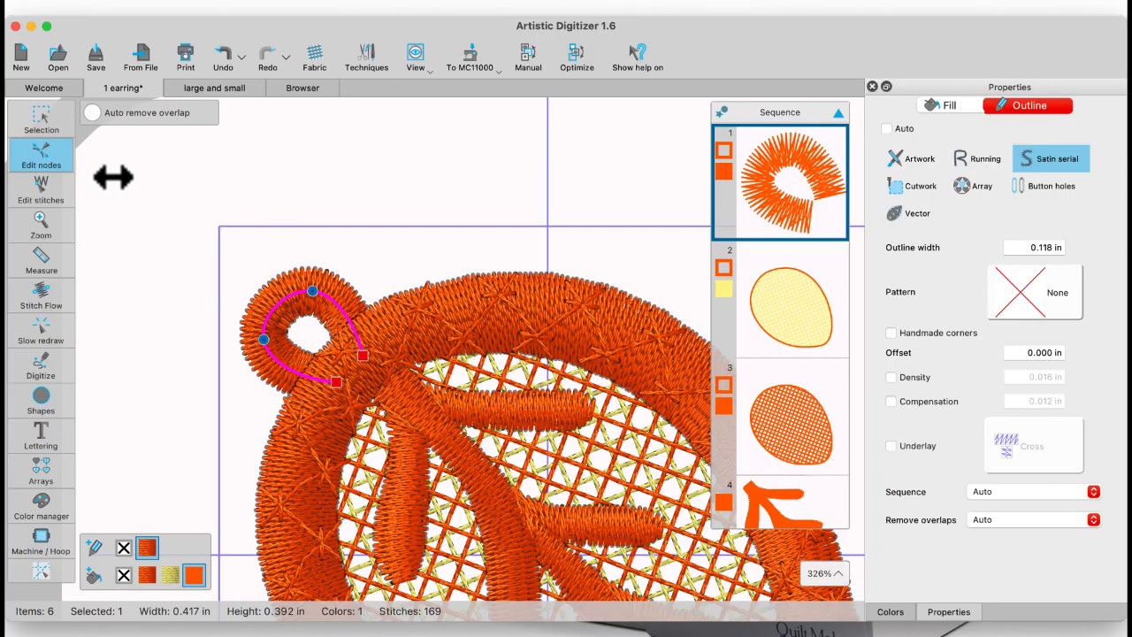
{"action": "left_click", "coordinate": [51, 124]}
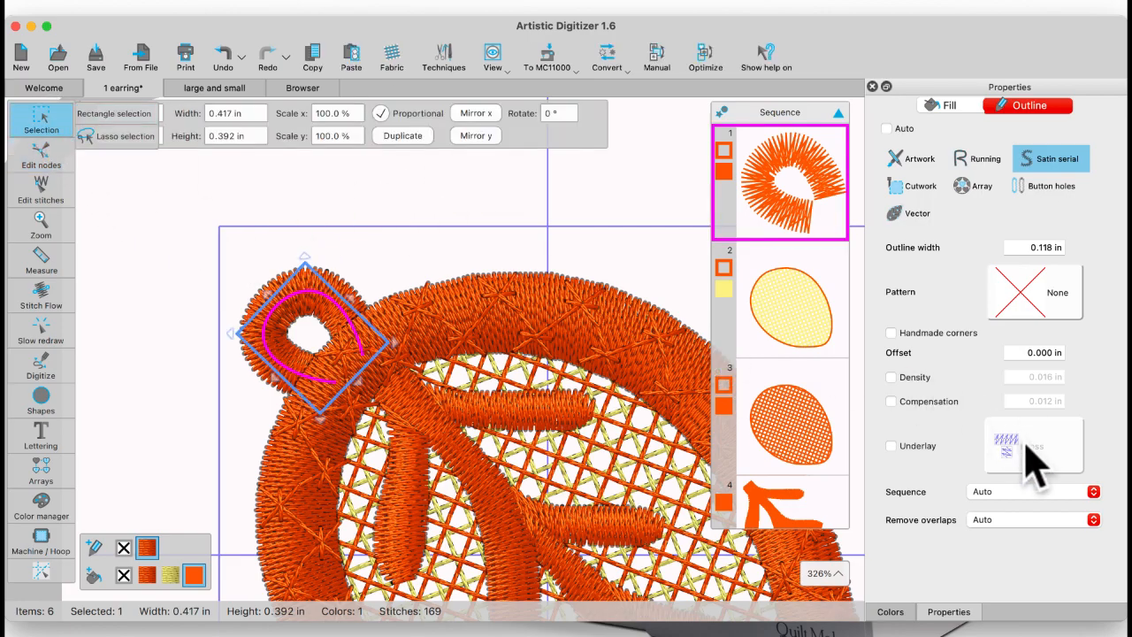
Step: Enable underlay for the hanging loop's satin outline and set its type to Double Zigzag+
{"action": "left_click", "coordinate": [892, 446]}
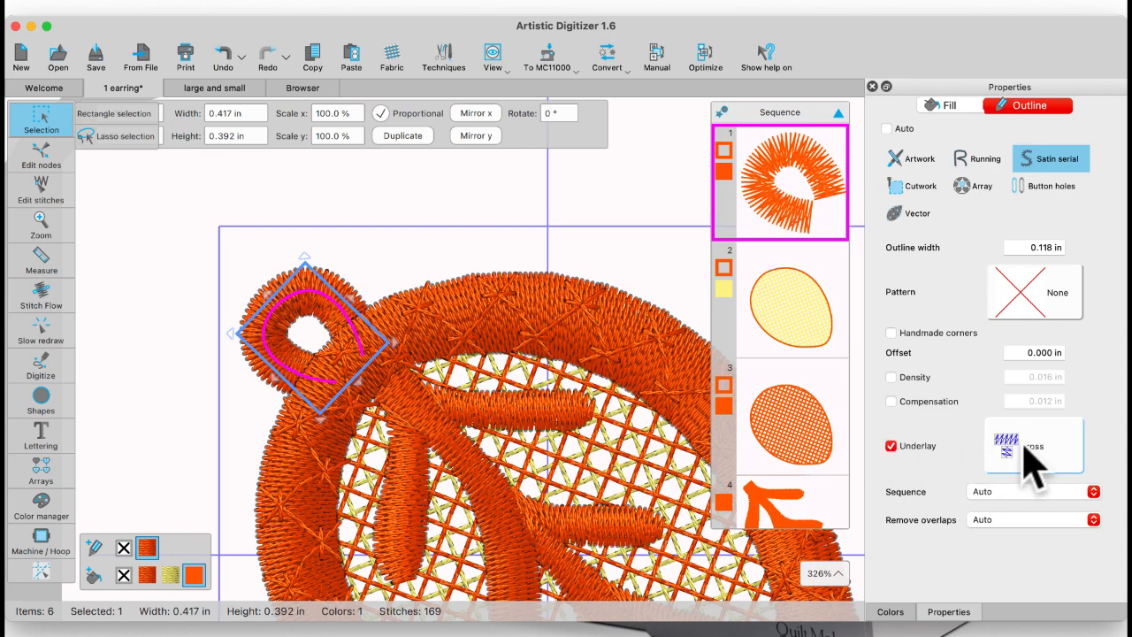
{"action": "left_click", "coordinate": [1028, 447]}
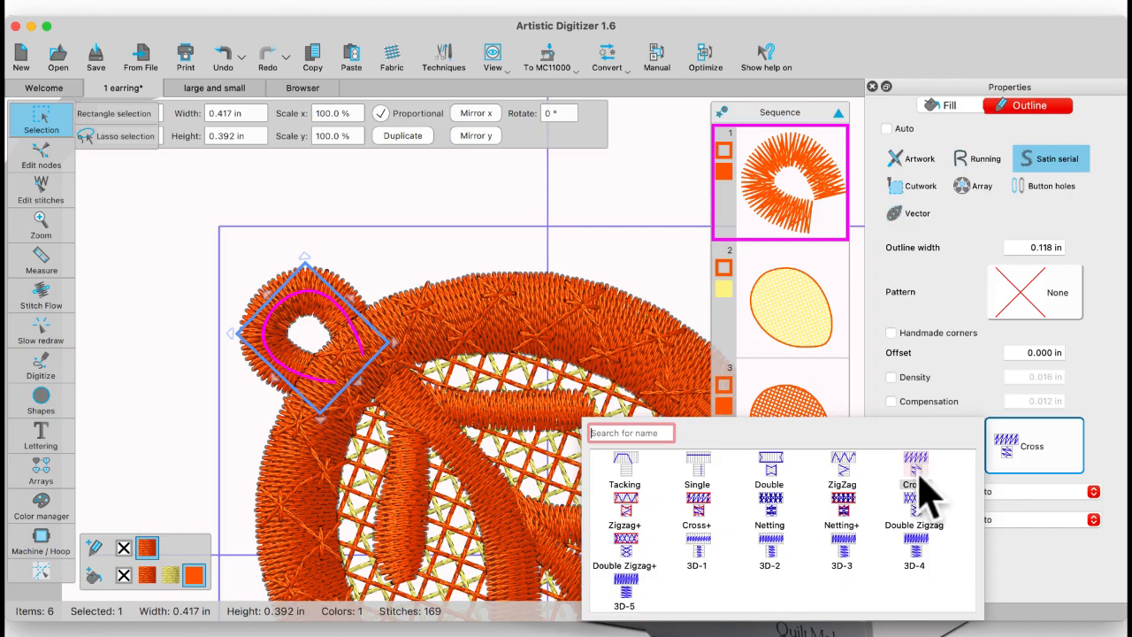
{"action": "left_click", "coordinate": [625, 552]}
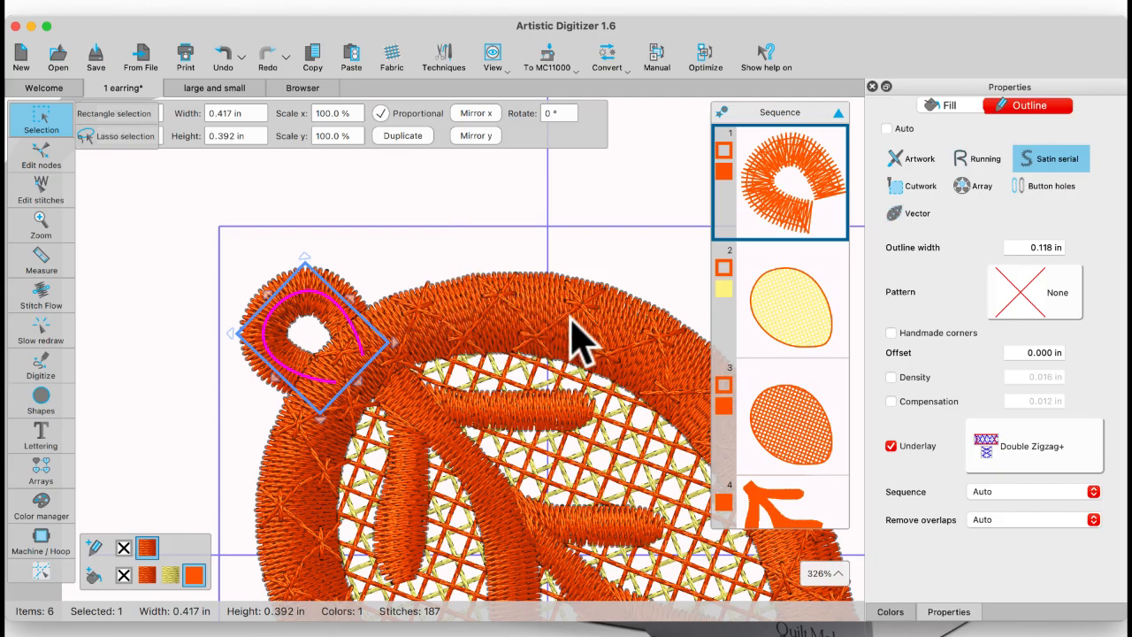
Step: Recolour the decorative cross-stitch outline on the leaf's border to 208 Purple
{"action": "scroll", "coordinate": [579, 341], "scroll_direction": "right", "scroll_amount": 5}
{"action": "scroll", "coordinate": [579, 341], "scroll_direction": "down", "scroll_amount": 3}
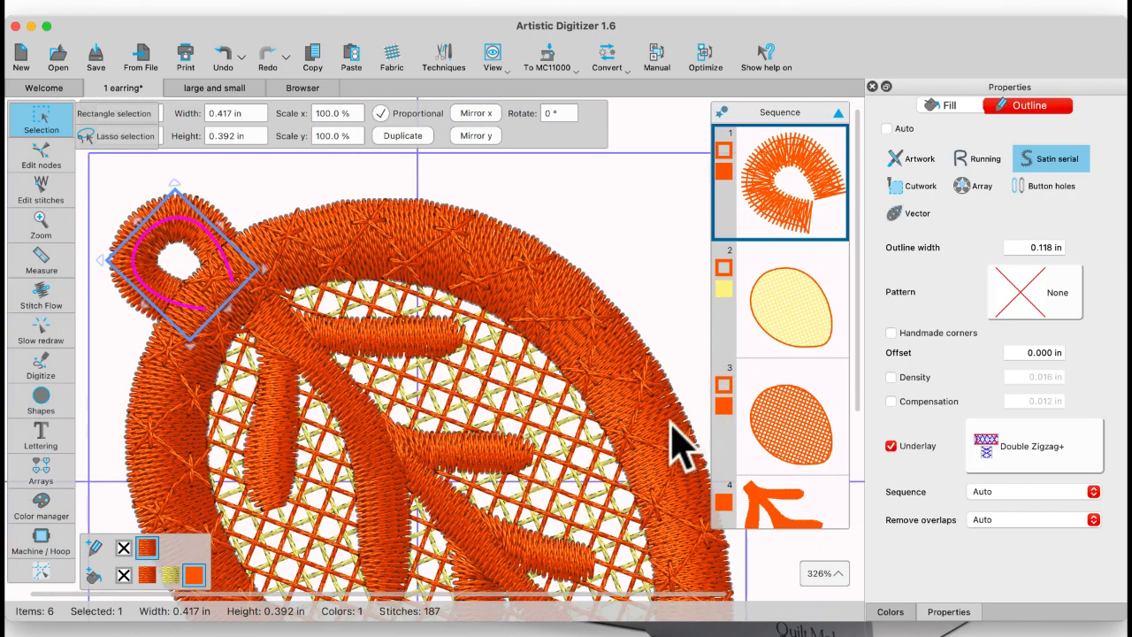
{"action": "scroll", "coordinate": [774, 458], "scroll_direction": "down", "scroll_amount": 3}
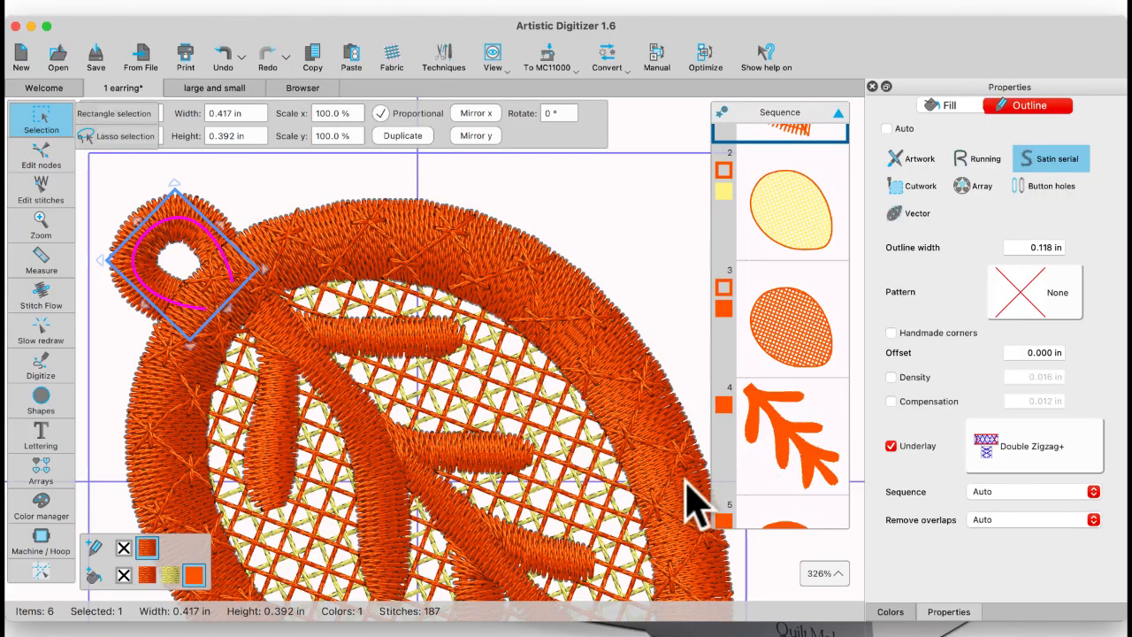
{"action": "scroll", "coordinate": [787, 478], "scroll_direction": "down", "scroll_amount": 5}
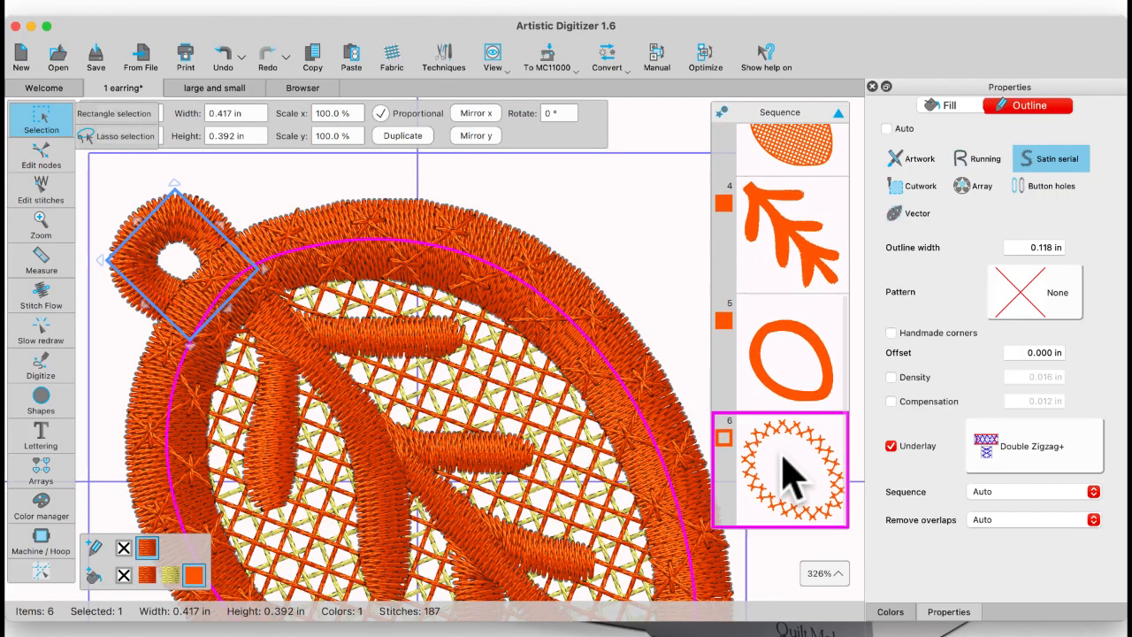
{"action": "left_click", "coordinate": [787, 478]}
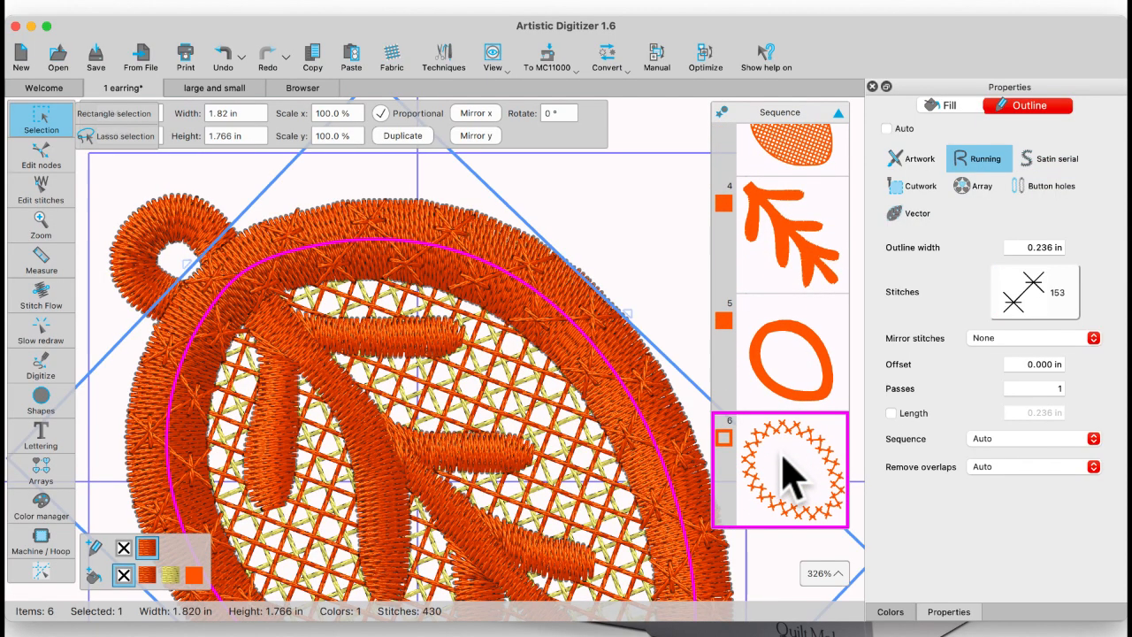
{"action": "left_click", "coordinate": [891, 612]}
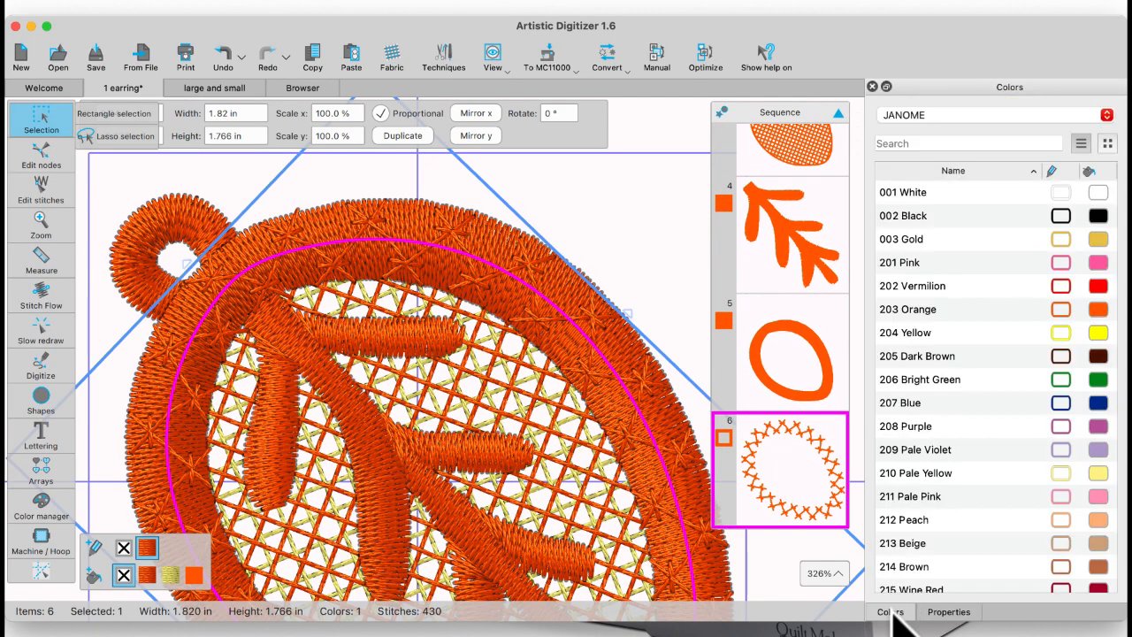
{"action": "left_click", "coordinate": [1062, 426]}
{"action": "left_click", "coordinate": [635, 257]}
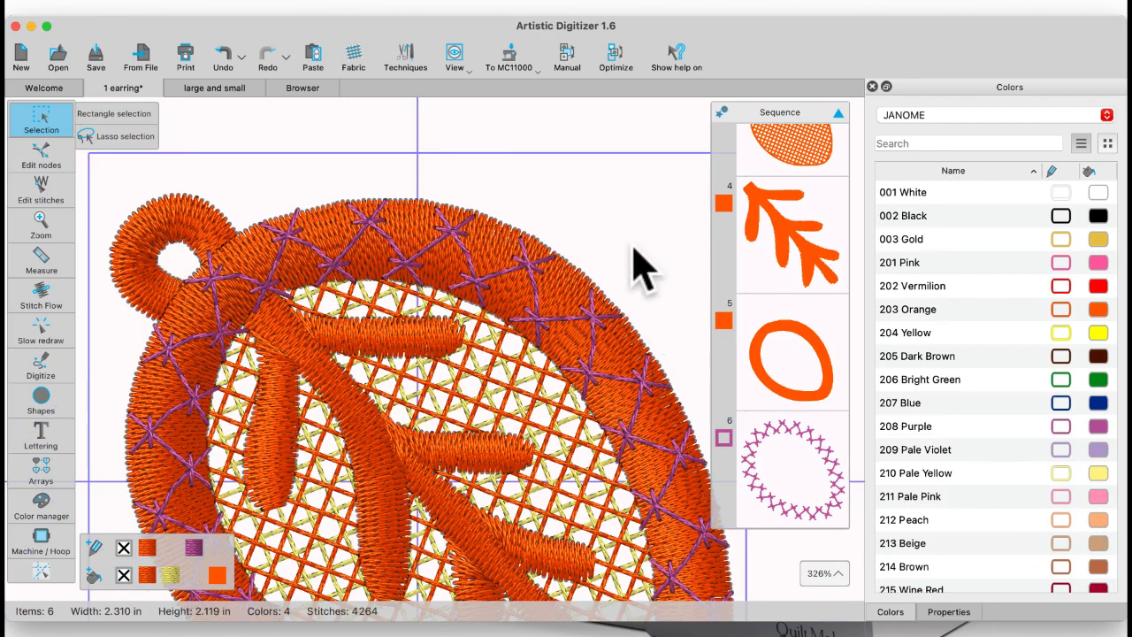
Step: Select the leaf's satin border ring and review its fill and underlay properties
{"action": "left_click", "coordinate": [780, 465]}
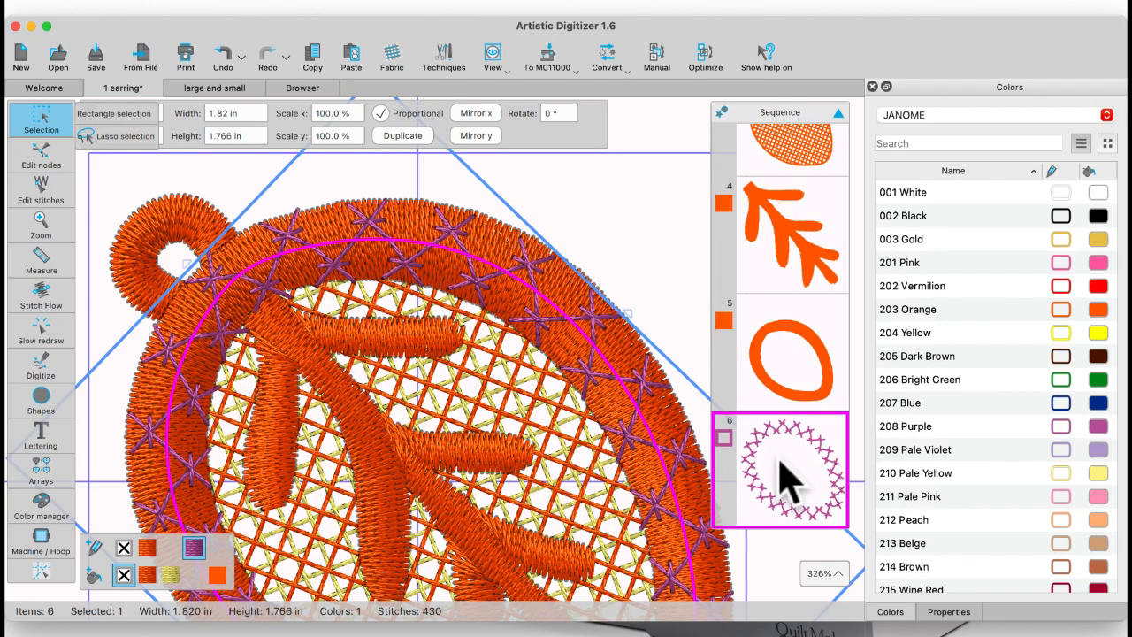
{"action": "left_click", "coordinate": [809, 399]}
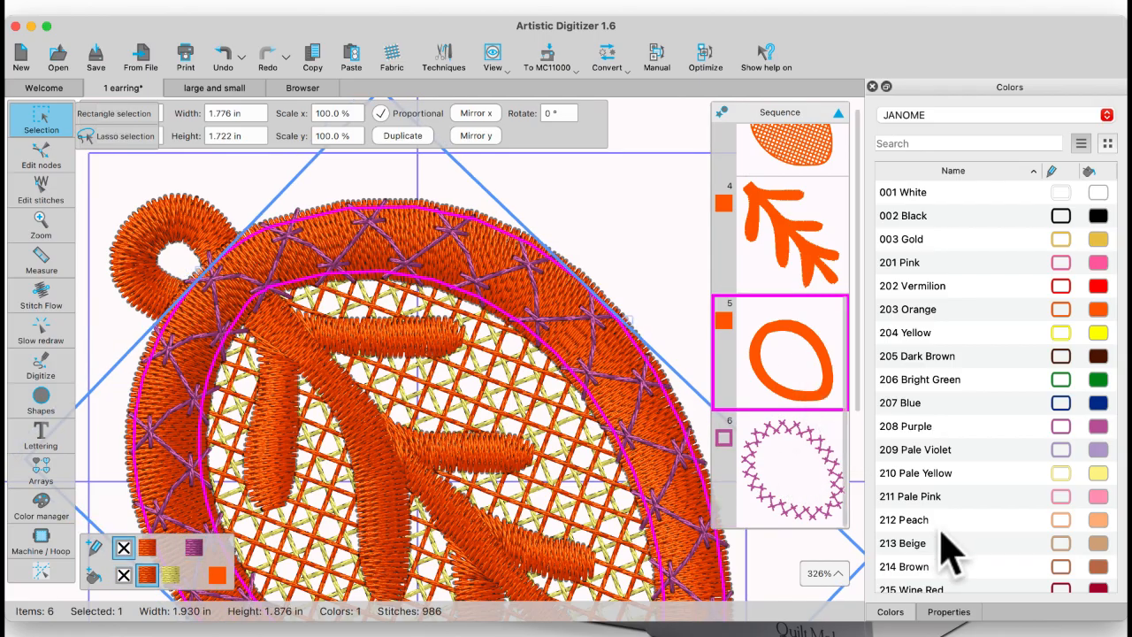
{"action": "left_click", "coordinate": [964, 611]}
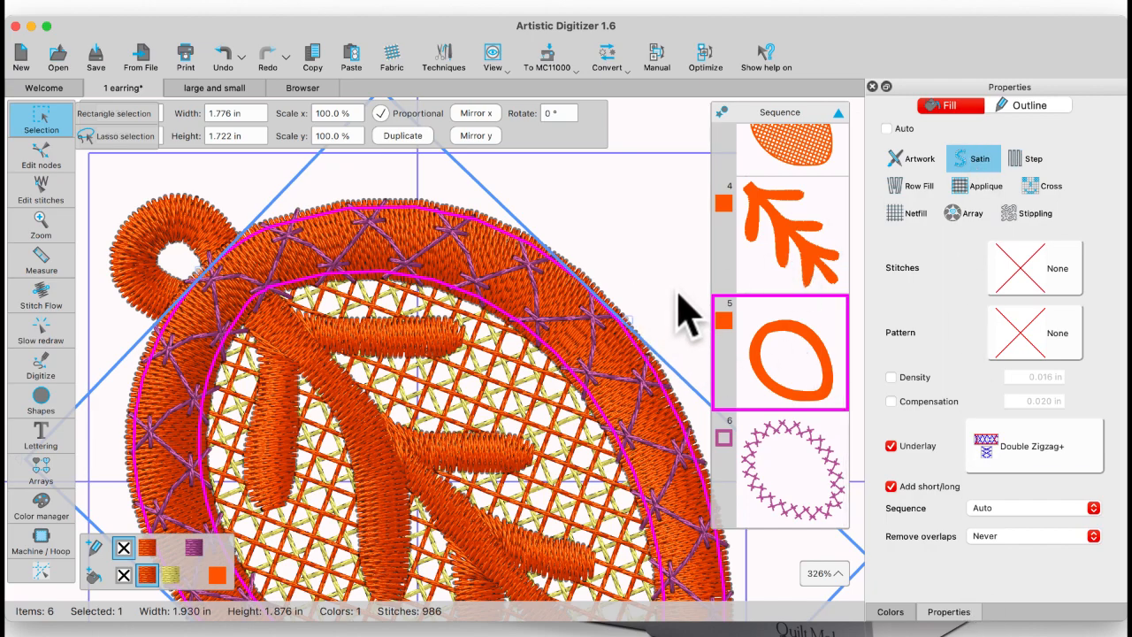
Step: Create an Autoborder around the netfill leaf, to the outside at 0.000 in distance, one repeat, holes removed, Running type
{"action": "left_click", "coordinate": [791, 151]}
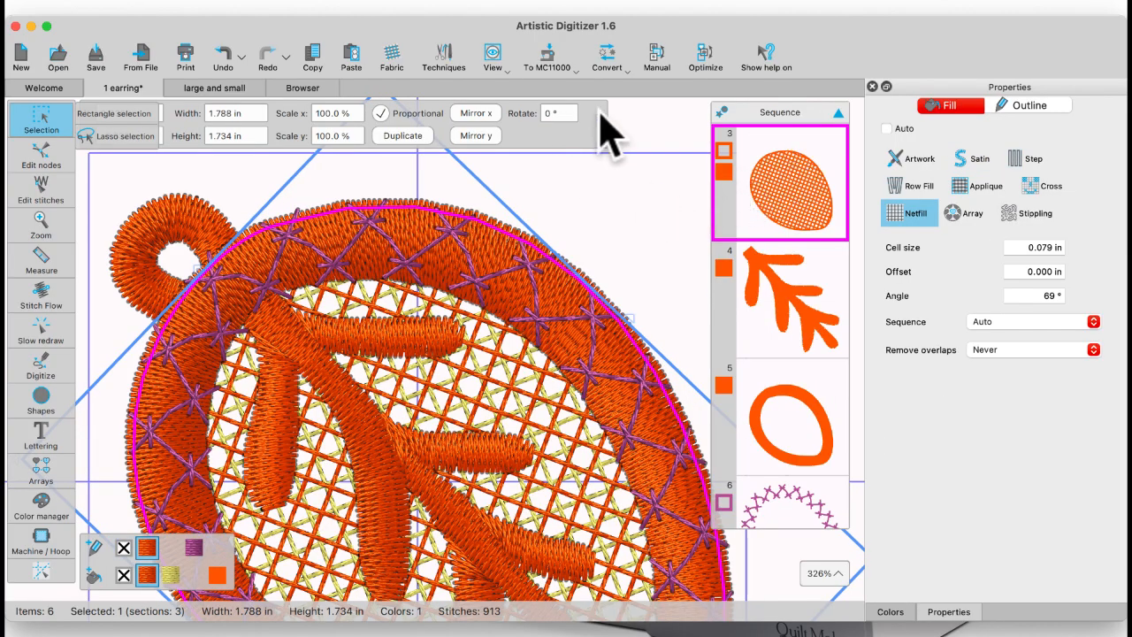
{"action": "left_click", "coordinate": [610, 68]}
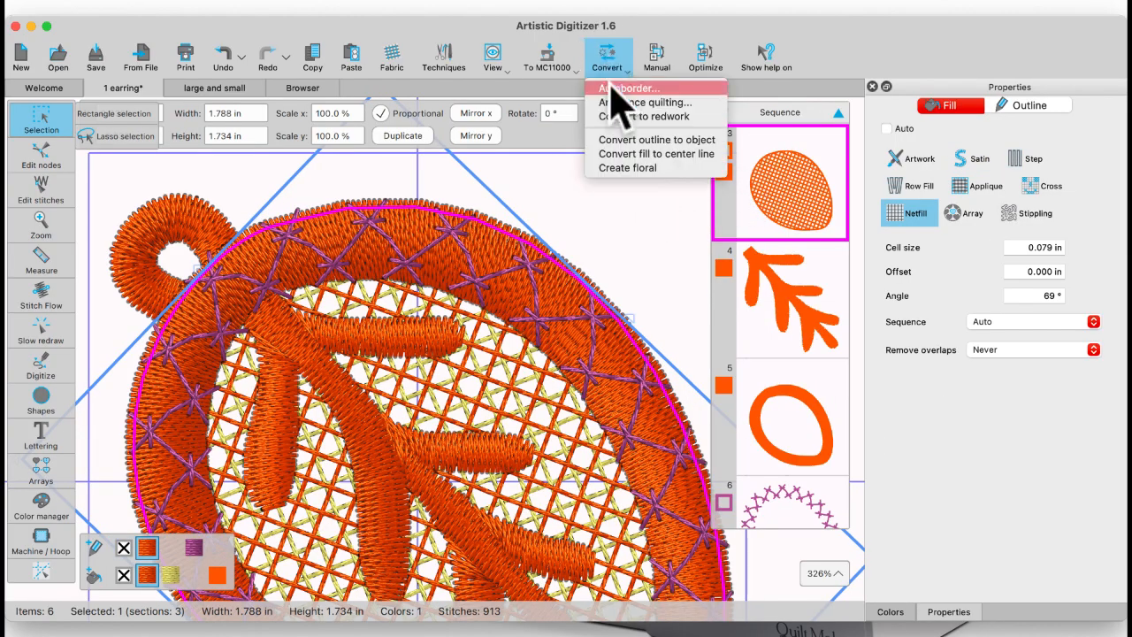
{"action": "left_click", "coordinate": [619, 89]}
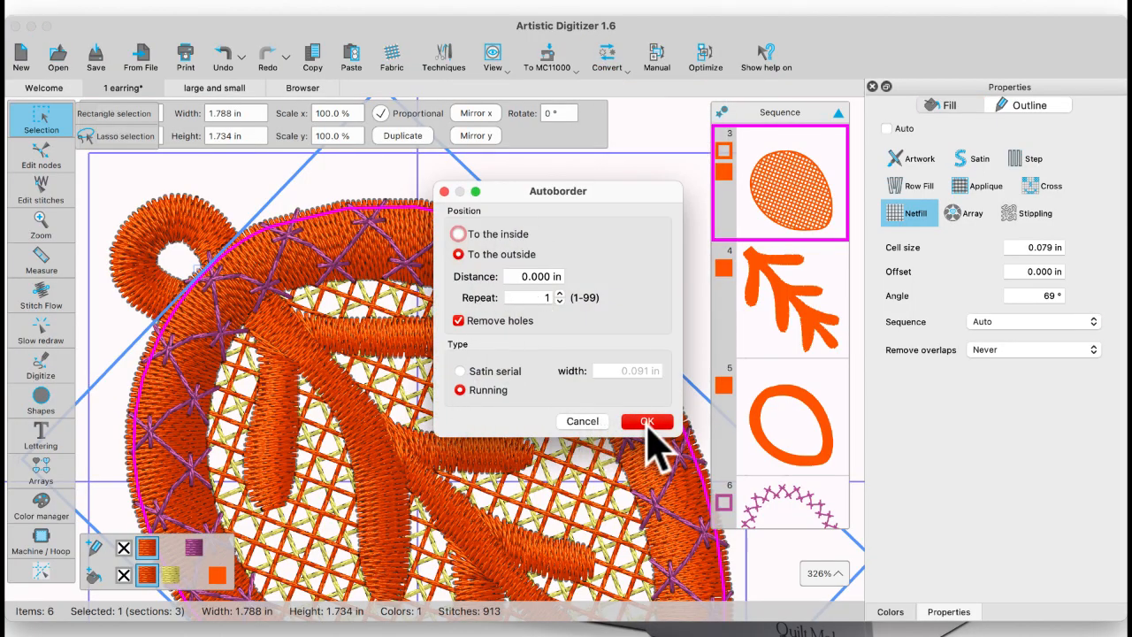
{"action": "left_click", "coordinate": [646, 421]}
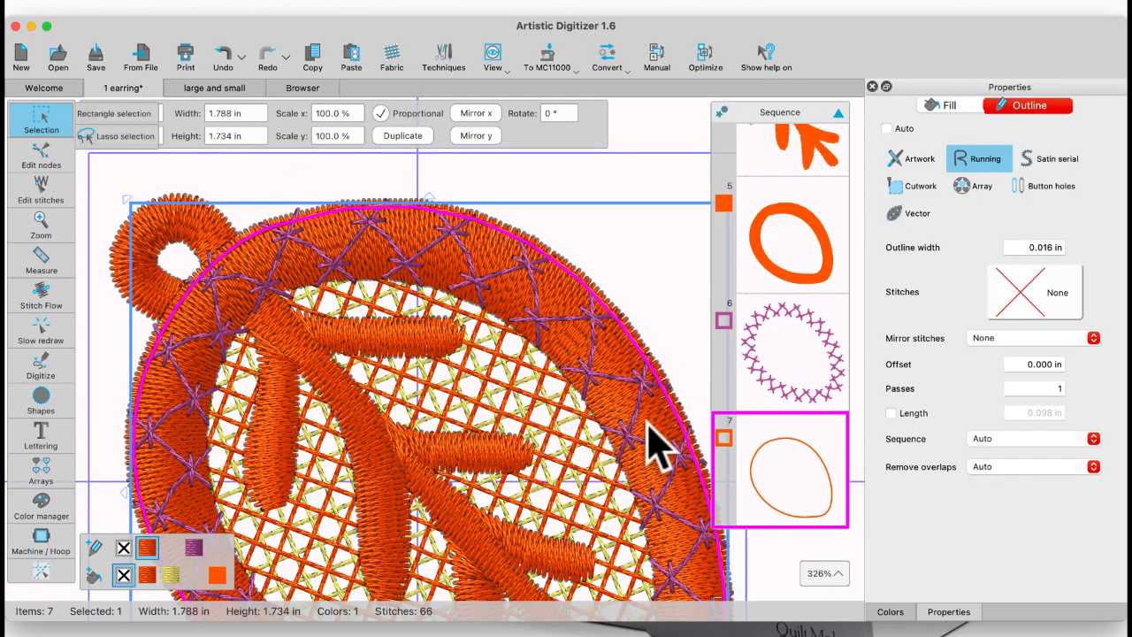
Step: Recolour the new running border's outline to 206 Bright Green and deselect it
{"action": "left_click", "coordinate": [890, 611]}
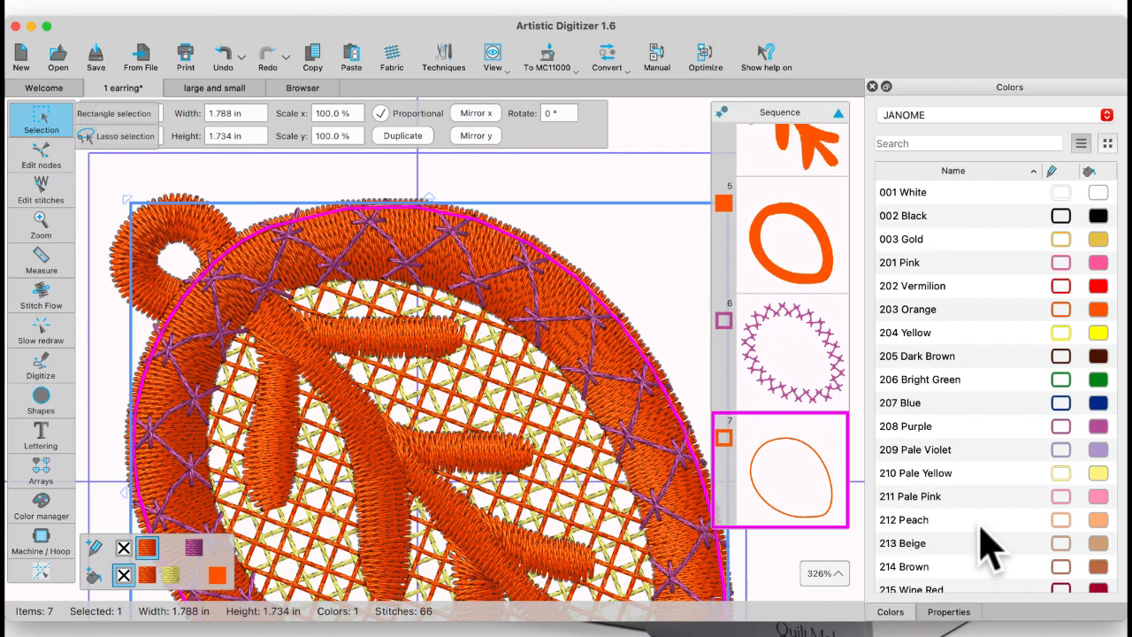
{"action": "left_click", "coordinate": [1062, 380]}
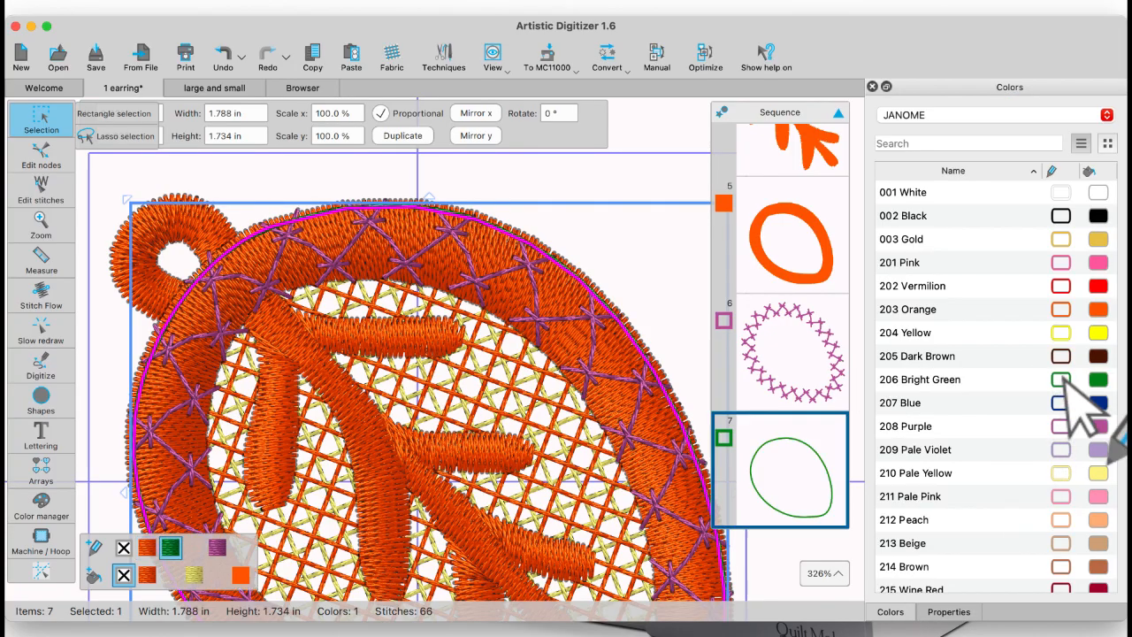
{"action": "left_click", "coordinate": [685, 347]}
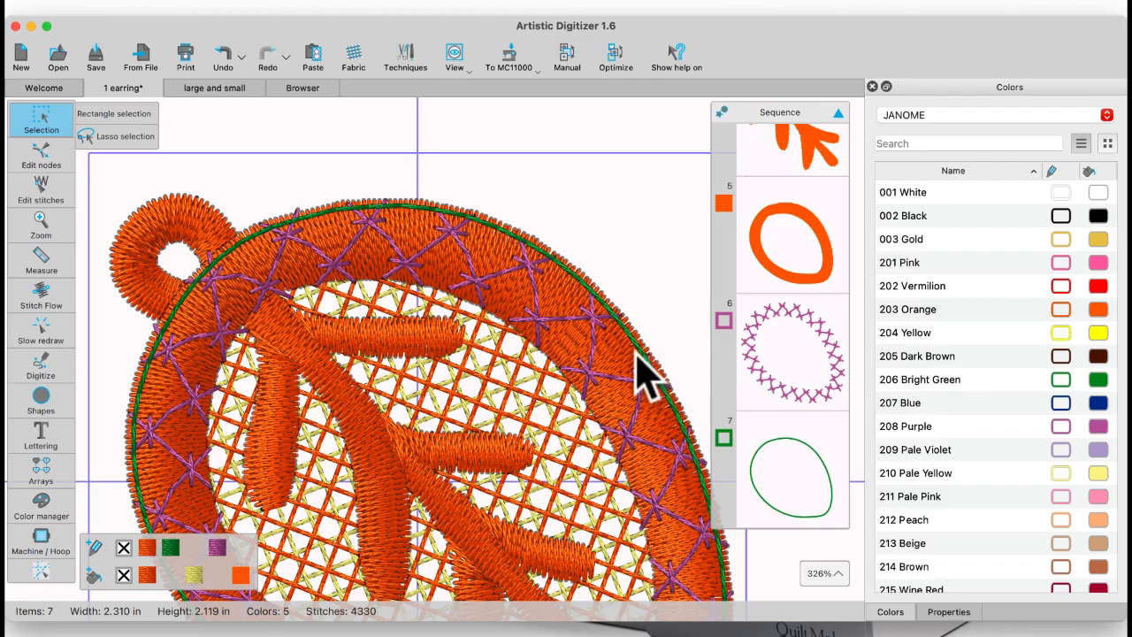
Step: Apply decorative stitch pattern 153 to the green running border
{"action": "left_click", "coordinate": [823, 495]}
{"action": "left_click", "coordinate": [942, 612]}
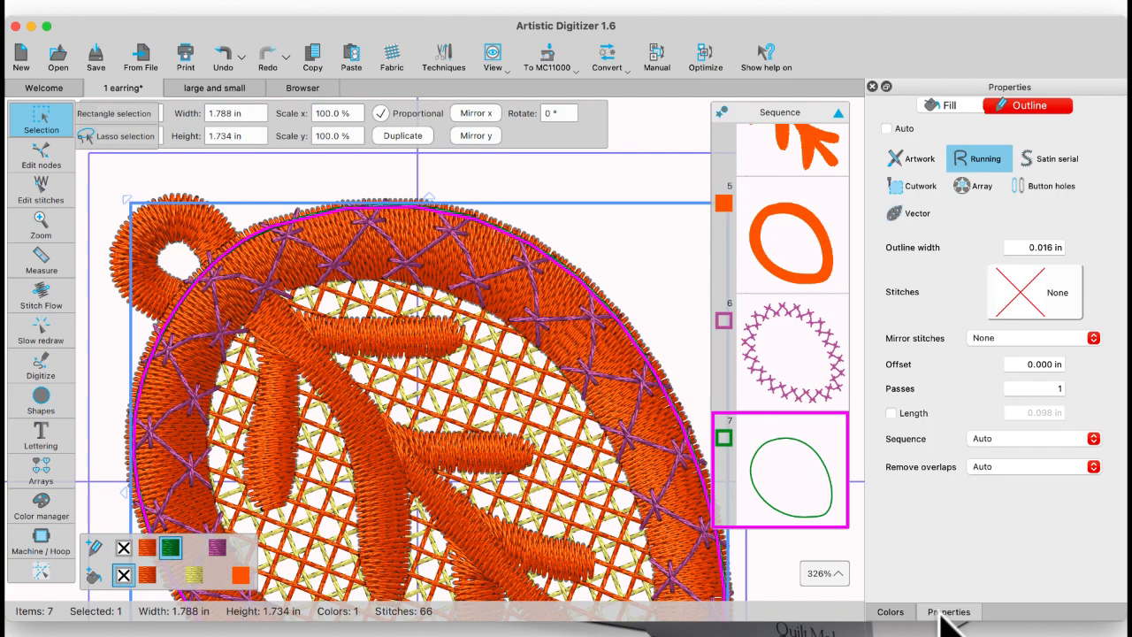
{"action": "left_click", "coordinate": [1034, 301]}
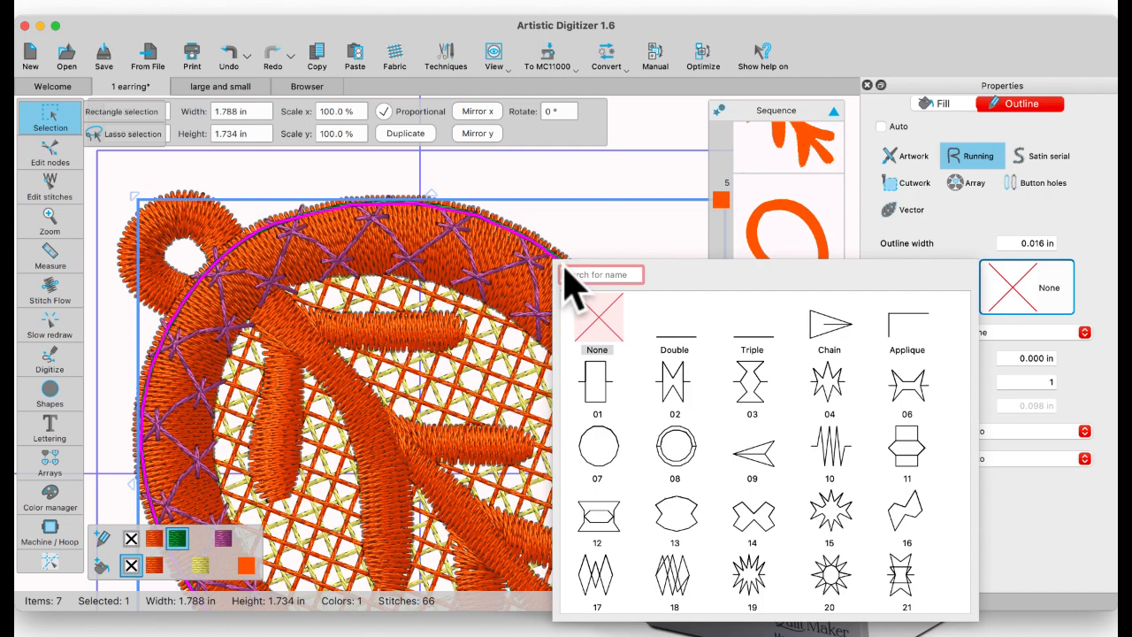
{"action": "type", "text": "15"}
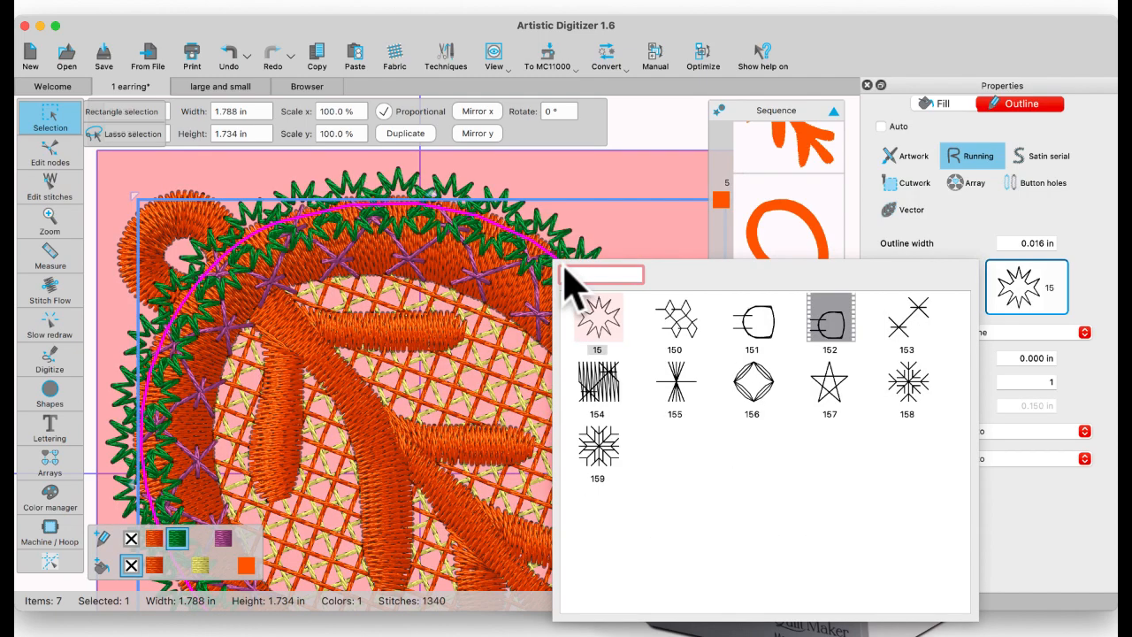
{"action": "left_click", "coordinate": [910, 329]}
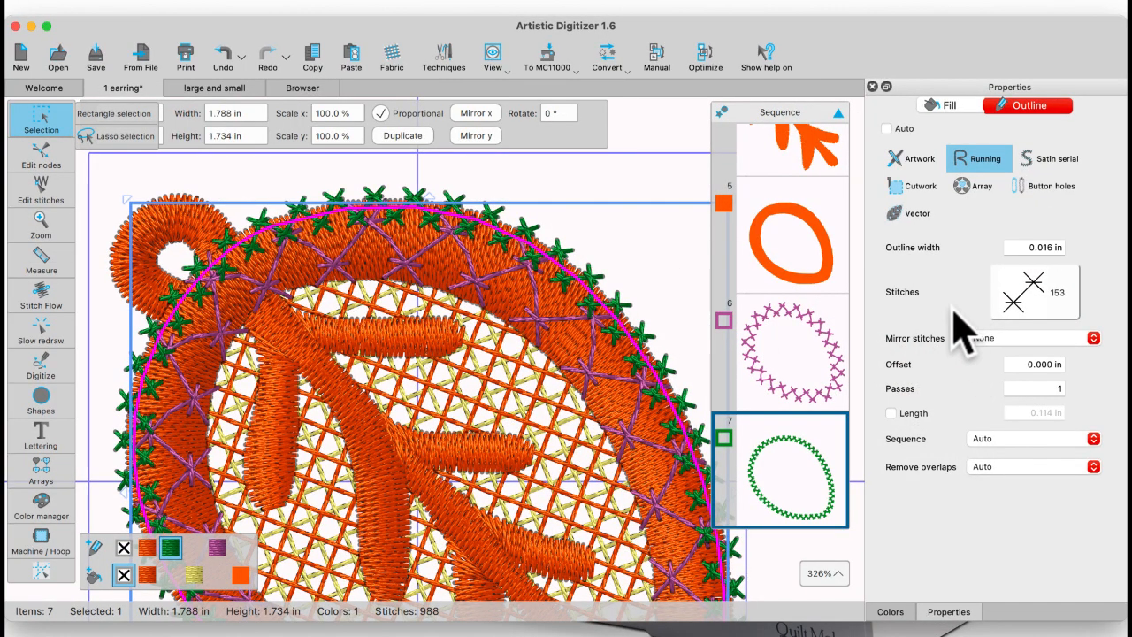
Step: Try outline widths of 3.0 mm and 0.354 in on the green decorative border to compare the stitch size
{"action": "left_click", "coordinate": [1056, 247]}
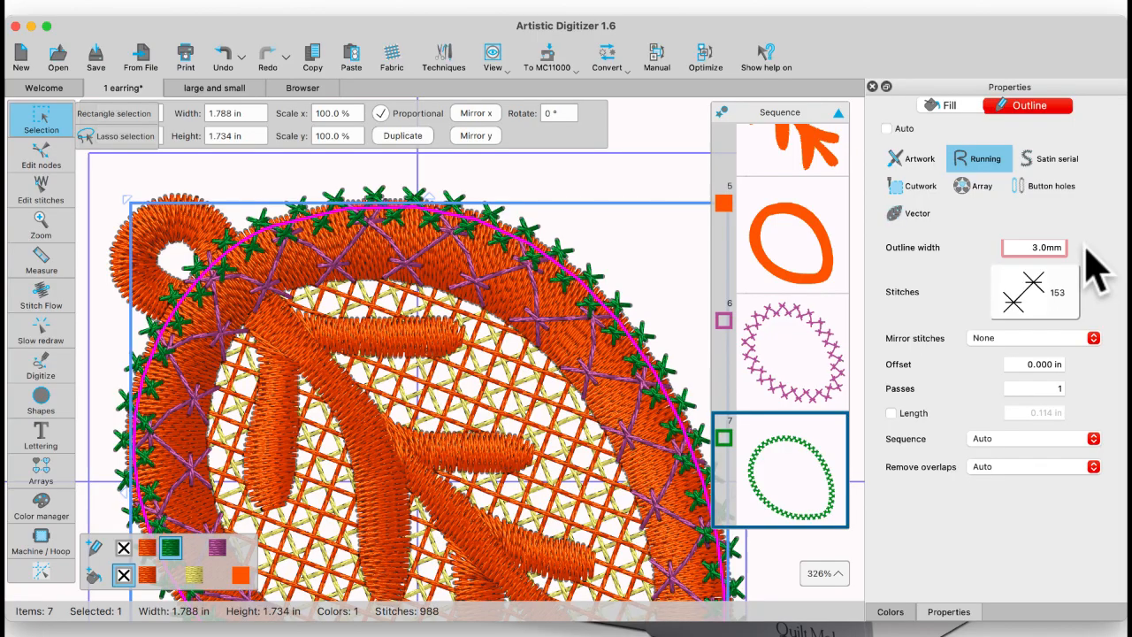
{"action": "key", "text": "Return"}
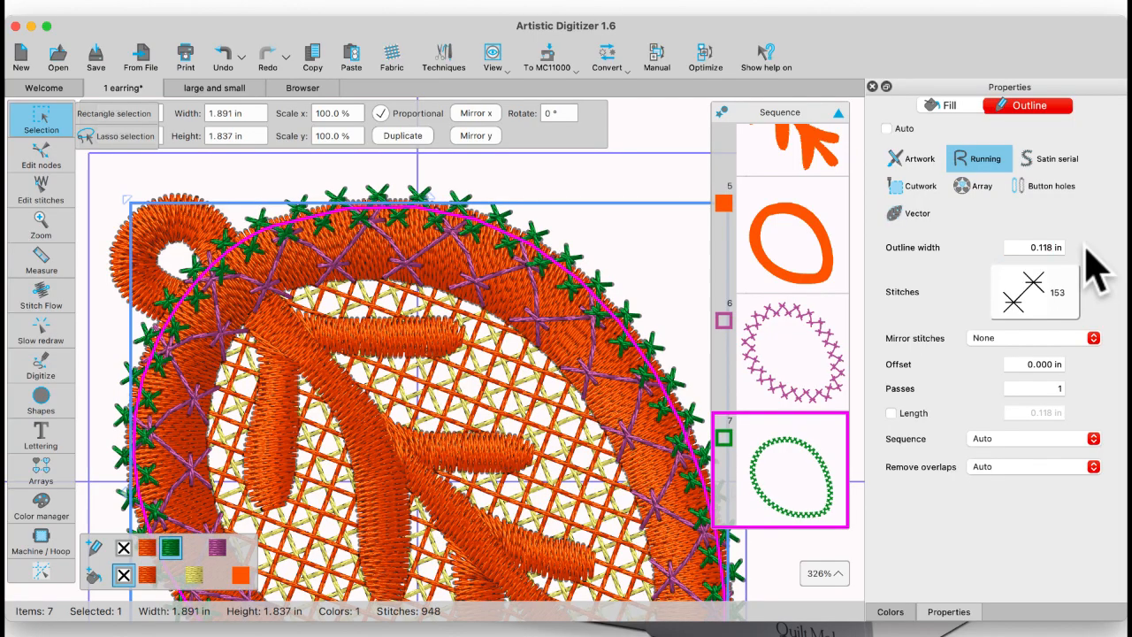
{"action": "left_click", "coordinate": [1017, 247]}
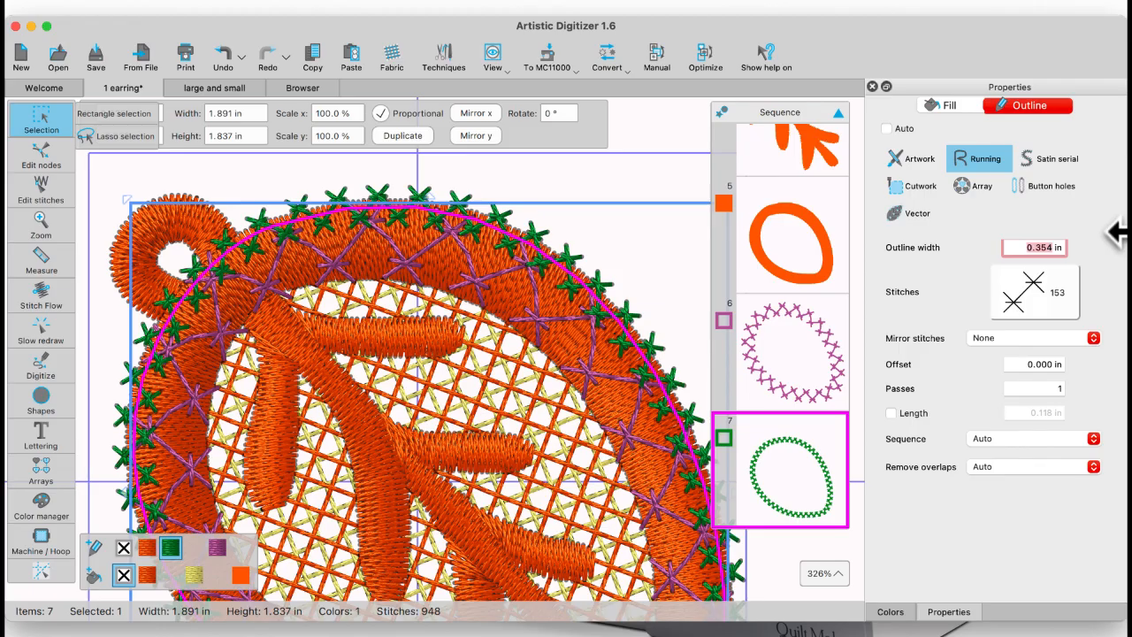
{"action": "key", "text": "Return"}
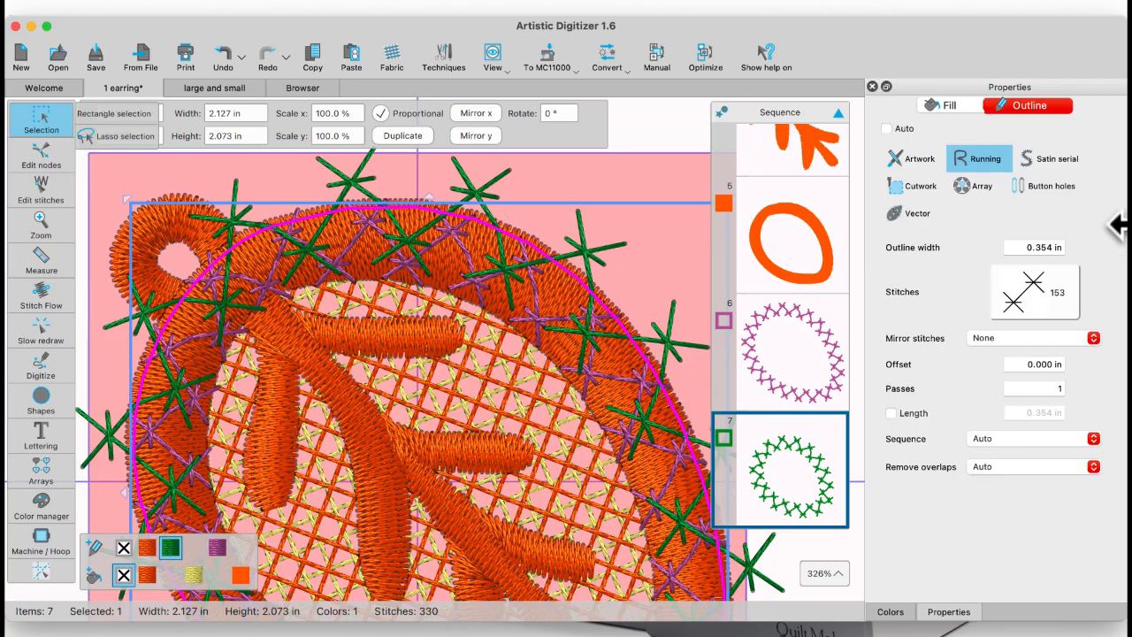
Step: Try outline widths of 0.315 in and 7.0 mm on the green decorative border
{"action": "left_click", "coordinate": [1031, 247]}
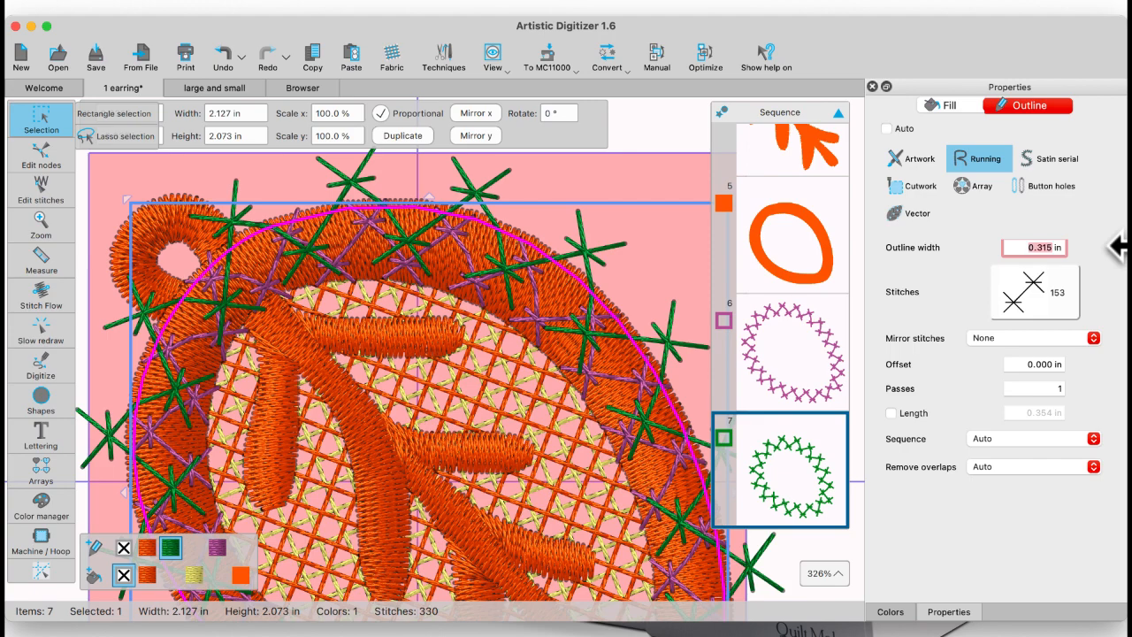
{"action": "key", "text": "Return"}
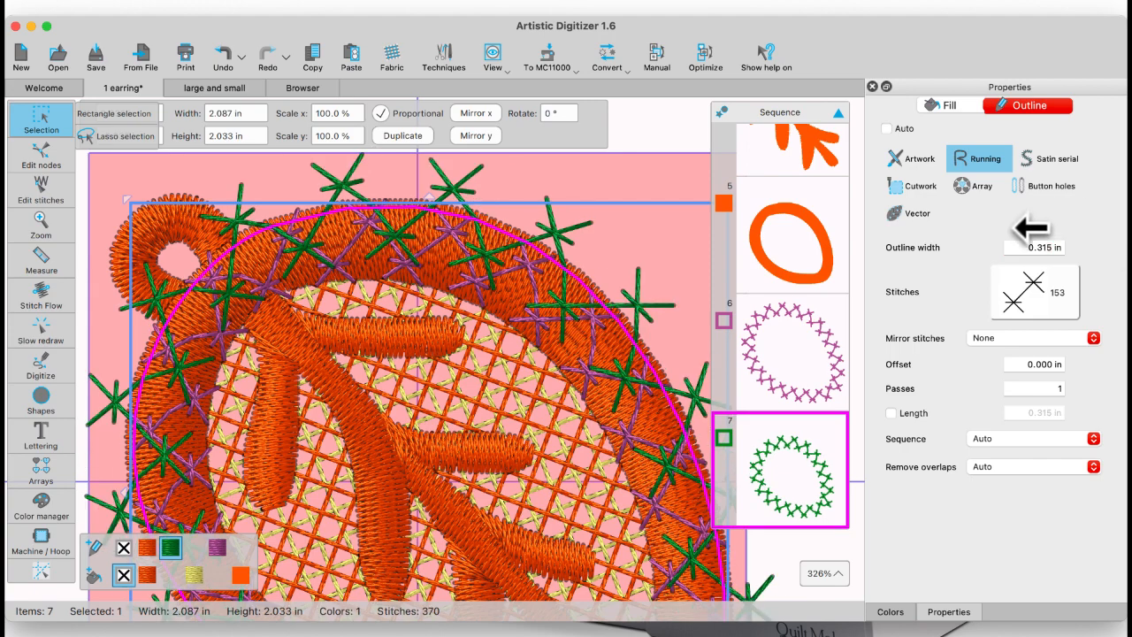
{"action": "left_click", "coordinate": [1035, 246]}
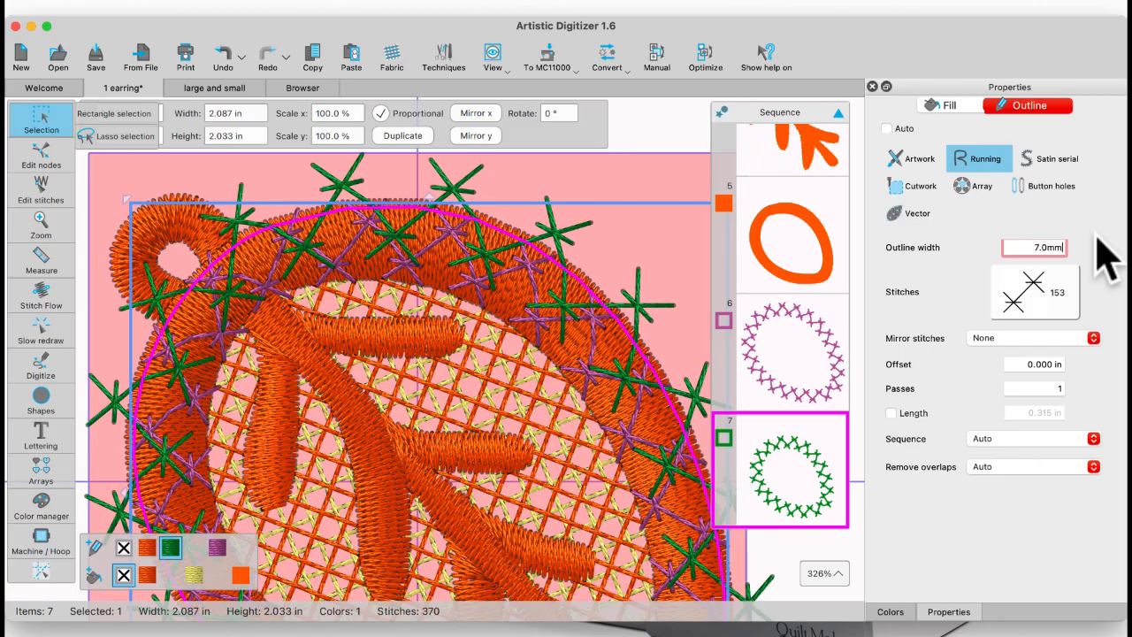
{"action": "key", "text": "Return"}
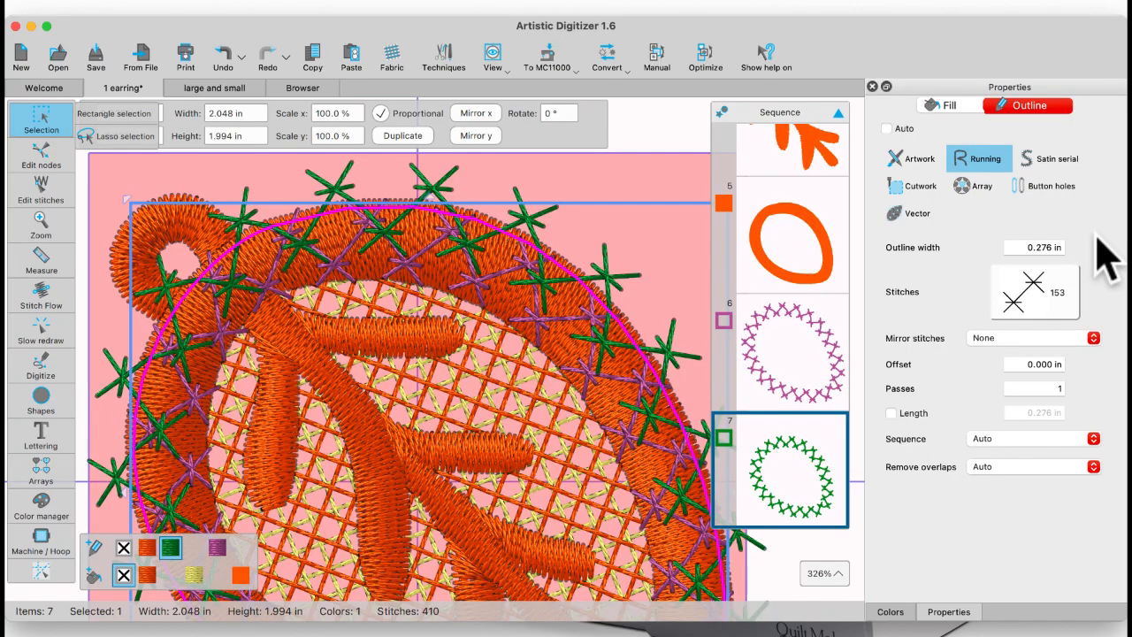
Step: Look over the decorative stitch patterns, keep pattern 153, and set the green border's outline width to 0.197 in
{"action": "left_click", "coordinate": [1050, 303]}
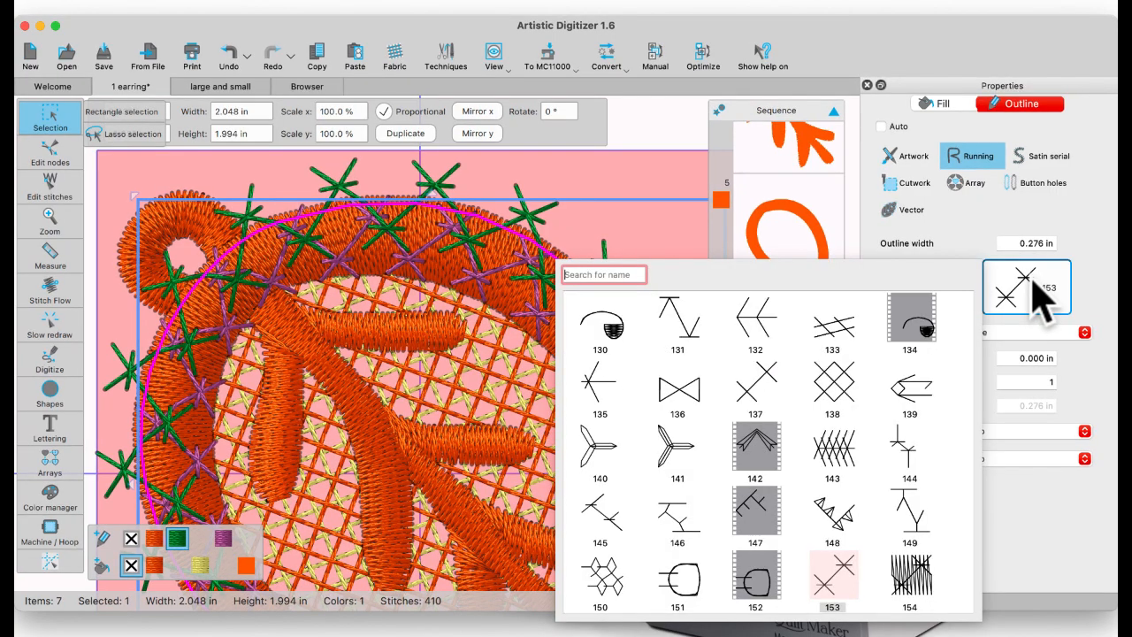
{"action": "left_click", "coordinate": [1070, 231]}
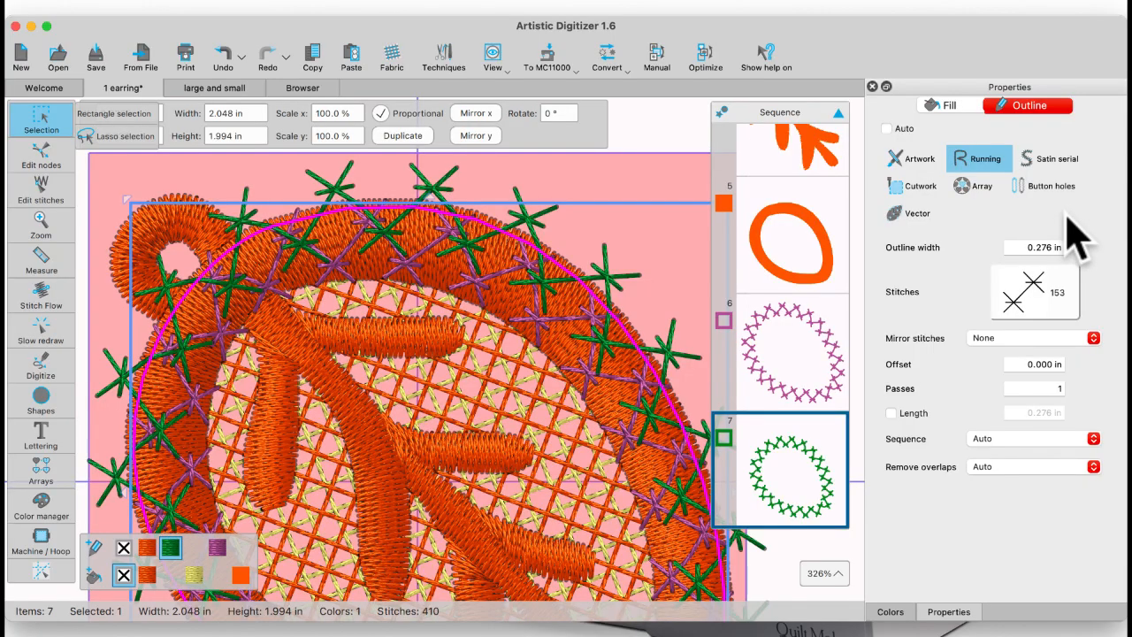
{"action": "left_click", "coordinate": [1021, 288]}
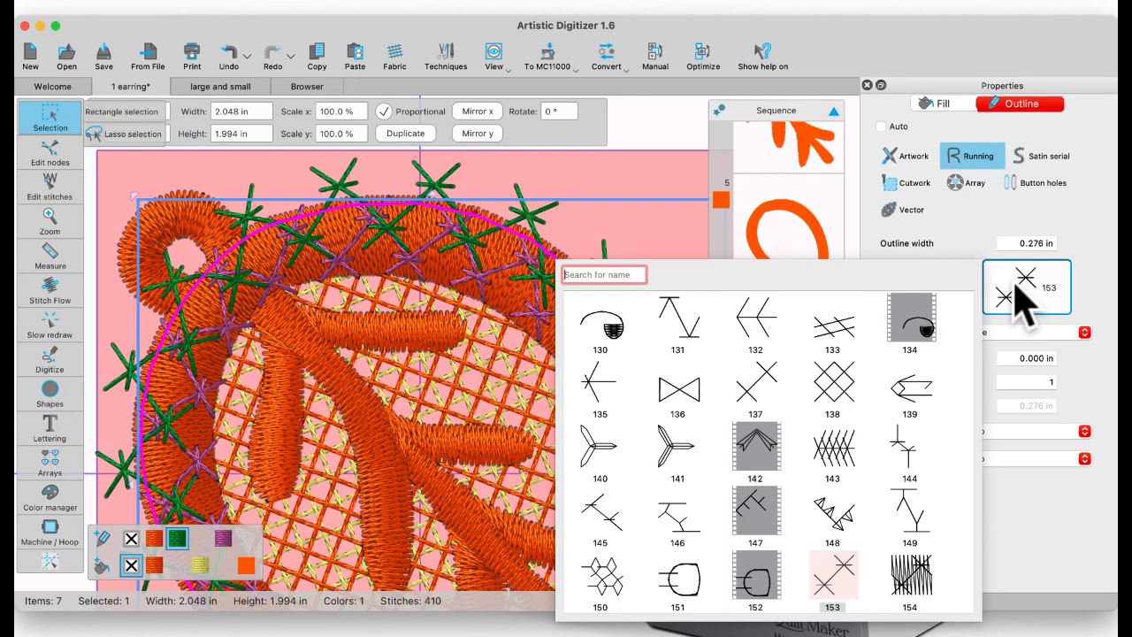
{"action": "left_click", "coordinate": [1021, 288]}
{"action": "left_click", "coordinate": [1022, 248]}
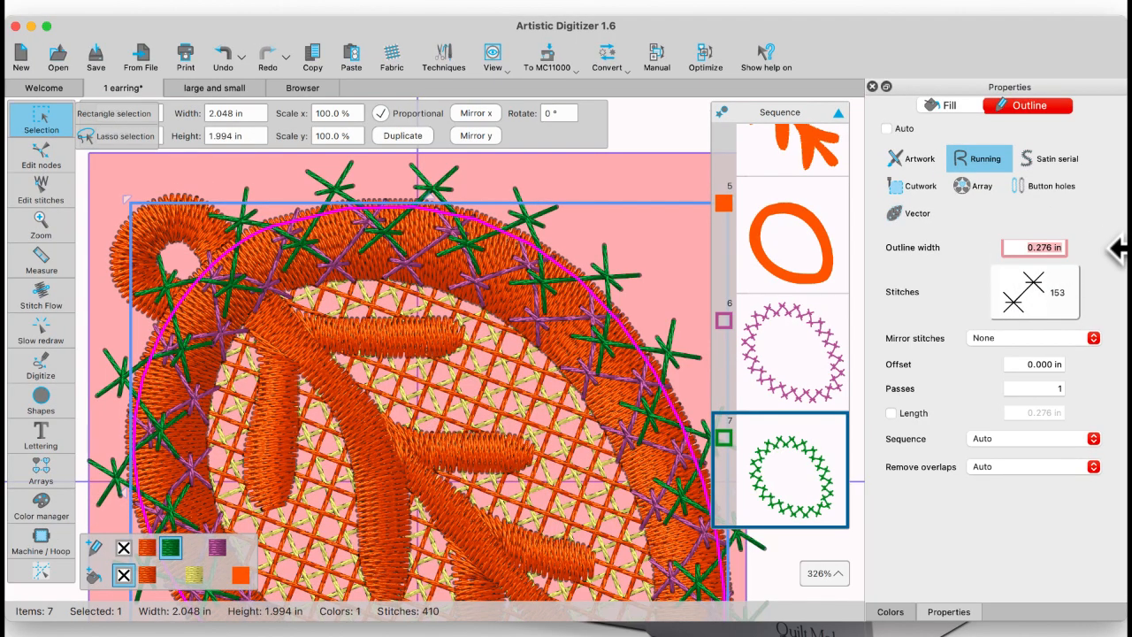
{"action": "type", "text": "0mm"}
{"action": "key", "text": "Return"}
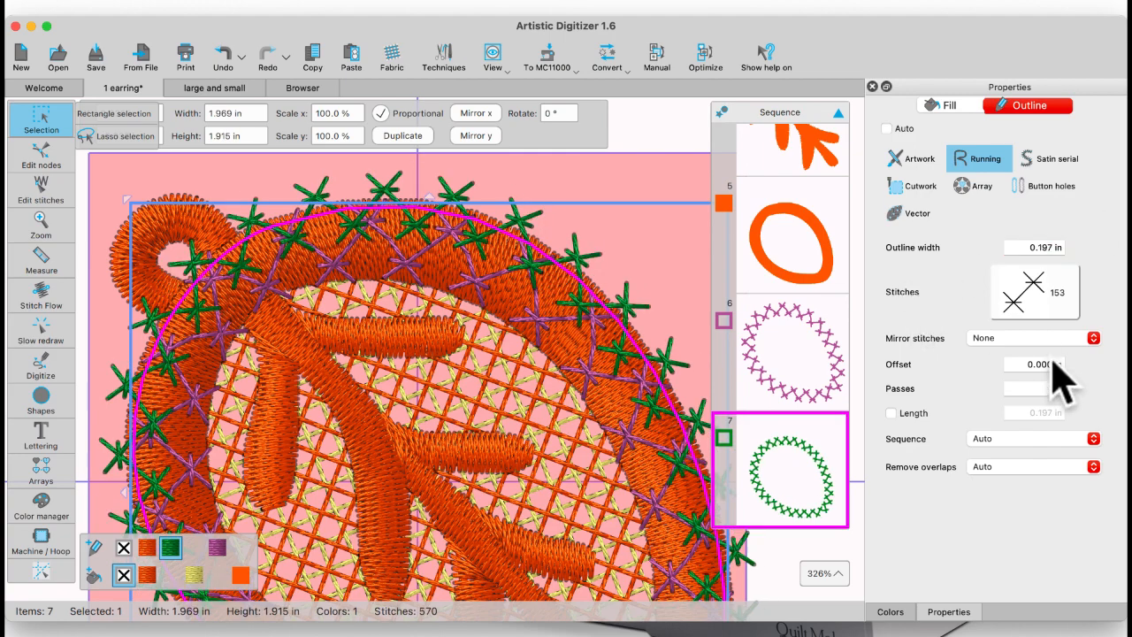
Step: Enable the custom length option on the green decorative border and delete the border from the design
{"action": "left_click", "coordinate": [890, 413]}
{"action": "key", "text": "Delete"}
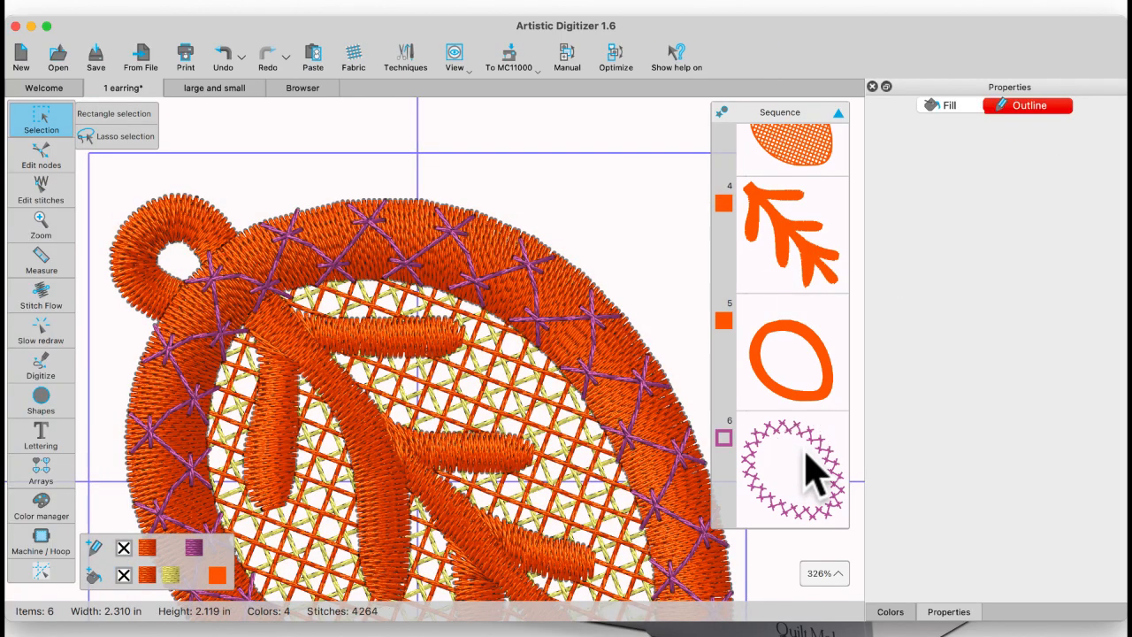
Step: Select the purple cross-stitch outline and enable its custom Length setting
{"action": "left_click", "coordinate": [809, 471]}
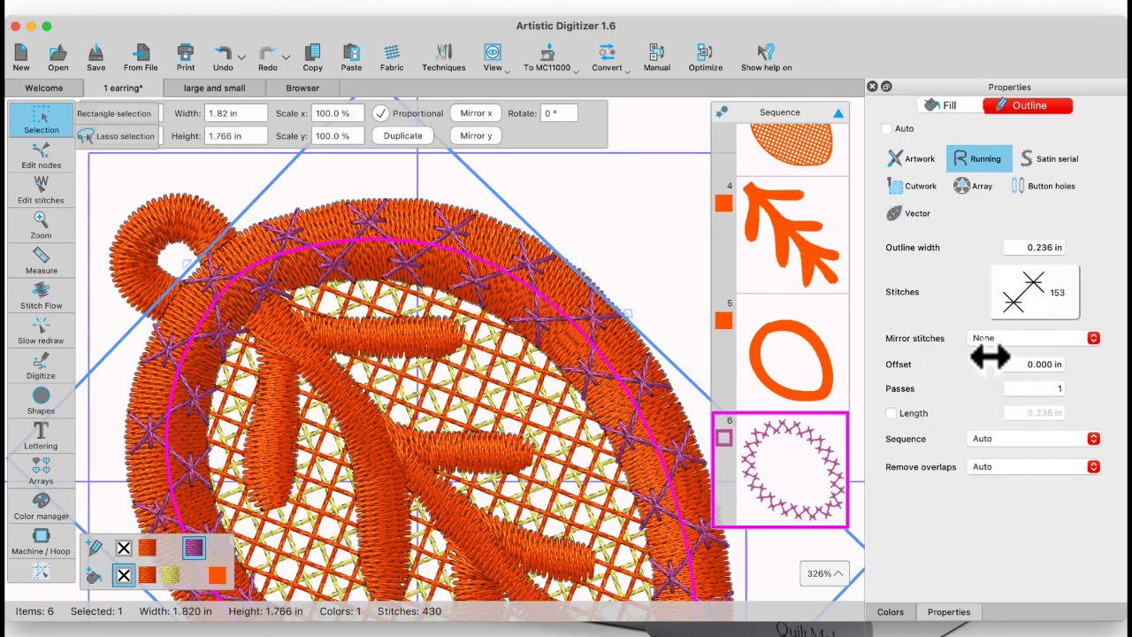
{"action": "left_click", "coordinate": [891, 413]}
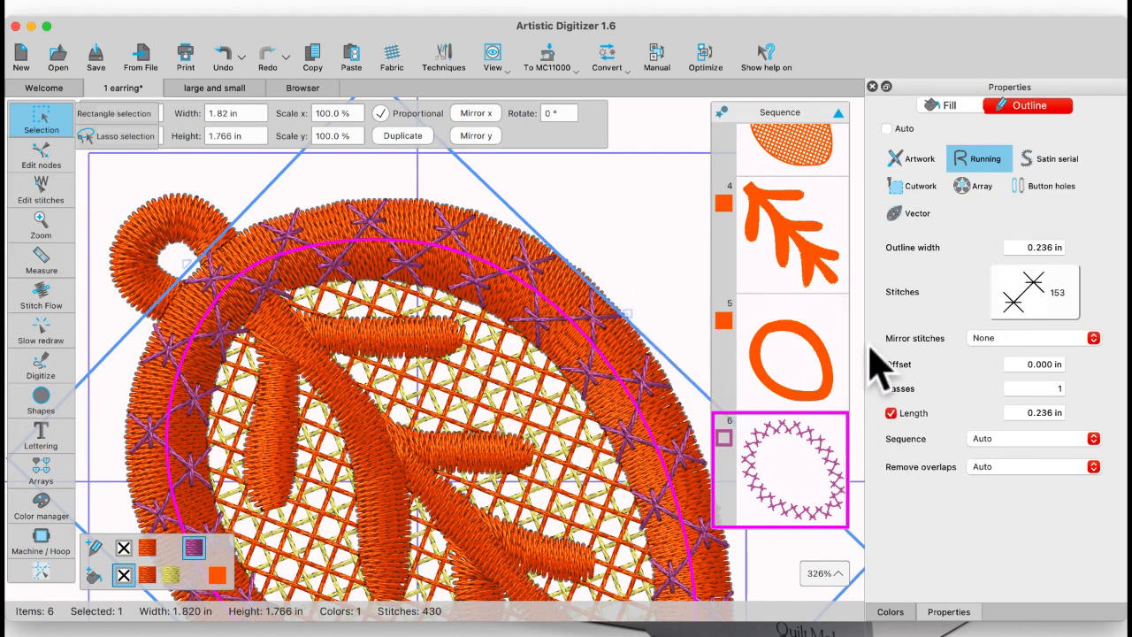
Step: Try an offset of -0.299 in on the purple cross-stitch outline
{"action": "left_click", "coordinate": [1008, 363]}
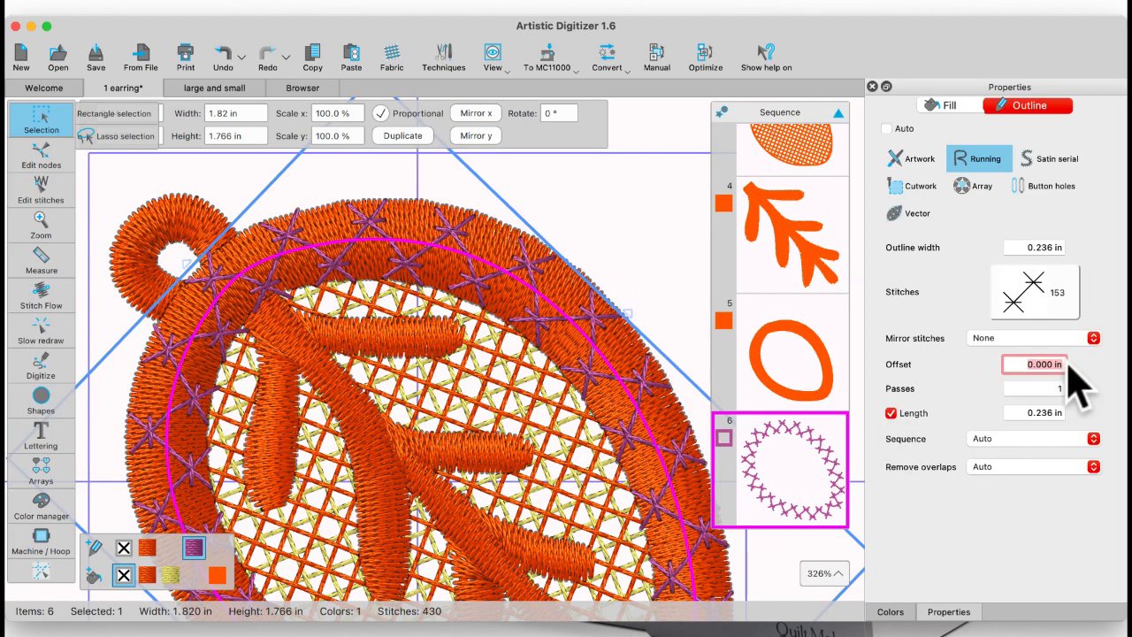
{"action": "type", "text": "-0.299"}
{"action": "key", "text": "Return"}
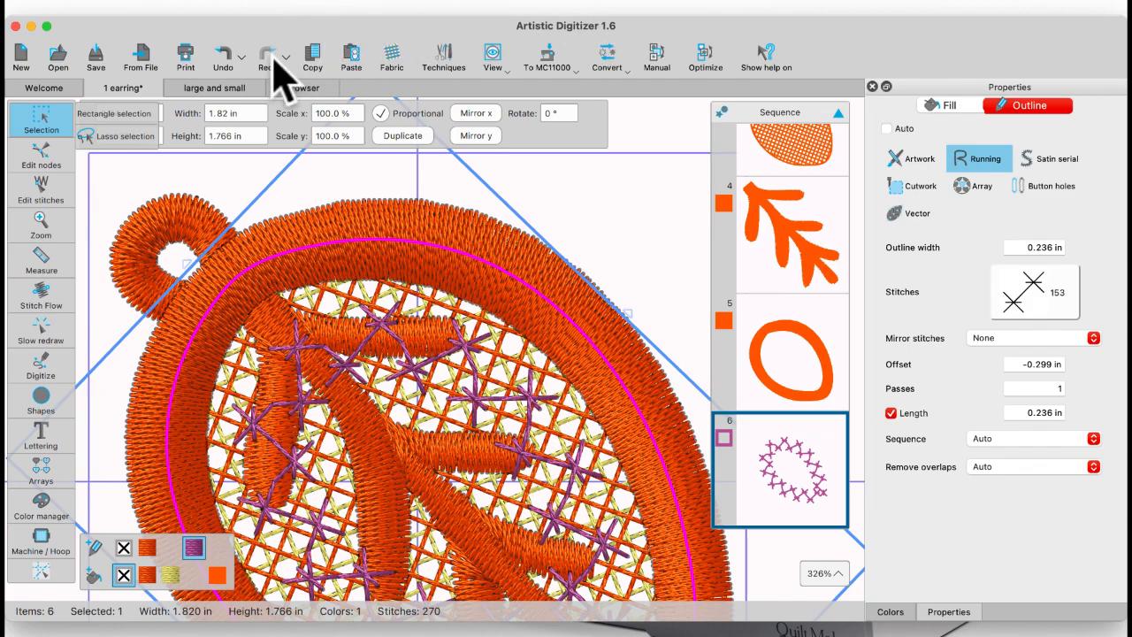
Step: Undo the offset change on the purple cross-stitch outline
{"action": "left_click", "coordinate": [223, 62]}
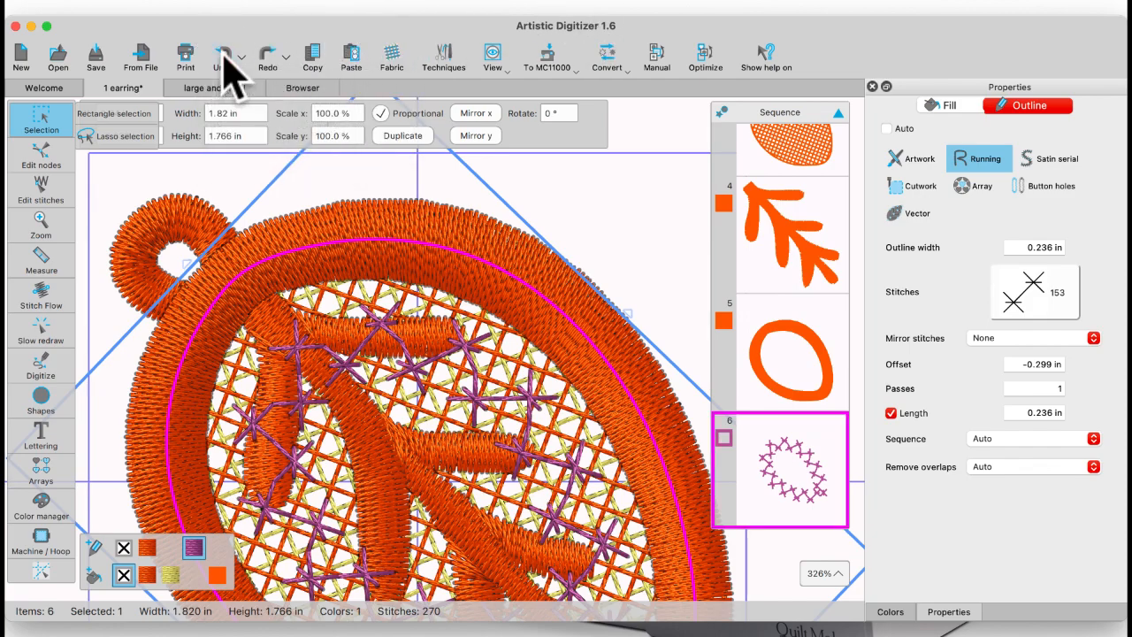
{"action": "left_click", "coordinate": [223, 54]}
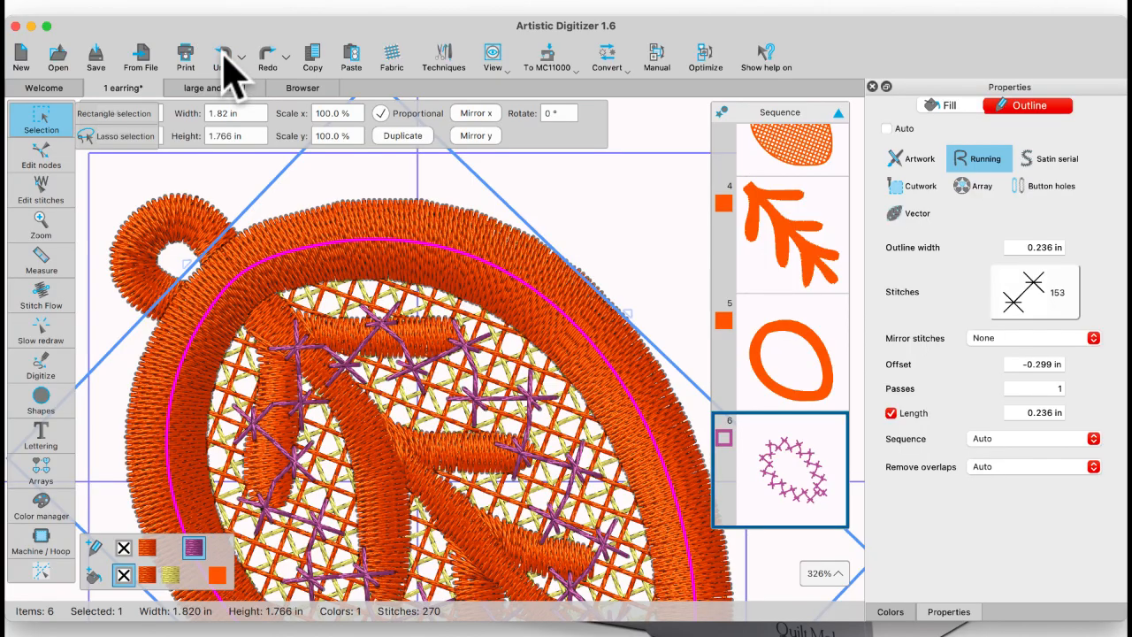
{"action": "left_click", "coordinate": [223, 55]}
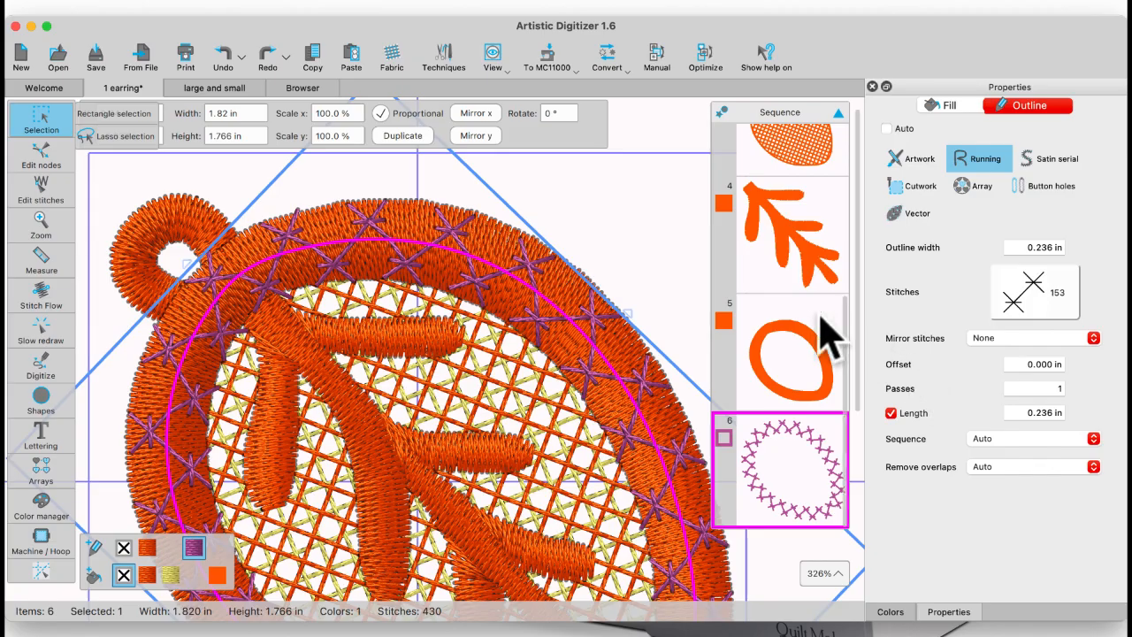
Step: Deselect the purple cross-stitch outline and open the recent design 1 basket.Draw
{"action": "left_click", "coordinate": [655, 262]}
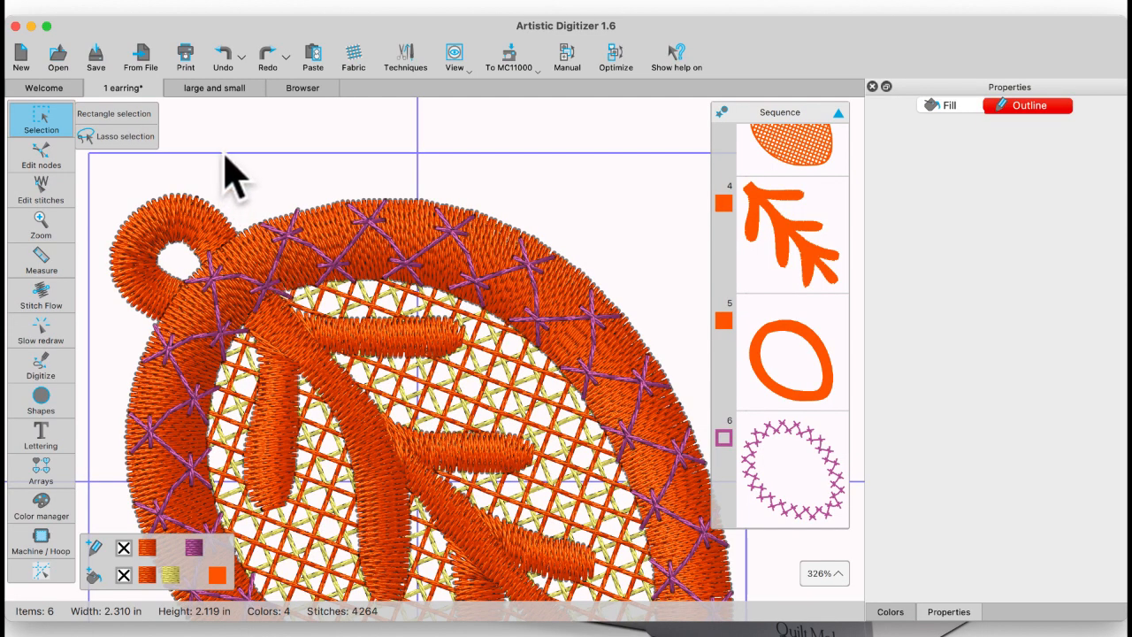
{"action": "left_click", "coordinate": [52, 86]}
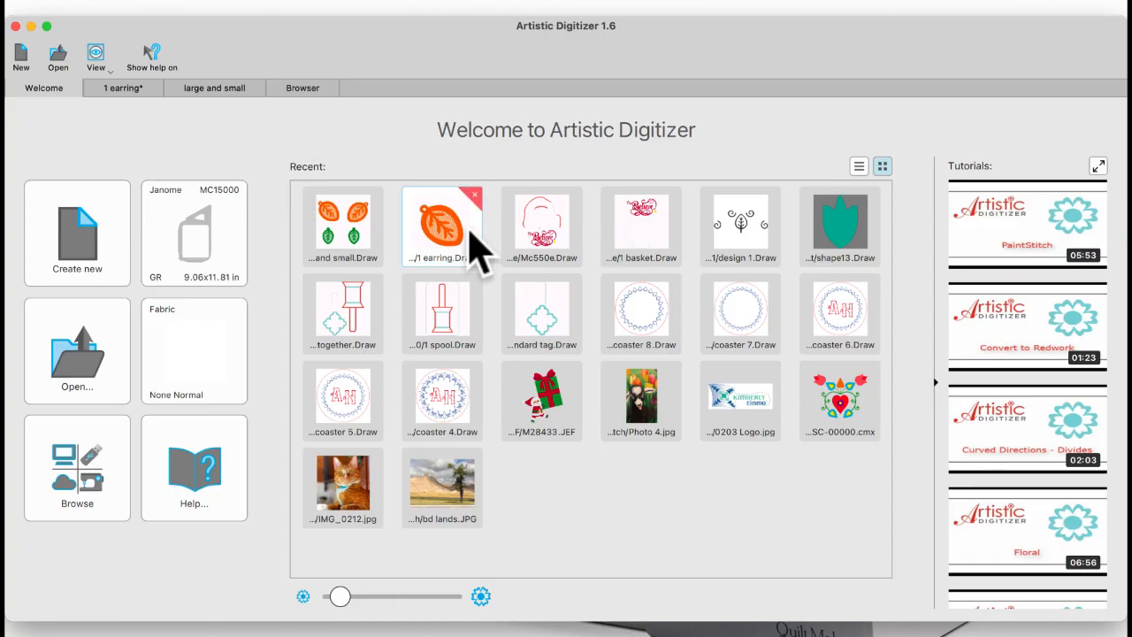
{"action": "left_click", "coordinate": [639, 237]}
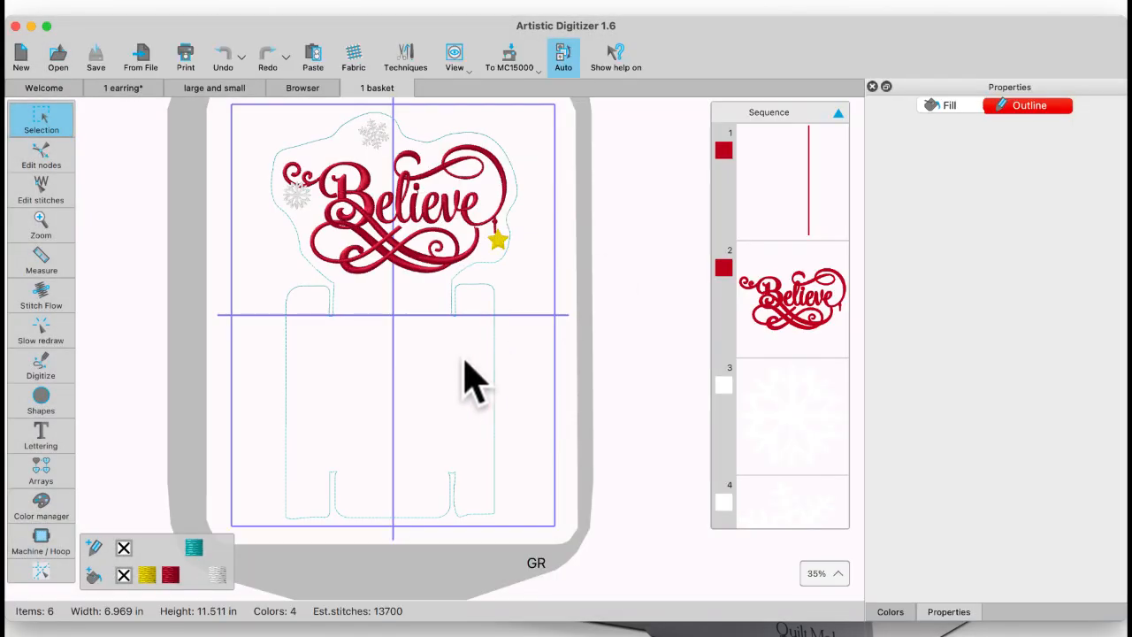
Step: Examine the Believe lettering, snowflakes, star and dashed basket outline from close up and as a whole
{"action": "scroll", "coordinate": [469, 380], "scroll_direction": "right", "scroll_amount": 5}
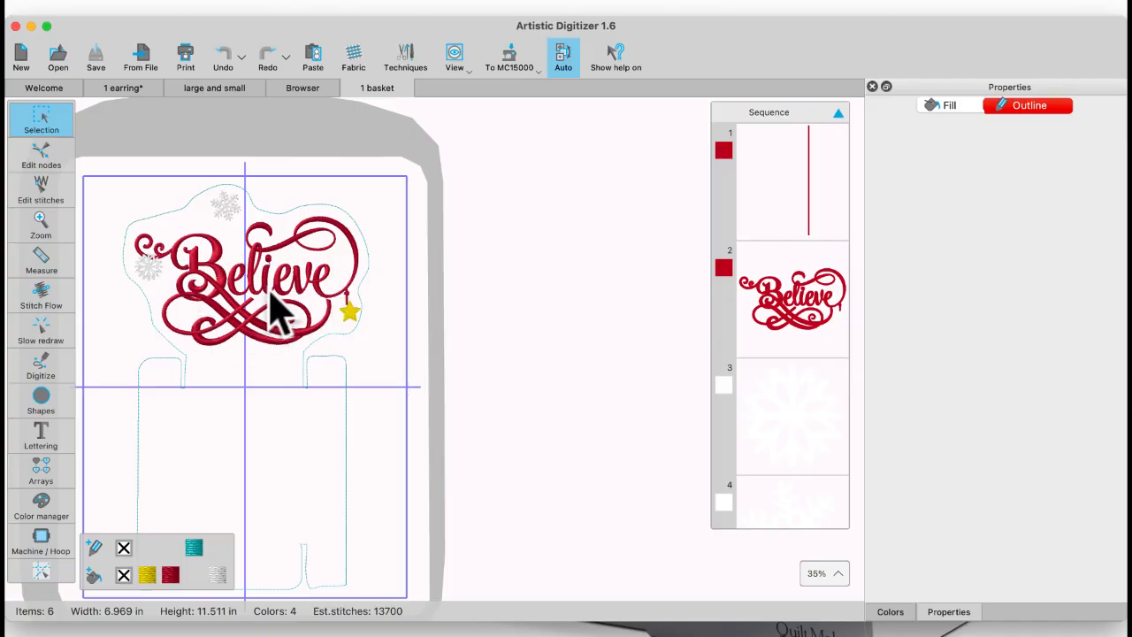
{"action": "scroll", "coordinate": [265, 277], "scroll_direction": "up", "scroll_amount": 4}
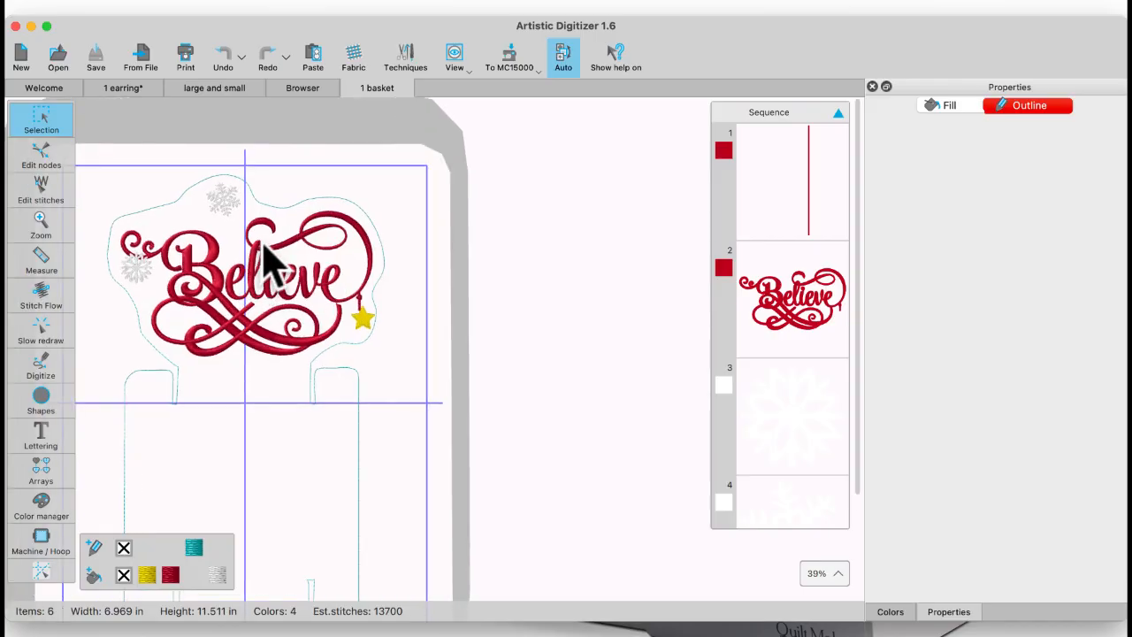
{"action": "scroll", "coordinate": [271, 253], "scroll_direction": "up", "scroll_amount": 3}
{"action": "scroll", "coordinate": [271, 253], "scroll_direction": "left", "scroll_amount": 4}
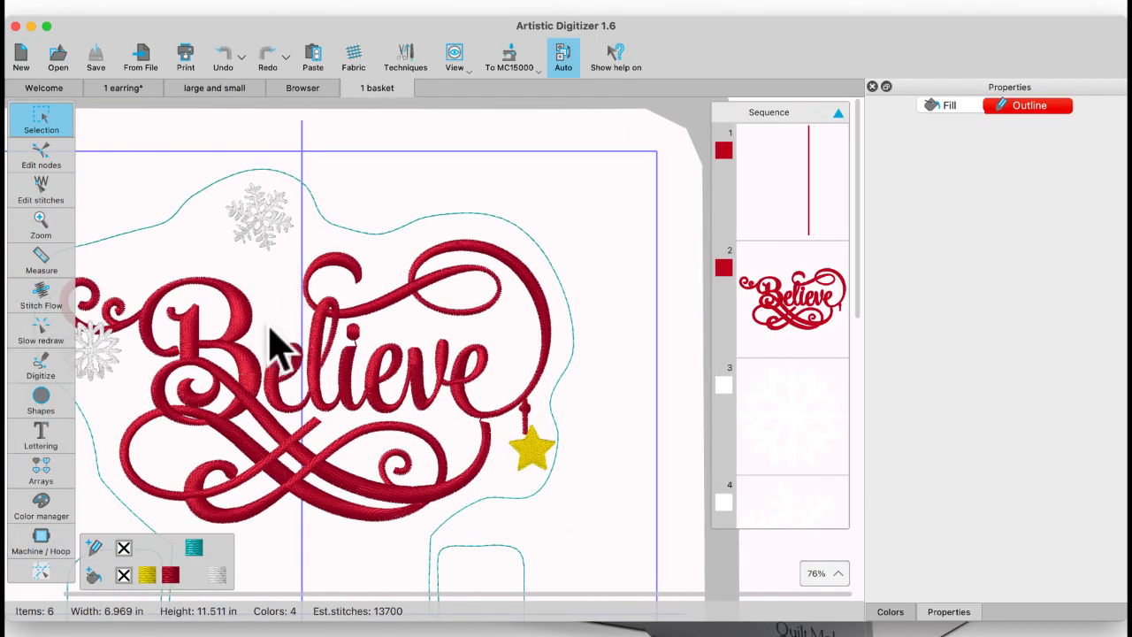
{"action": "scroll", "coordinate": [278, 346], "scroll_direction": "left", "scroll_amount": 3}
{"action": "scroll", "coordinate": [271, 332], "scroll_direction": "up", "scroll_amount": 2}
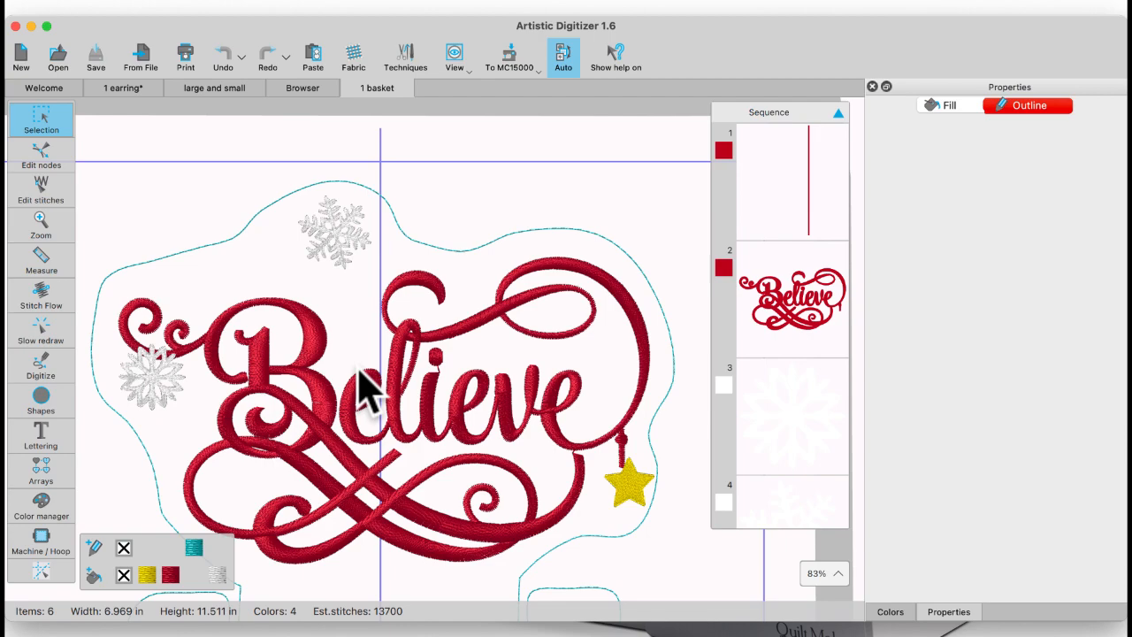
{"action": "scroll", "coordinate": [366, 392], "scroll_direction": "down", "scroll_amount": 3}
{"action": "scroll", "coordinate": [372, 475], "scroll_direction": "down", "scroll_amount": 3}
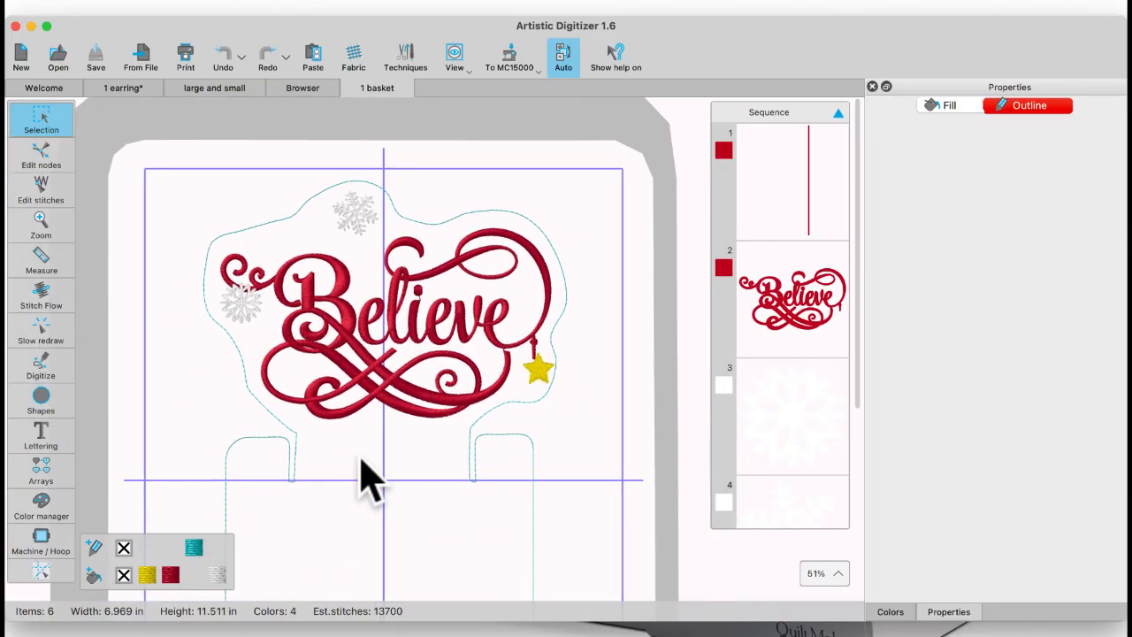
{"action": "scroll", "coordinate": [361, 460], "scroll_direction": "down", "scroll_amount": 3}
{"action": "scroll", "coordinate": [360, 461], "scroll_direction": "down", "scroll_amount": 2}
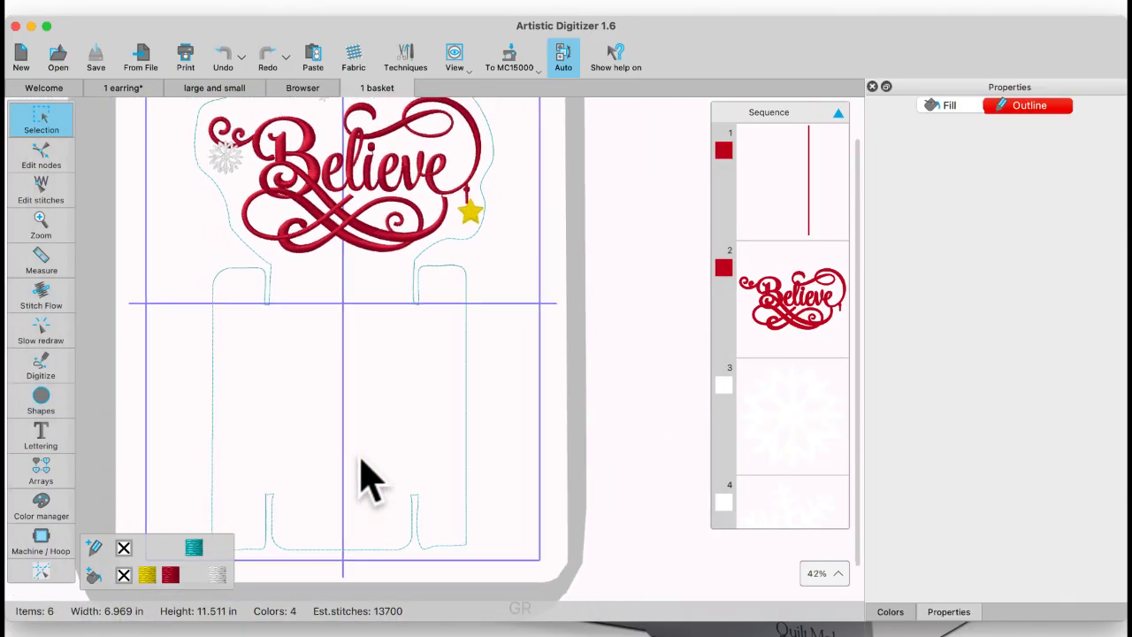
{"action": "scroll", "coordinate": [361, 461], "scroll_direction": "up", "scroll_amount": 2}
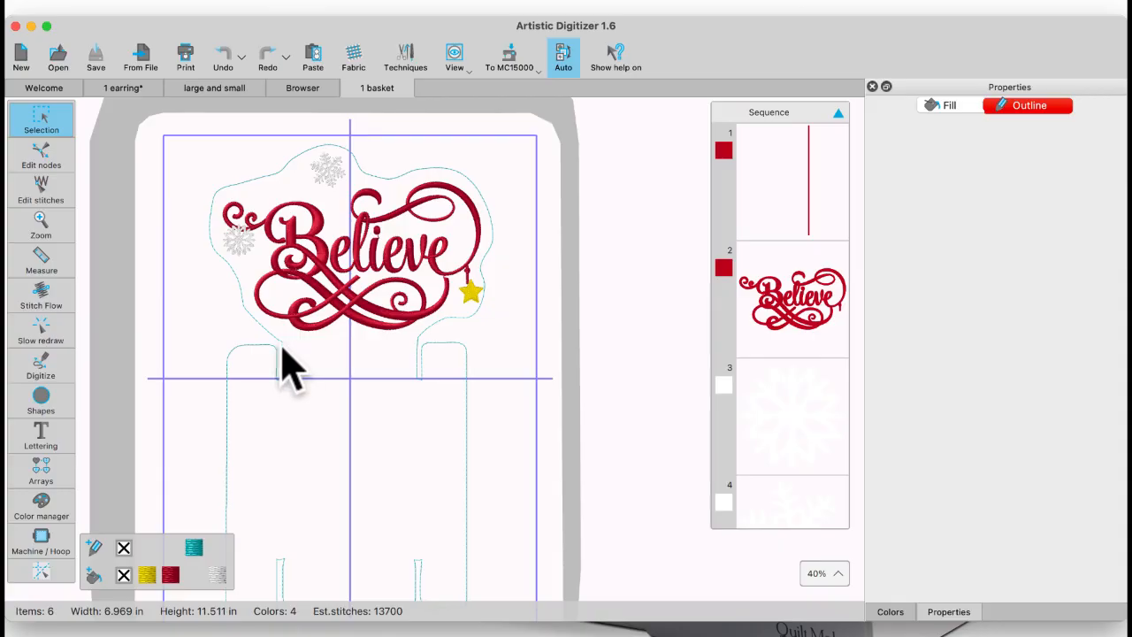
Step: Select the teal basket outline, inspect its nodes along the contour and slots, and return to object selection
{"action": "left_click", "coordinate": [245, 177]}
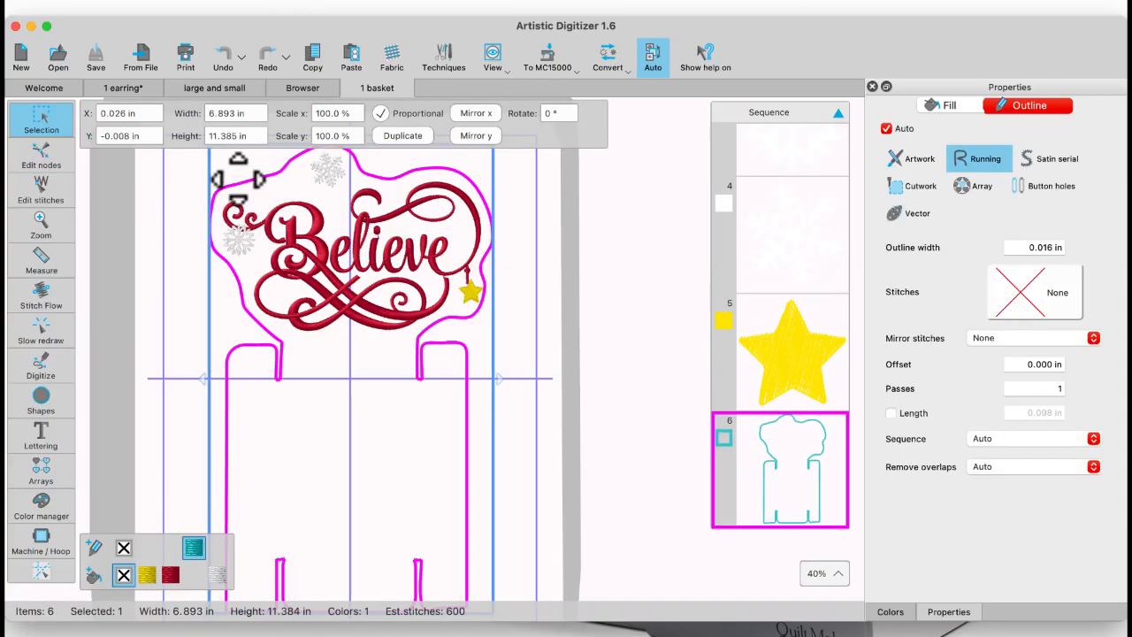
{"action": "left_click", "coordinate": [44, 162]}
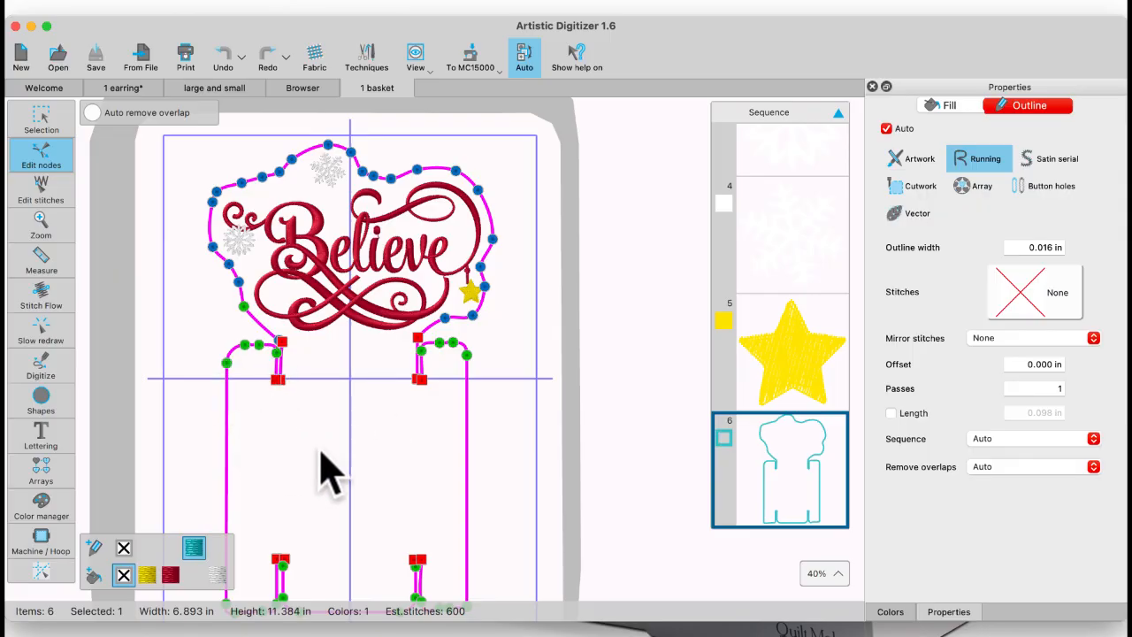
{"action": "scroll", "coordinate": [321, 453], "scroll_direction": "down", "scroll_amount": 3}
{"action": "scroll", "coordinate": [321, 453], "scroll_direction": "right", "scroll_amount": 3}
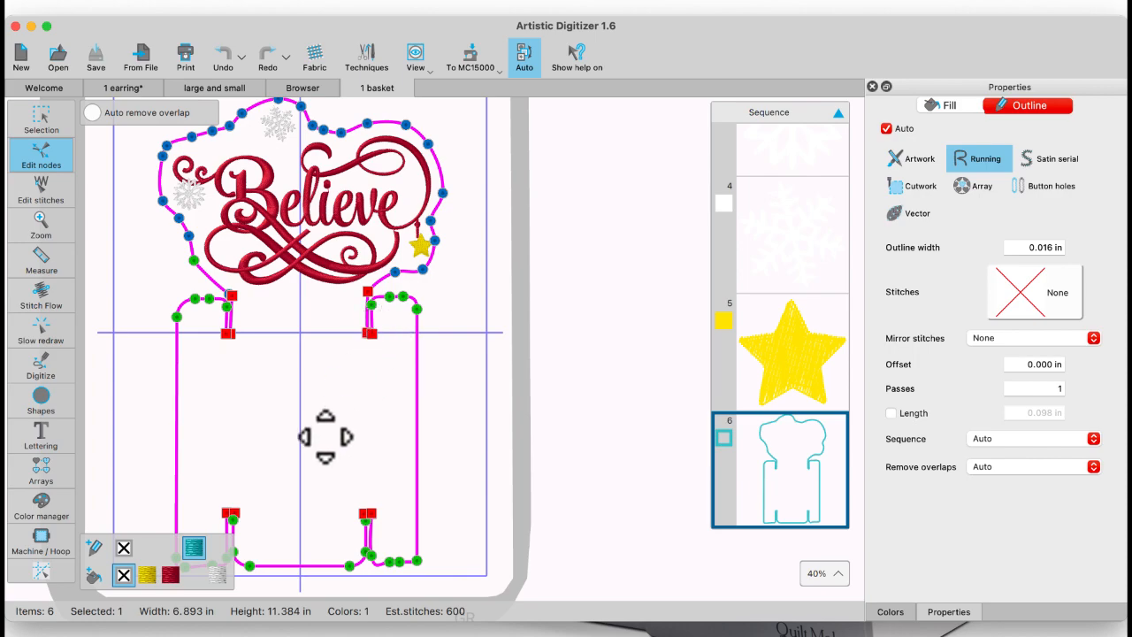
{"action": "scroll", "coordinate": [324, 433], "scroll_direction": "down", "scroll_amount": 2}
{"action": "scroll", "coordinate": [324, 433], "scroll_direction": "right", "scroll_amount": 1}
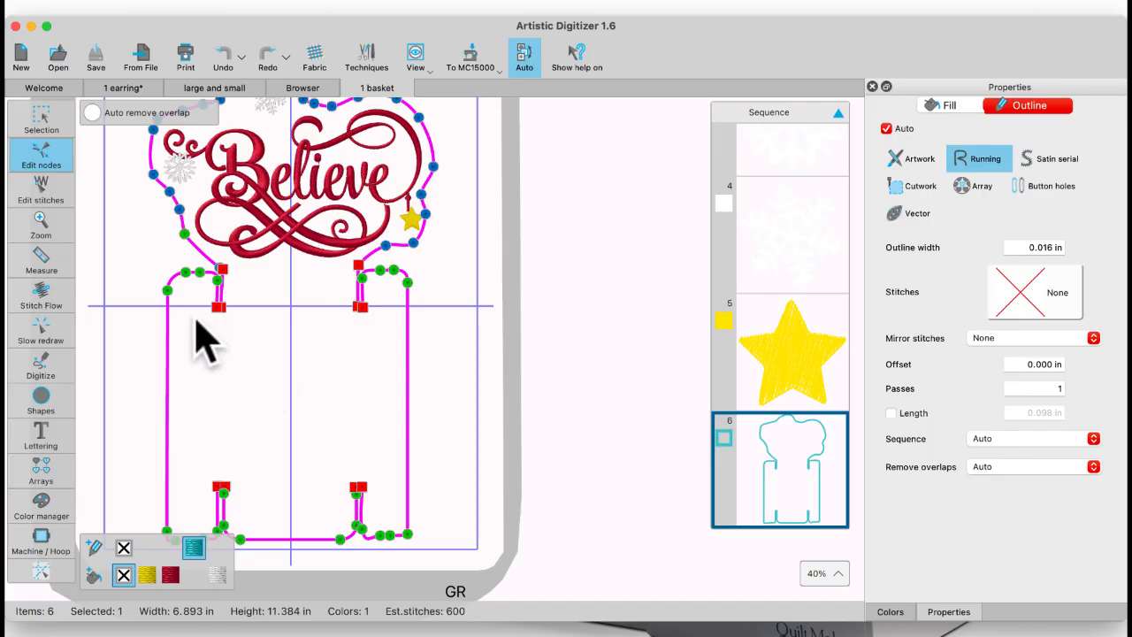
{"action": "left_click", "coordinate": [42, 124]}
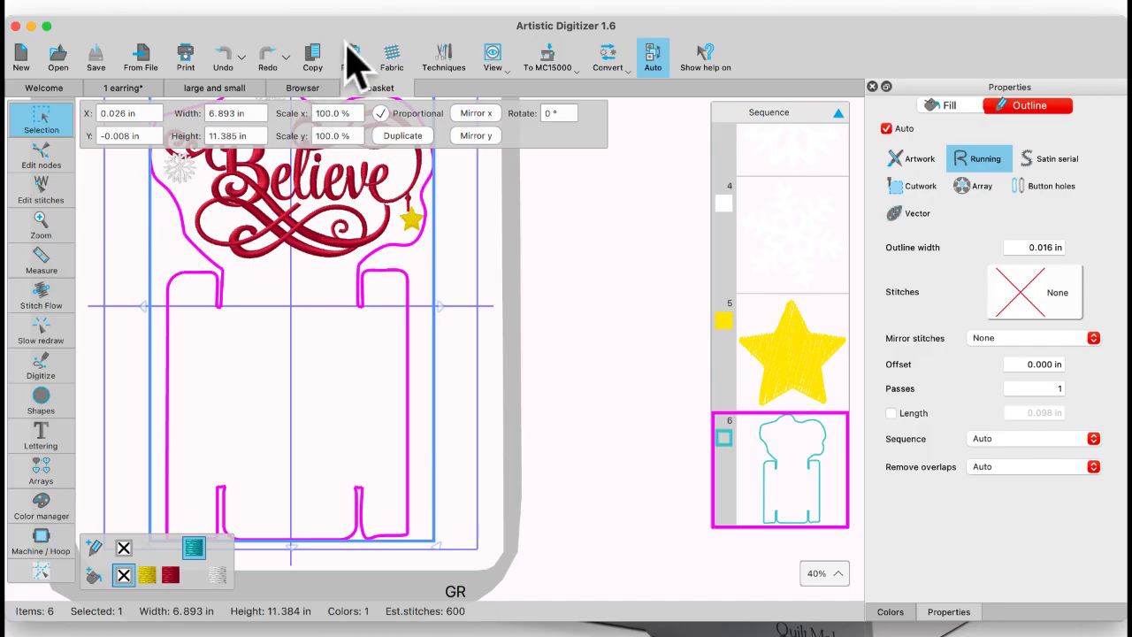
Step: Preview the basket printout as design only, compare tiling it over 1 and 2 pages in Y, and cancel printing
{"action": "left_click", "coordinate": [185, 59]}
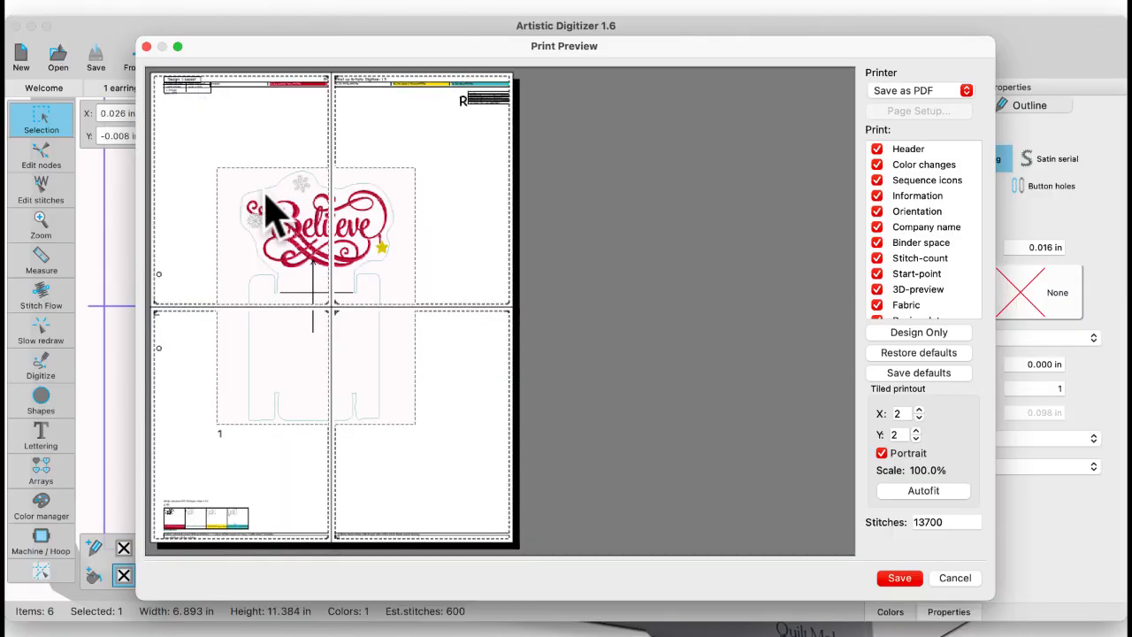
{"action": "left_click", "coordinate": [923, 336]}
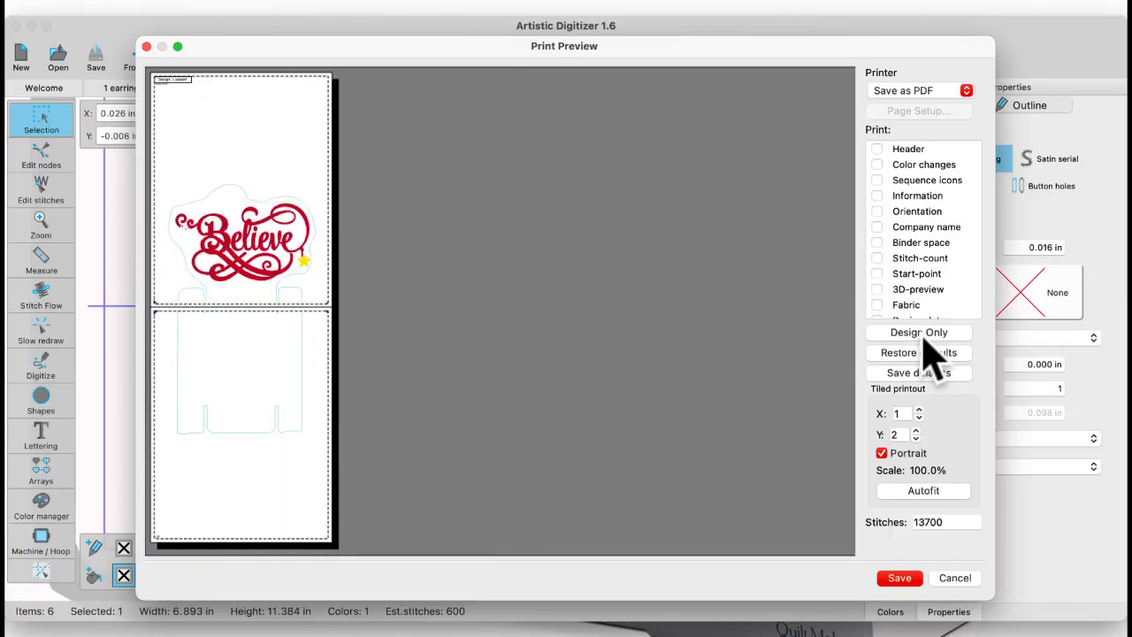
{"action": "left_click", "coordinate": [917, 438]}
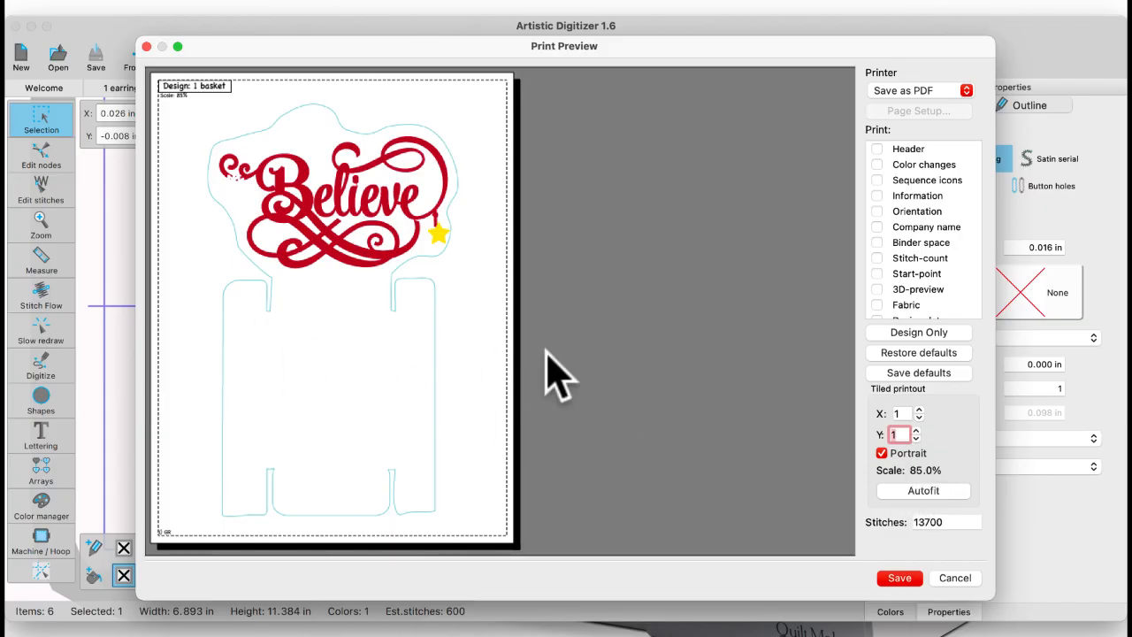
{"action": "left_click", "coordinate": [916, 431]}
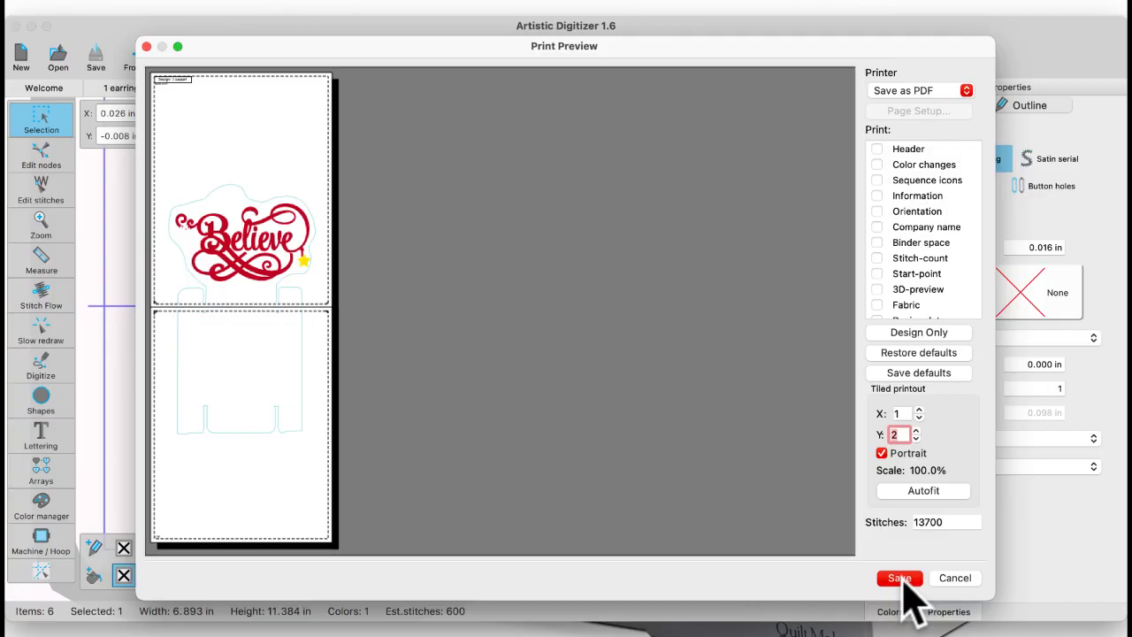
{"action": "left_click", "coordinate": [955, 579]}
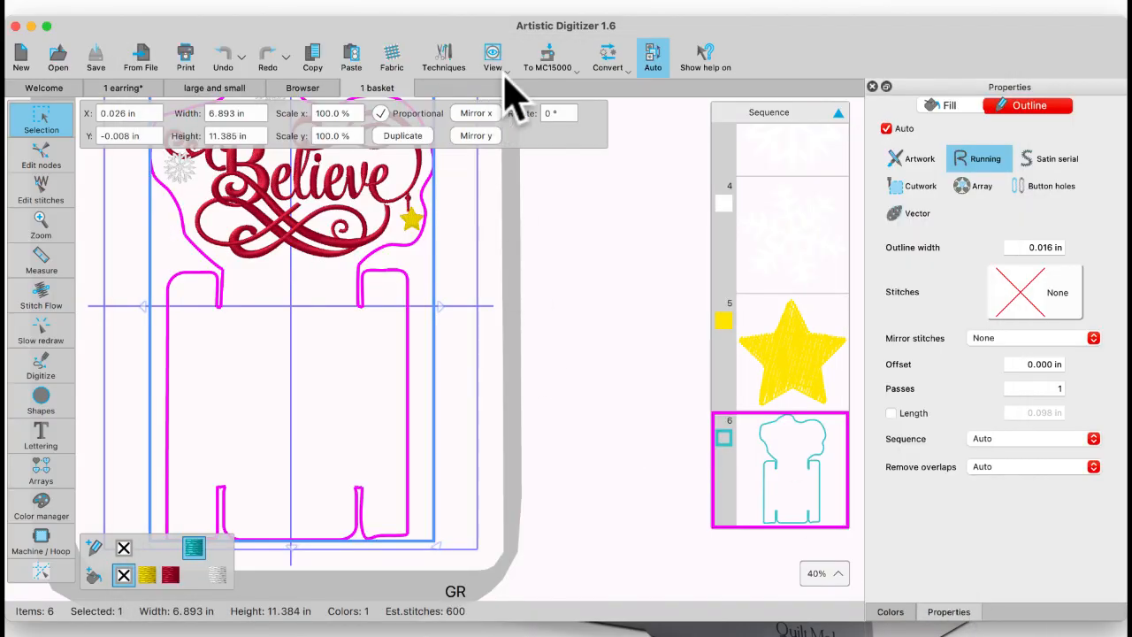
{"action": "left_click", "coordinate": [573, 20]}
{"action": "left_click", "coordinate": [501, 49]}
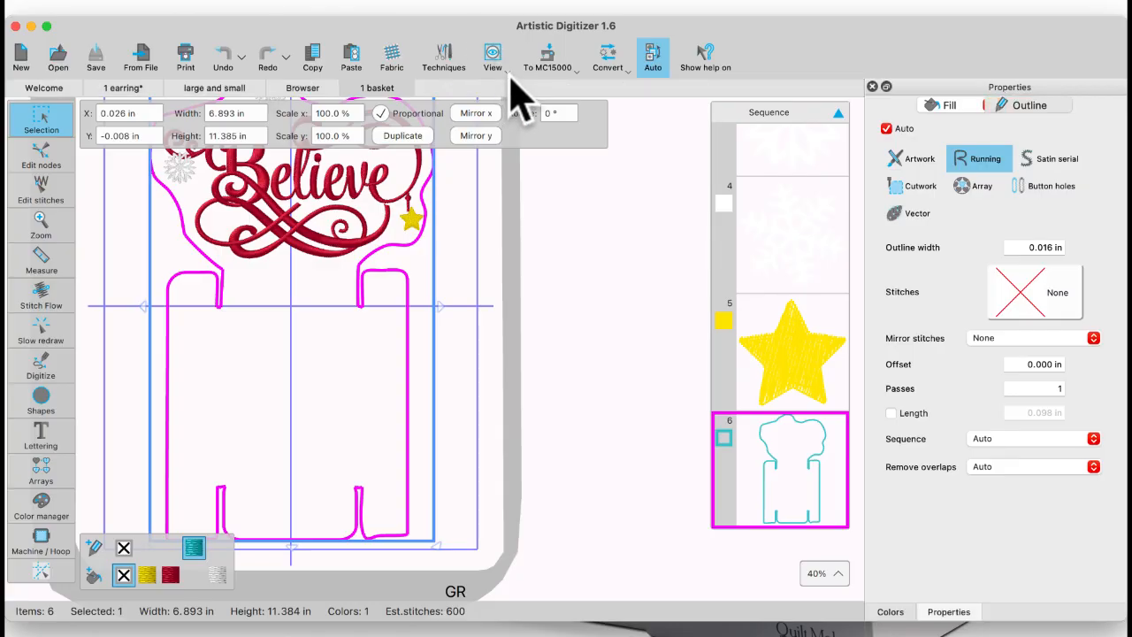
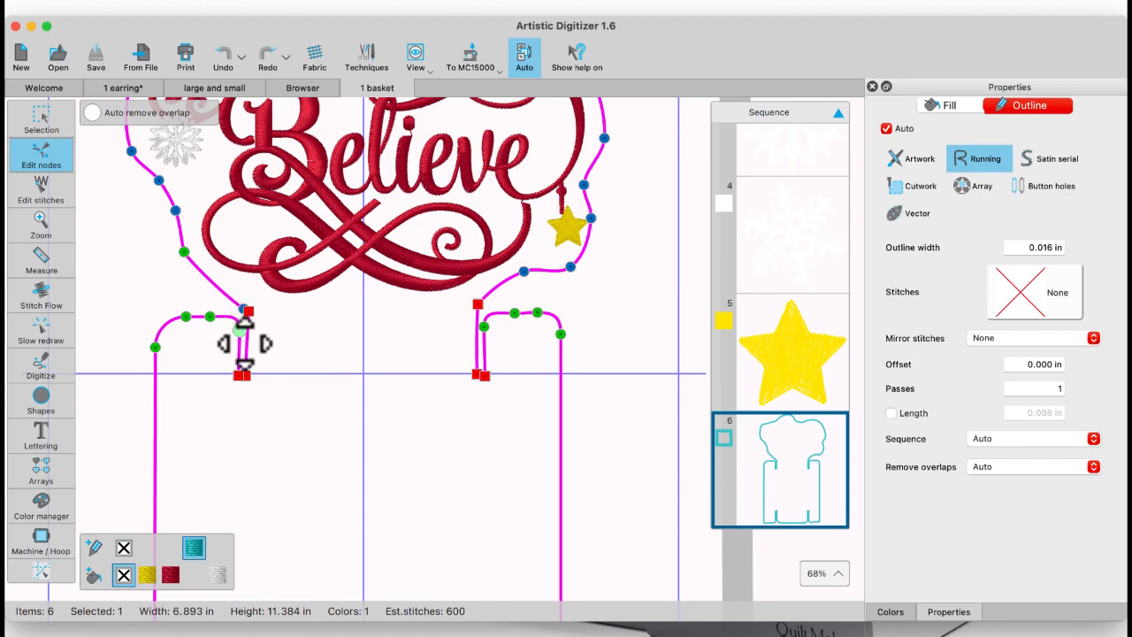
Step: Try to move the four green nodes on the rounded flap beside the basket outline's upper left slot together
{"action": "scroll", "coordinate": [265, 371], "scroll_direction": "down", "scroll_amount": 5}
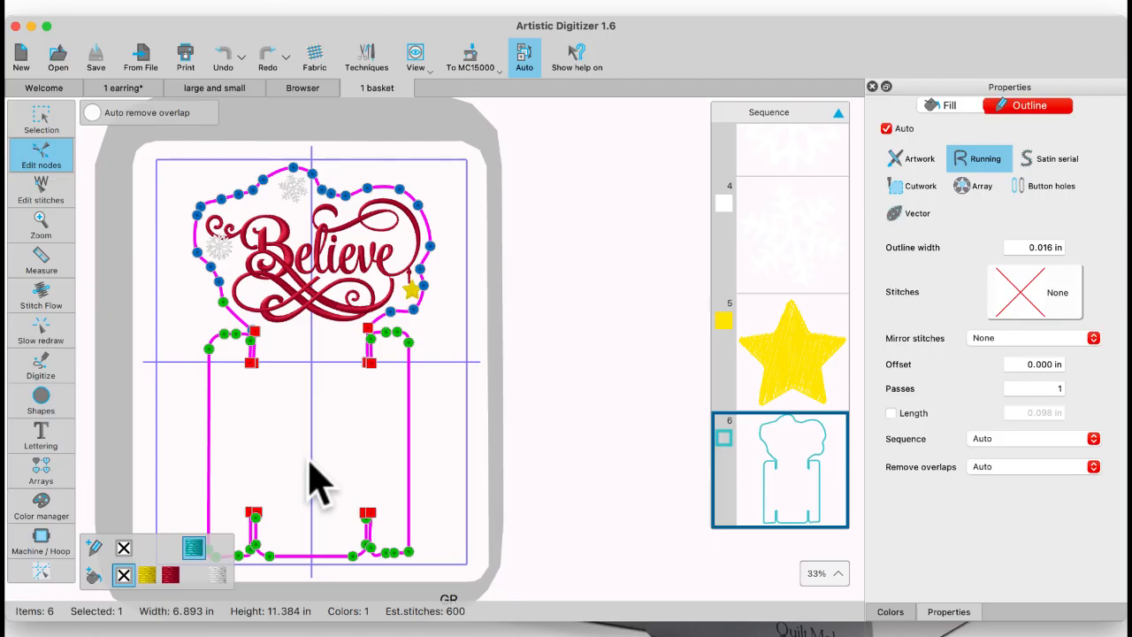
{"action": "scroll", "coordinate": [329, 407], "scroll_direction": "up", "scroll_amount": 2}
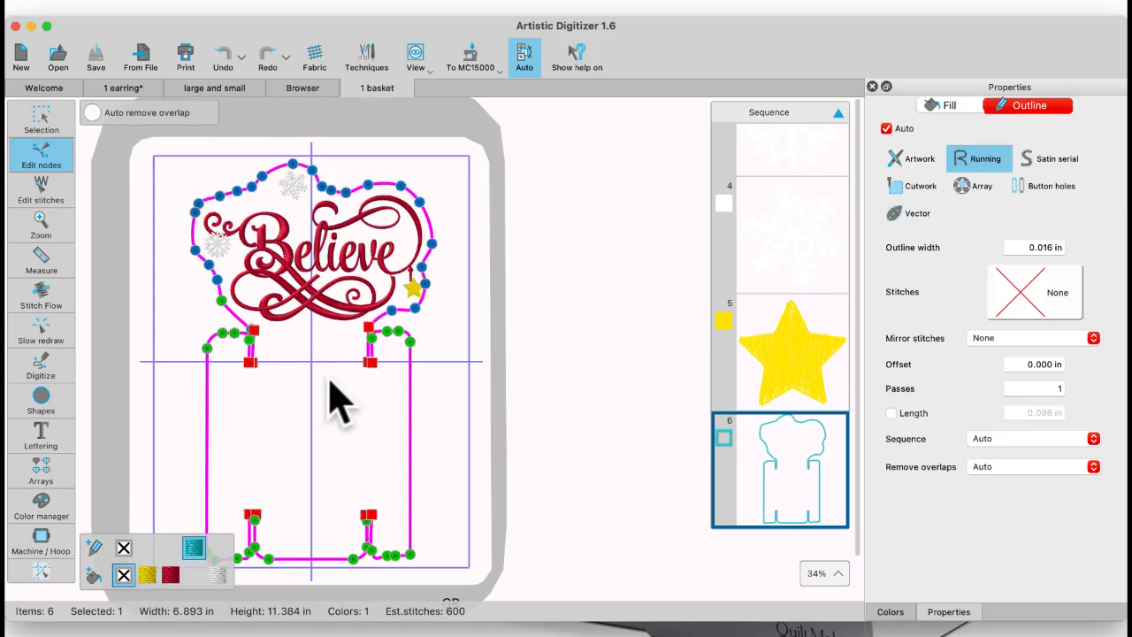
{"action": "scroll", "coordinate": [277, 397], "scroll_direction": "up", "scroll_amount": 3}
{"action": "scroll", "coordinate": [270, 380], "scroll_direction": "up", "scroll_amount": 1}
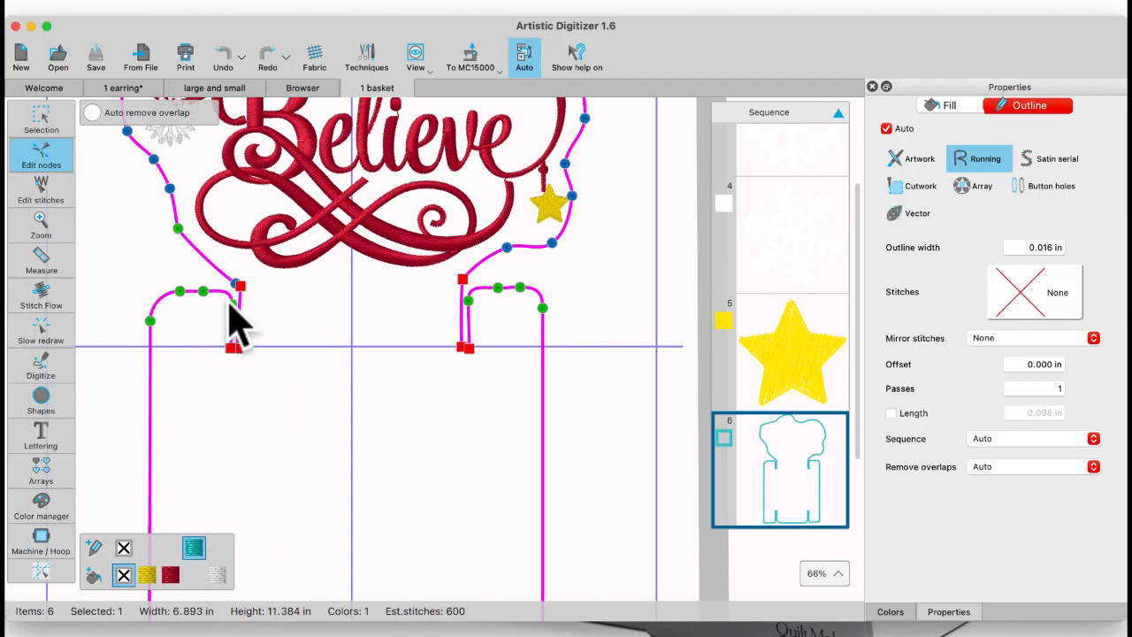
{"action": "left_click_drag", "start_coordinate": [128, 267], "coordinate": [234, 316]}
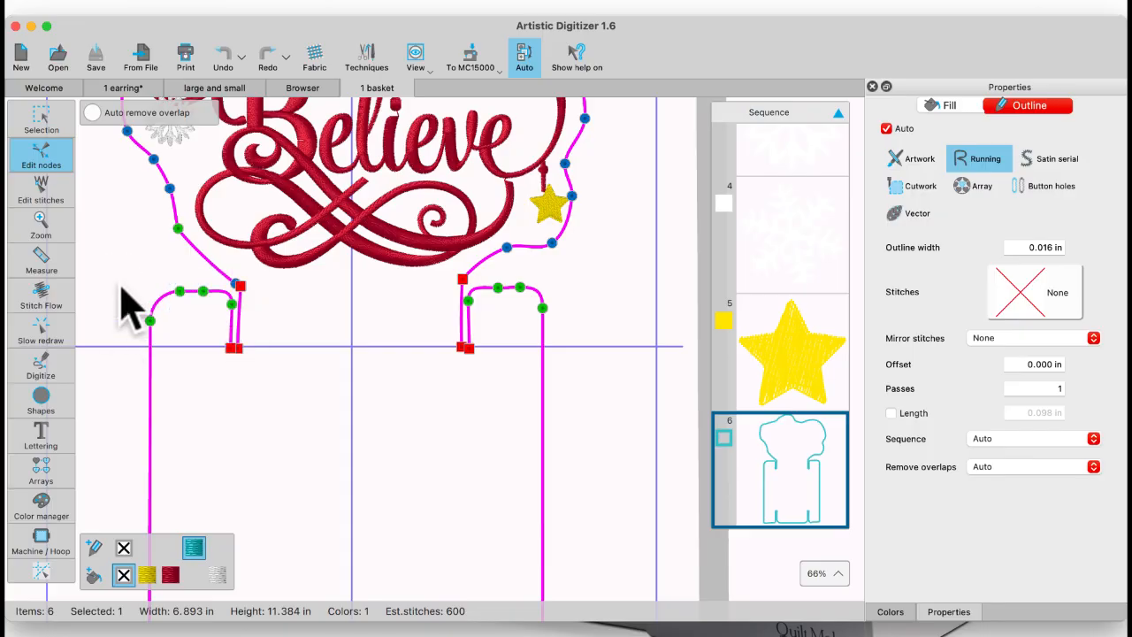
{"action": "left_click", "coordinate": [150, 319]}
{"action": "left_click", "coordinate": [150, 319]}
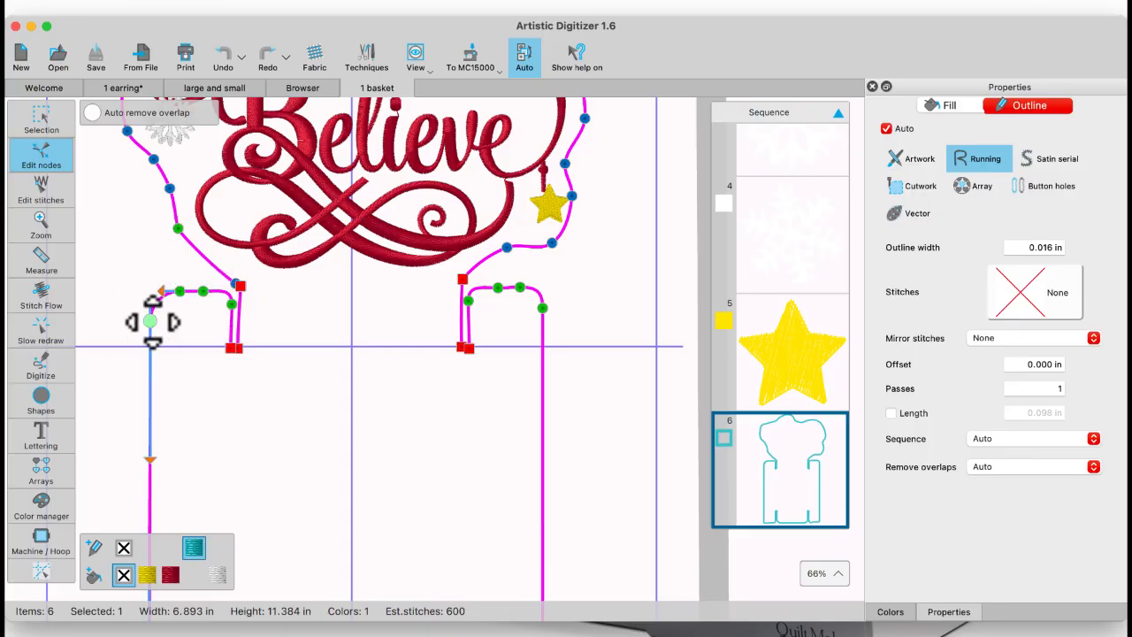
{"action": "left_click", "coordinate": [181, 291], "text": "shift"}
{"action": "left_click", "coordinate": [205, 291], "text": "shift"}
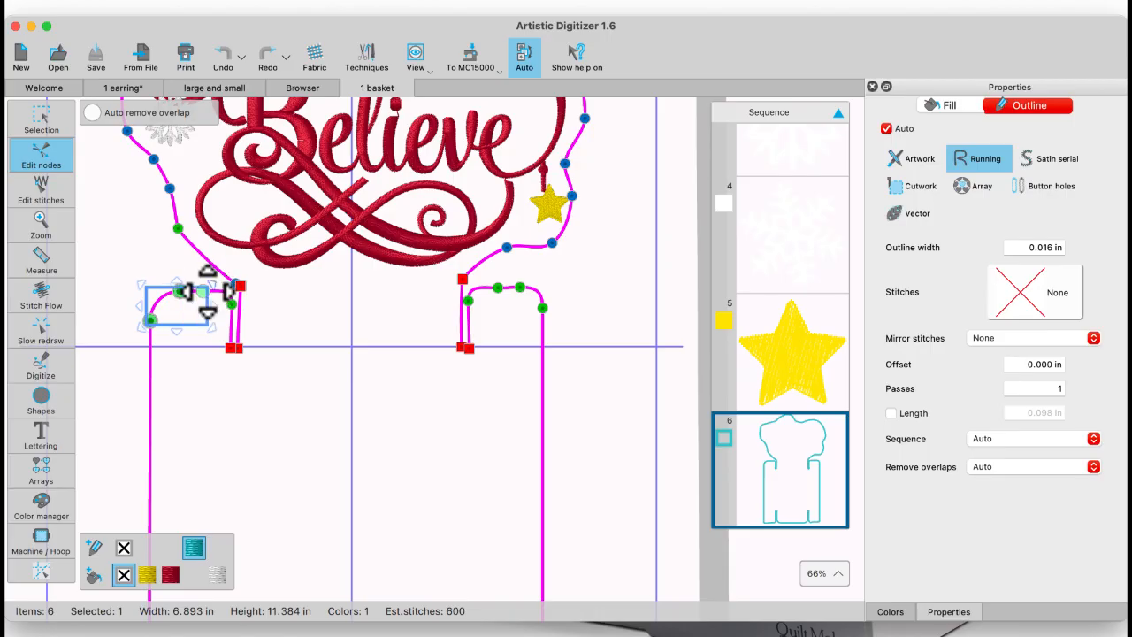
{"action": "left_click", "coordinate": [231, 304], "text": "shift"}
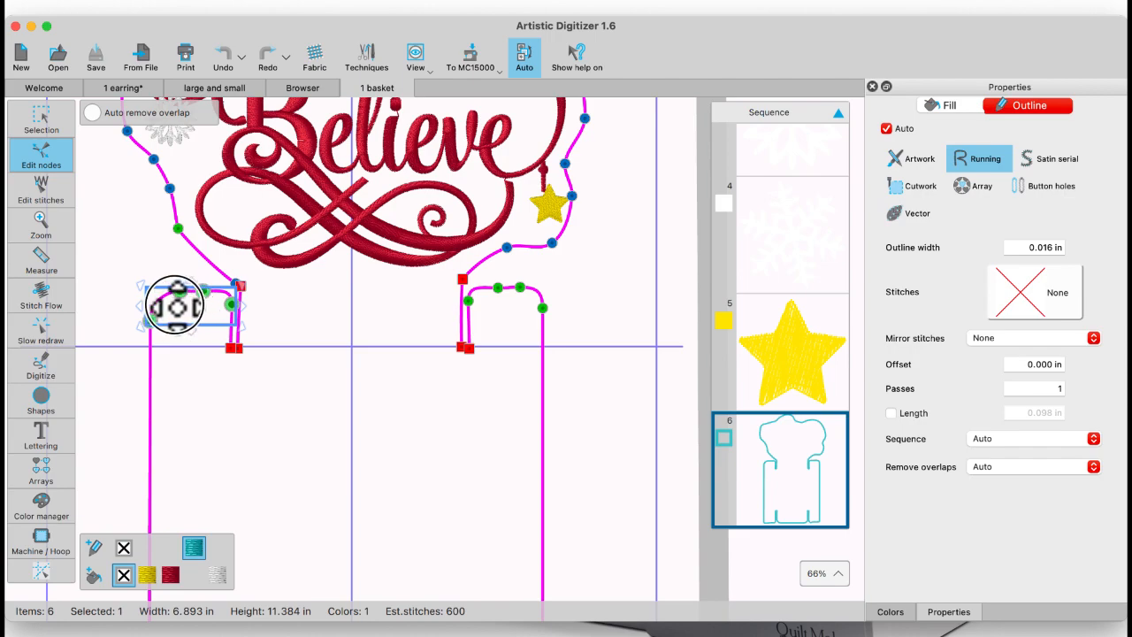
{"action": "left_click_drag", "start_coordinate": [175, 305], "coordinate": [161, 298]}
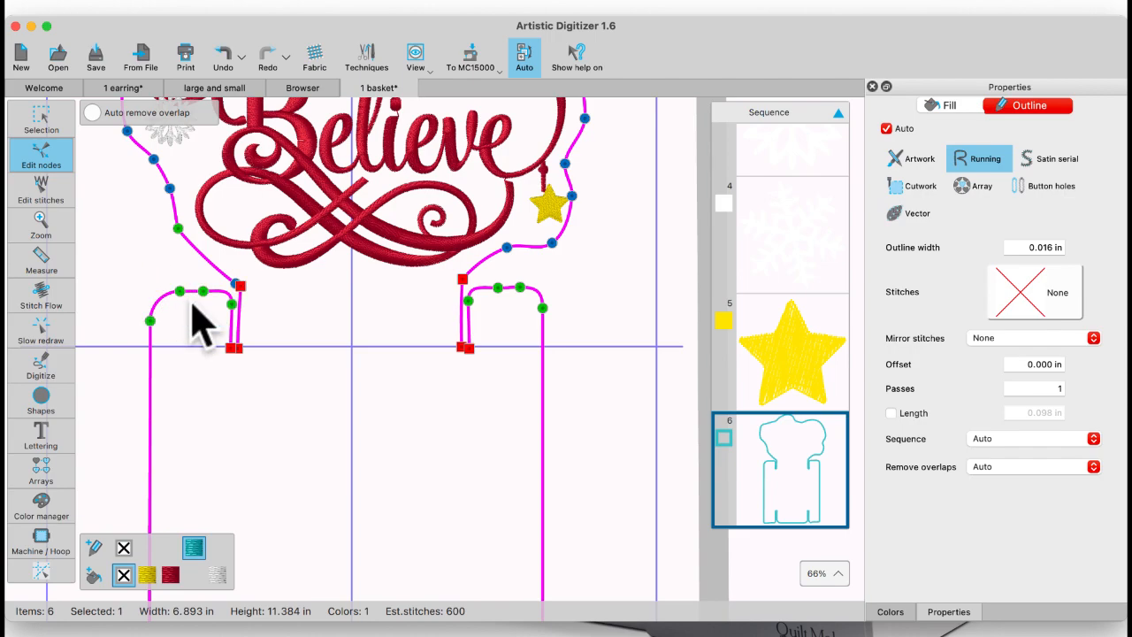
Step: Reselect the basket outline and nudge the four green nodes of its upper left flap slightly to the left
{"action": "left_click", "coordinate": [150, 318]}
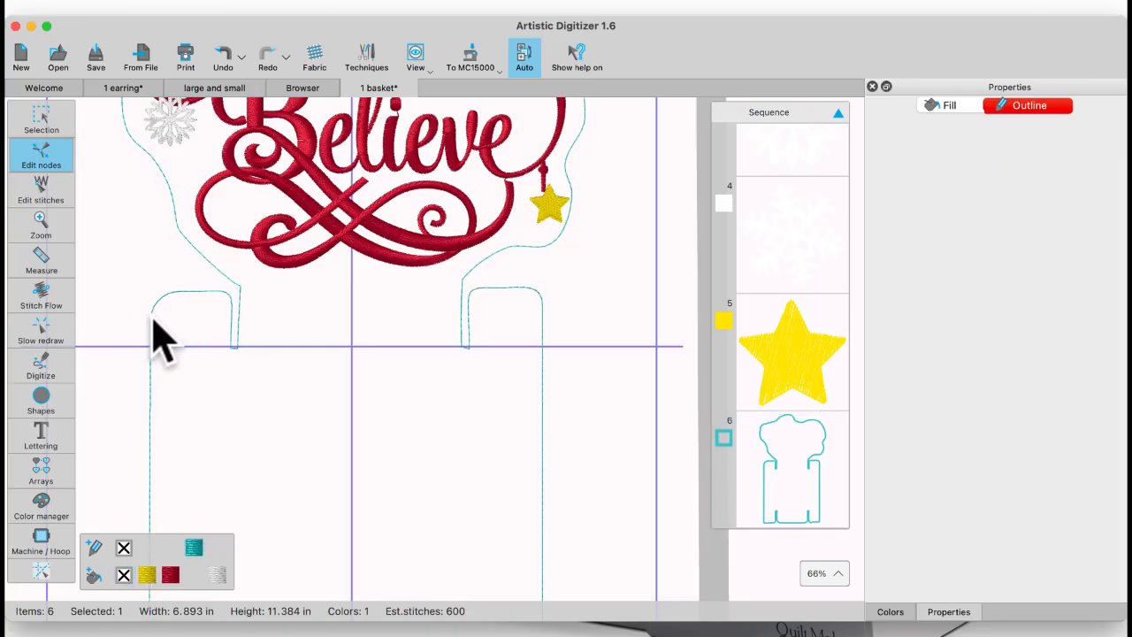
{"action": "left_click", "coordinate": [151, 319]}
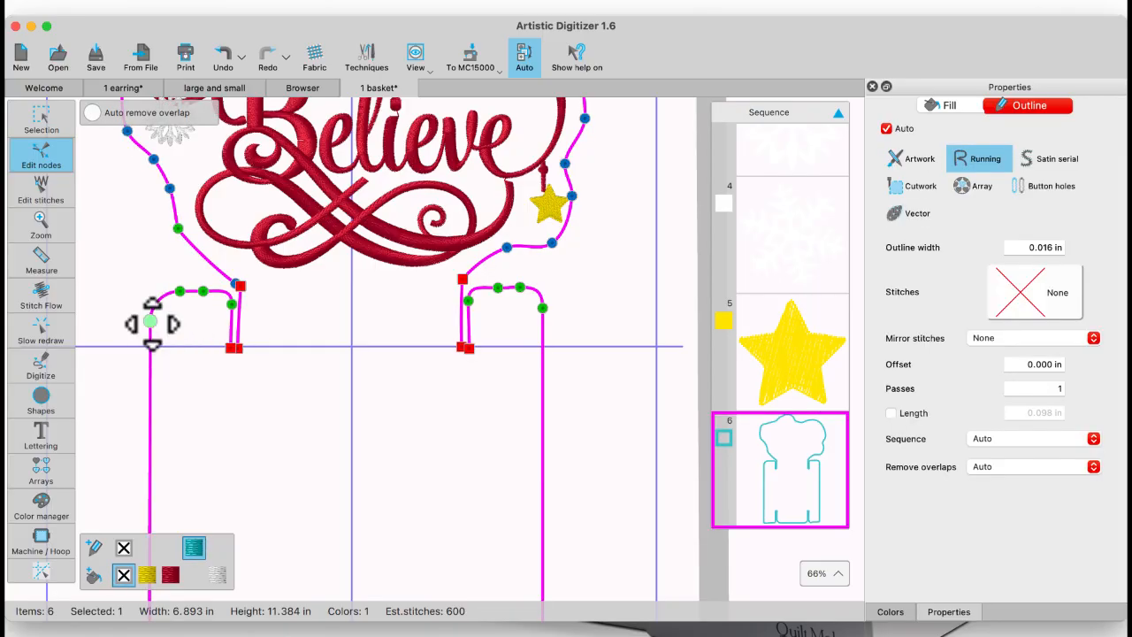
{"action": "left_click", "coordinate": [150, 321]}
{"action": "left_click", "coordinate": [179, 290], "text": "shift"}
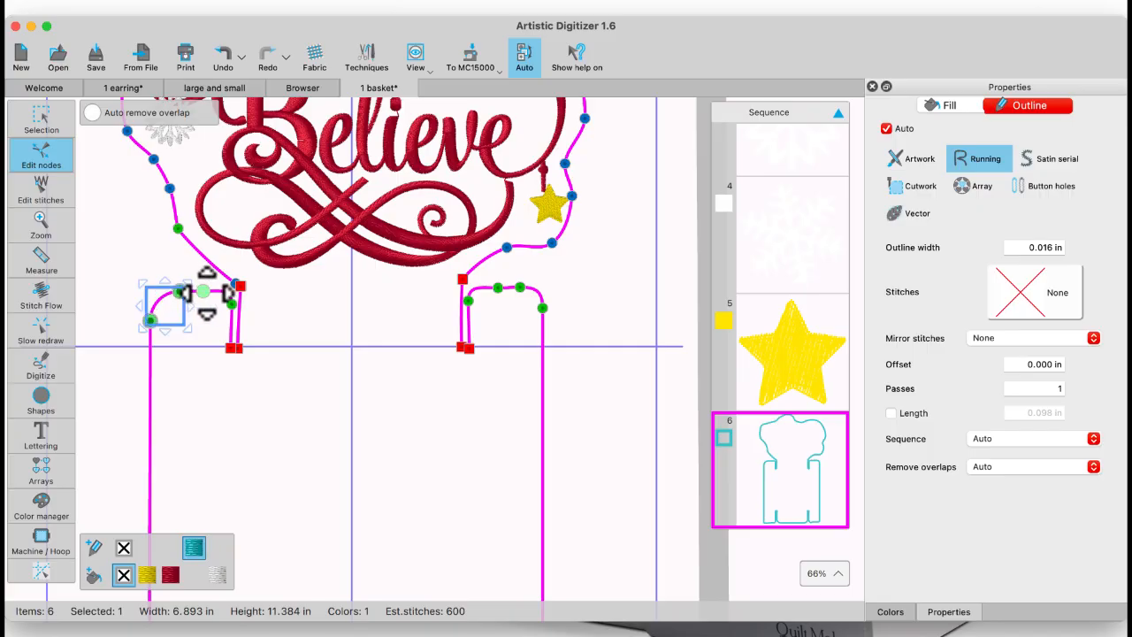
{"action": "left_click", "coordinate": [232, 304], "text": "shift"}
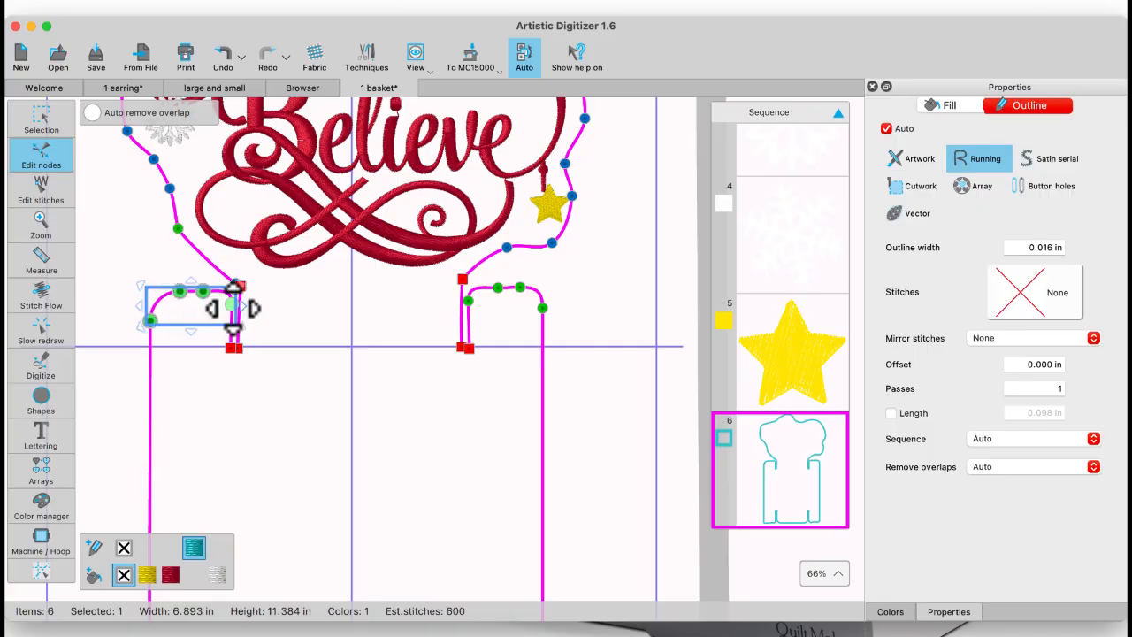
{"action": "mouse_move", "coordinate": [213, 321]}
{"action": "left_mouse_down"}
{"action": "mouse_move", "coordinate": [184, 308]}
{"action": "mouse_move", "coordinate": [215, 320]}
{"action": "left_mouse_up"}
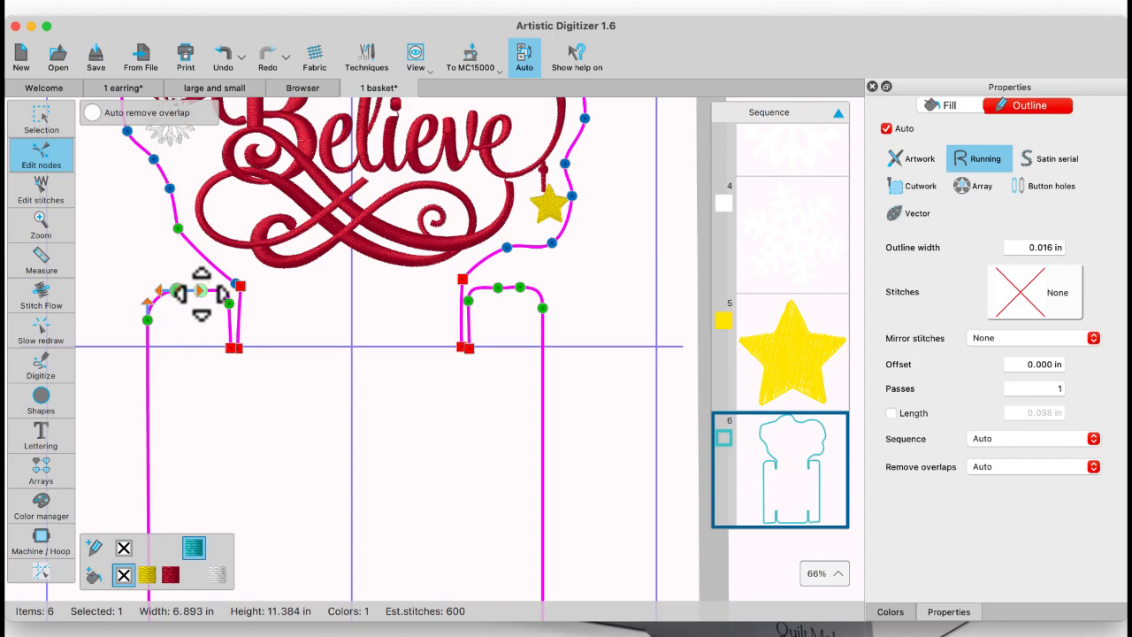
Step: Move the three upper nodes of the left flap up and to the left to widen the slot, and deselect them
{"action": "left_click", "coordinate": [205, 292], "text": "shift"}
{"action": "left_click", "coordinate": [231, 307], "text": "shift"}
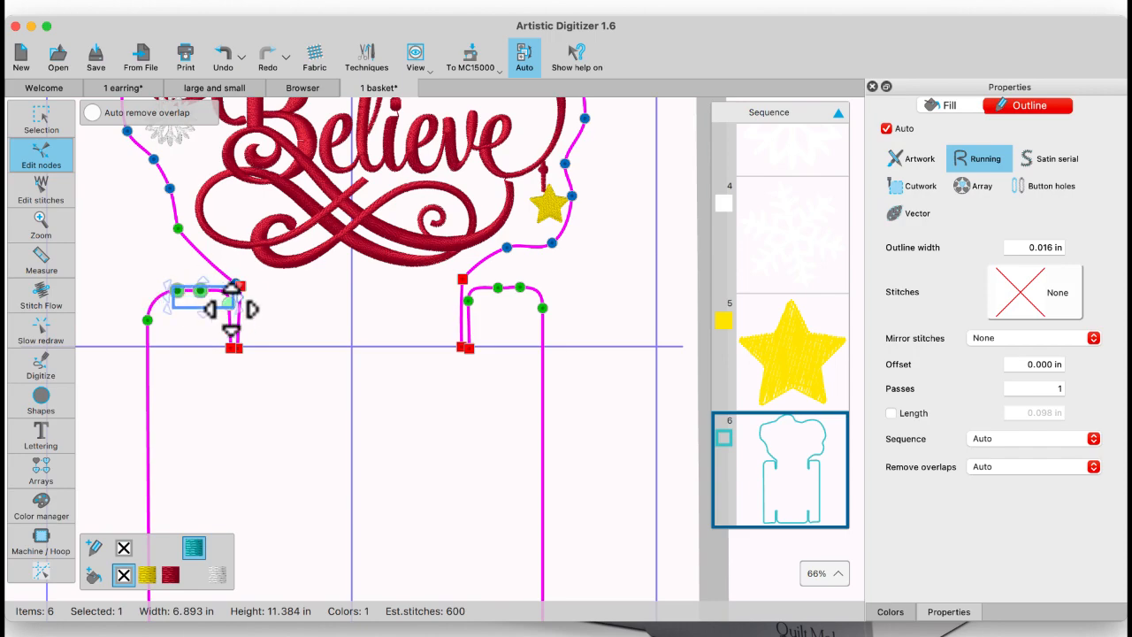
{"action": "left_click_drag", "start_coordinate": [220, 309], "coordinate": [183, 277]}
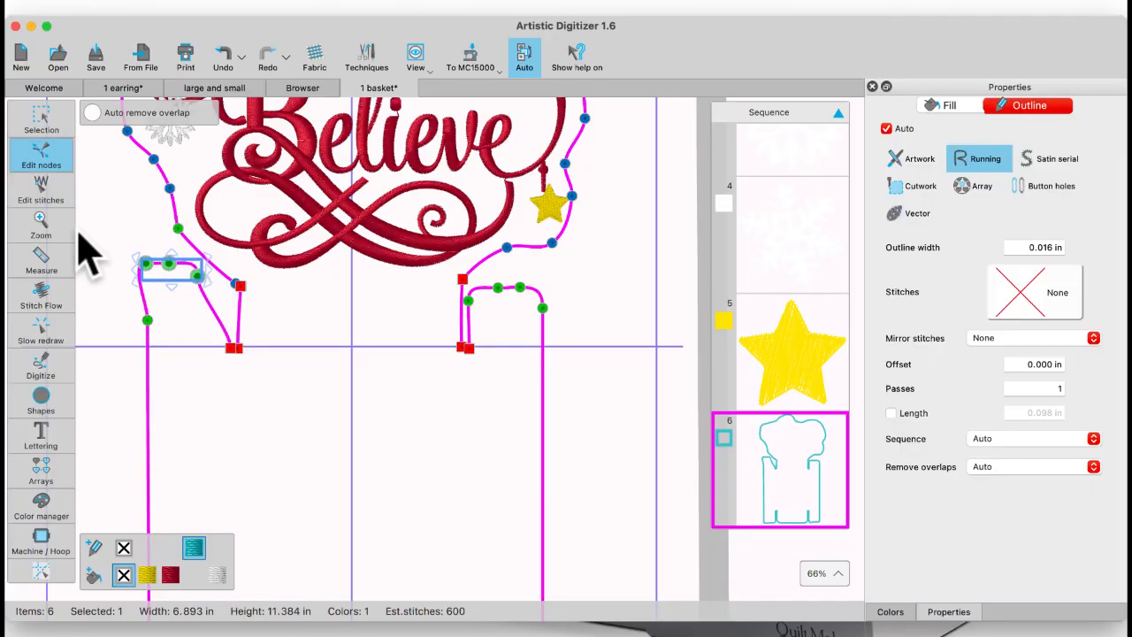
{"action": "left_click", "coordinate": [109, 227]}
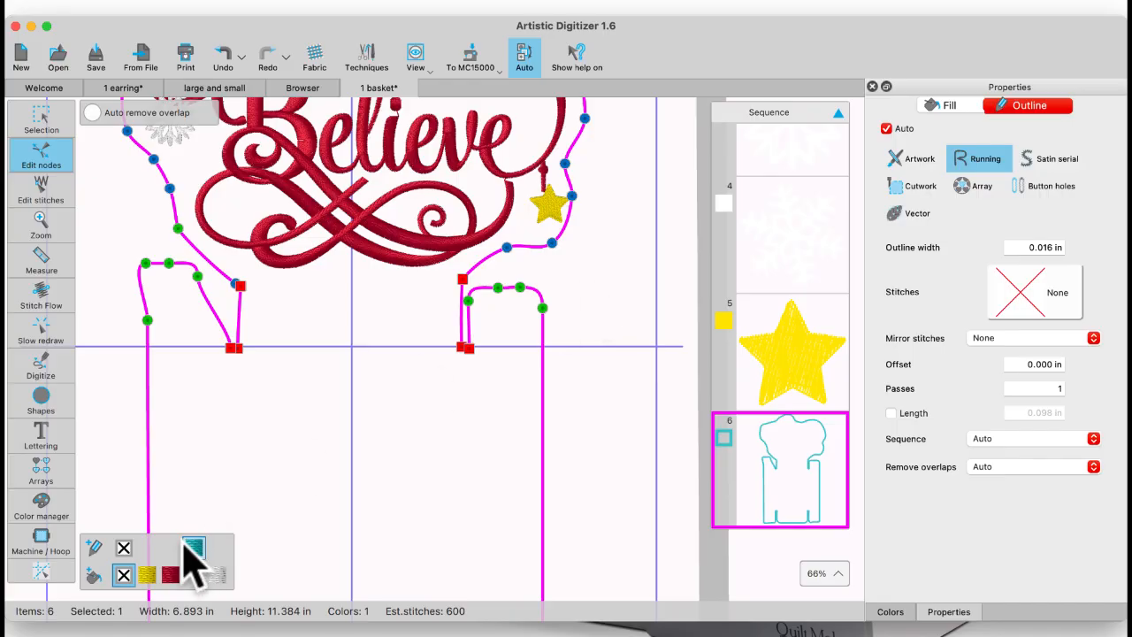
Step: Add a horizontal guideline and move it to Y 1.201 in, level with the raised left flap's upper edge
{"action": "left_click", "coordinate": [41, 574]}
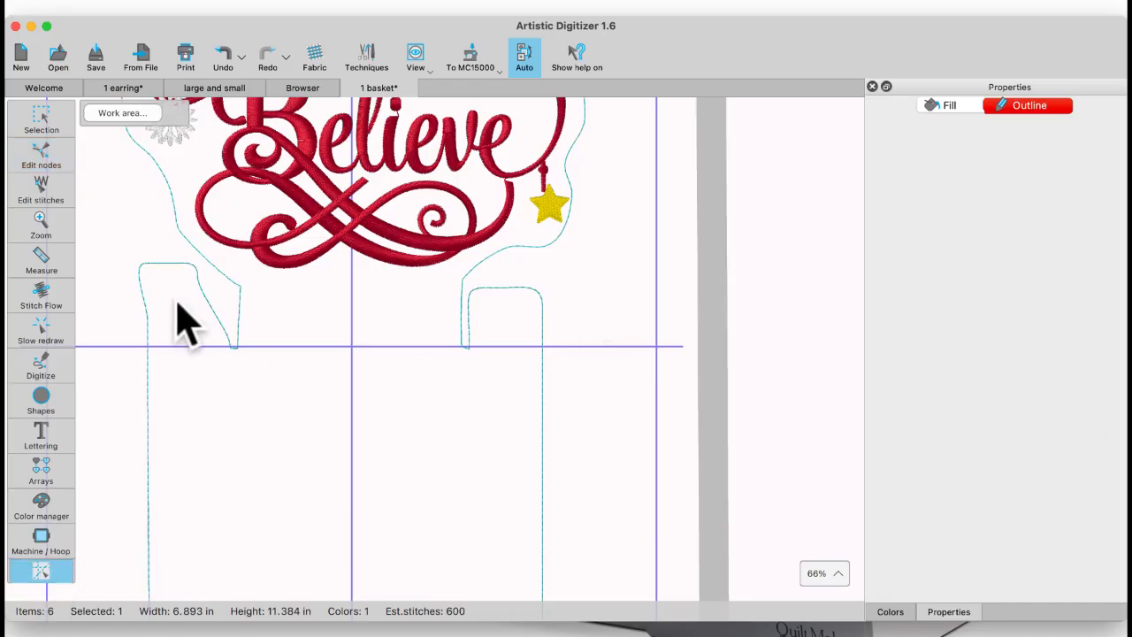
{"action": "left_click", "coordinate": [123, 285]}
{"action": "left_click", "coordinate": [118, 289]}
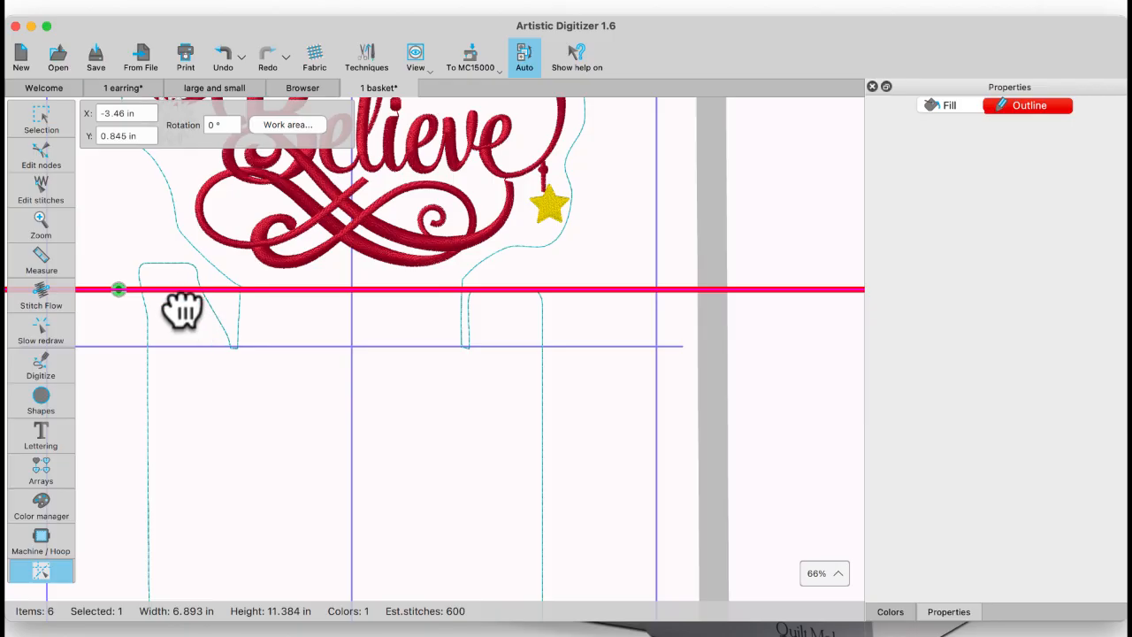
{"action": "mouse_move", "coordinate": [121, 290]}
{"action": "left_mouse_down"}
{"action": "mouse_move", "coordinate": [121, 256]}
{"action": "mouse_move", "coordinate": [128, 269]}
{"action": "left_mouse_up"}
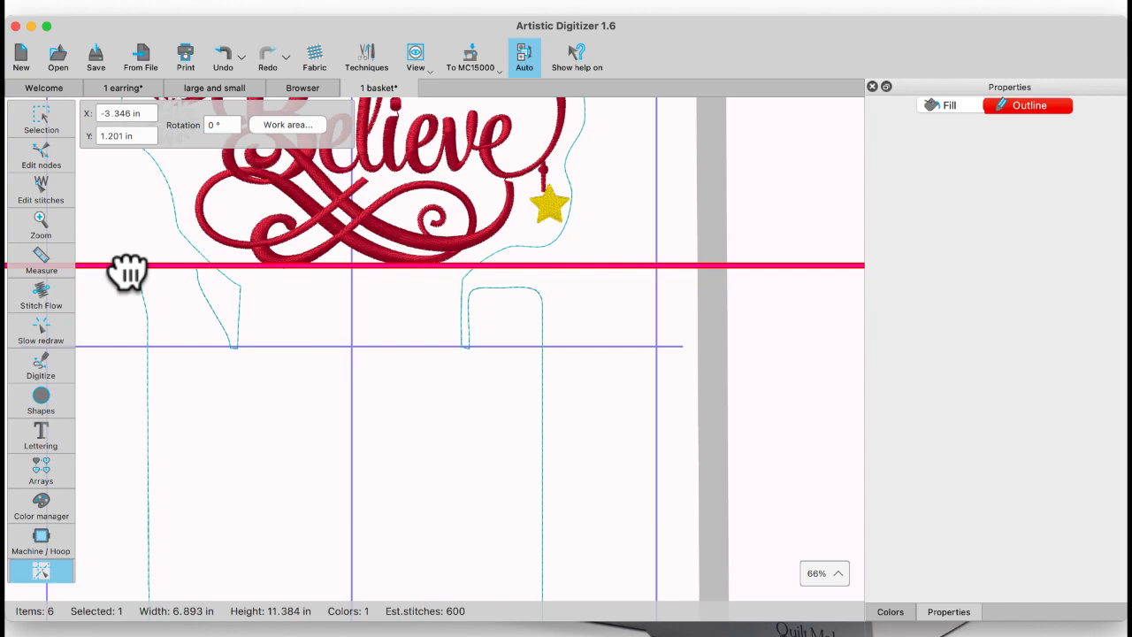
{"action": "left_click", "coordinate": [39, 117]}
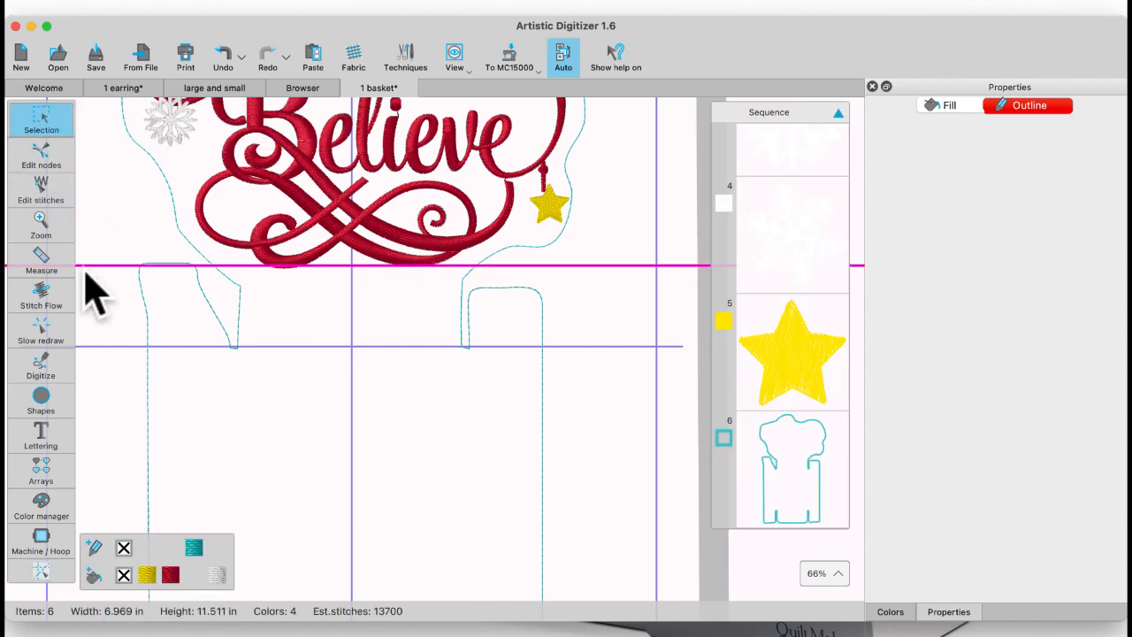
Step: Remove the horizontal guideline and return to object selection
{"action": "left_click", "coordinate": [44, 571]}
{"action": "mouse_move", "coordinate": [44, 134]}
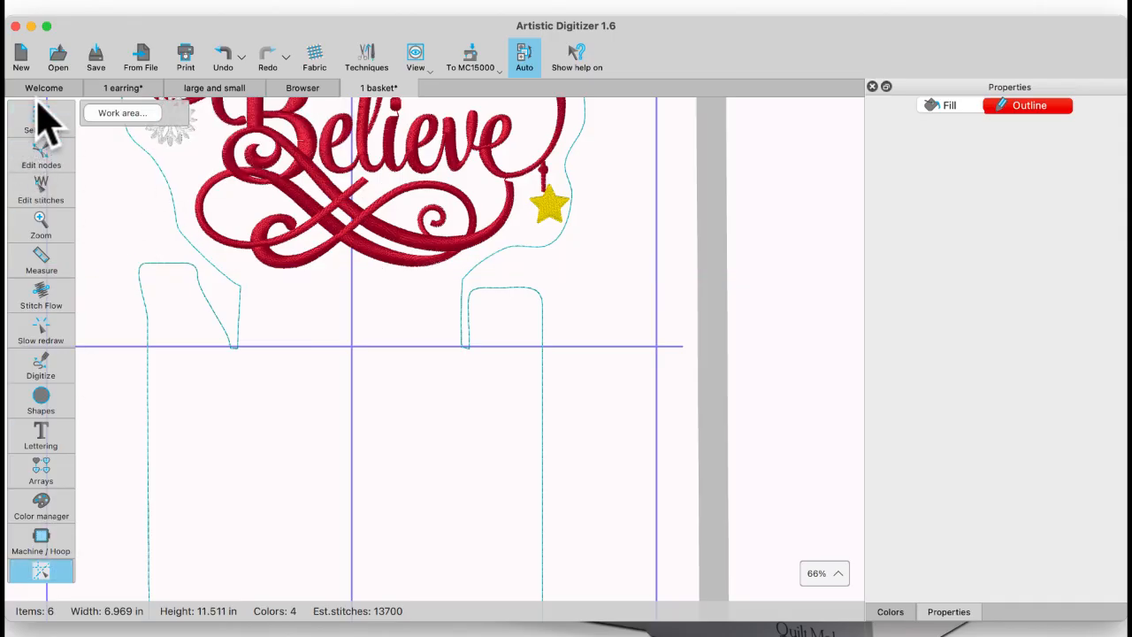
{"action": "left_click", "coordinate": [43, 128]}
Step: Select the basket outline and examine its nodes around the Believe lettering, snowflakes and star
{"action": "scroll", "coordinate": [189, 273], "scroll_direction": "down", "scroll_amount": 3}
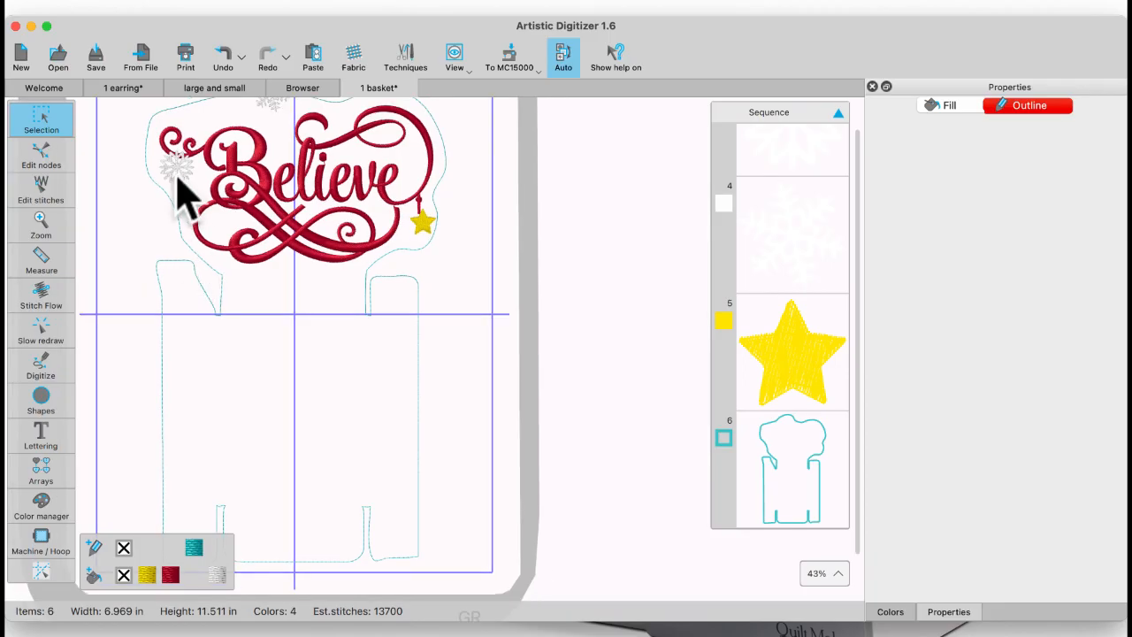
{"action": "left_click", "coordinate": [150, 162]}
{"action": "left_click", "coordinate": [51, 163]}
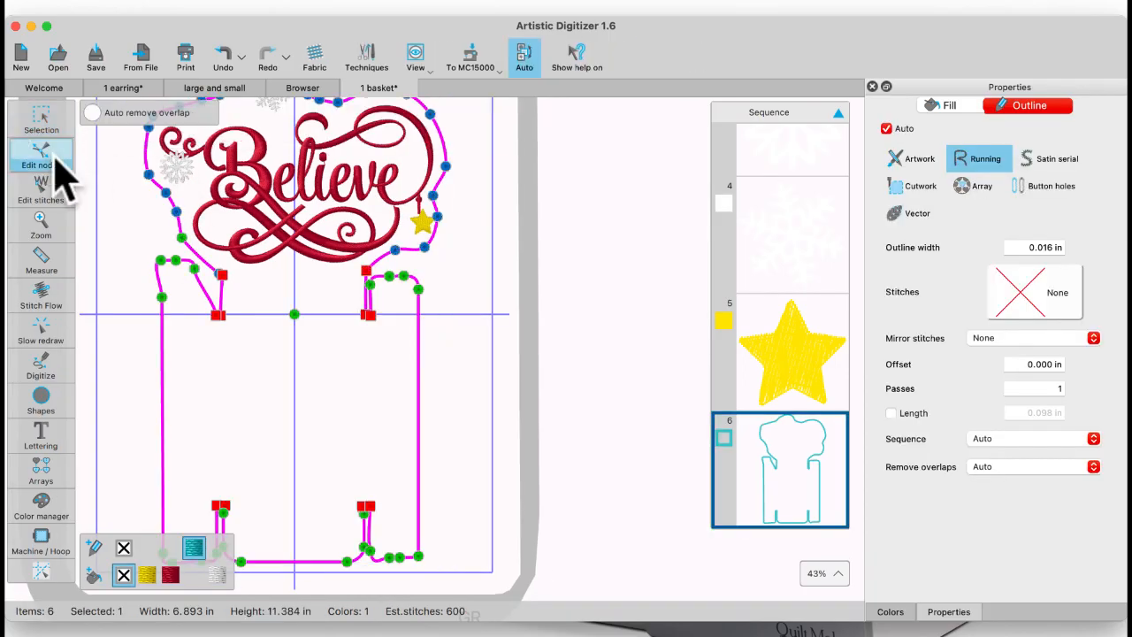
{"action": "scroll", "coordinate": [150, 238], "scroll_direction": "up", "scroll_amount": 5}
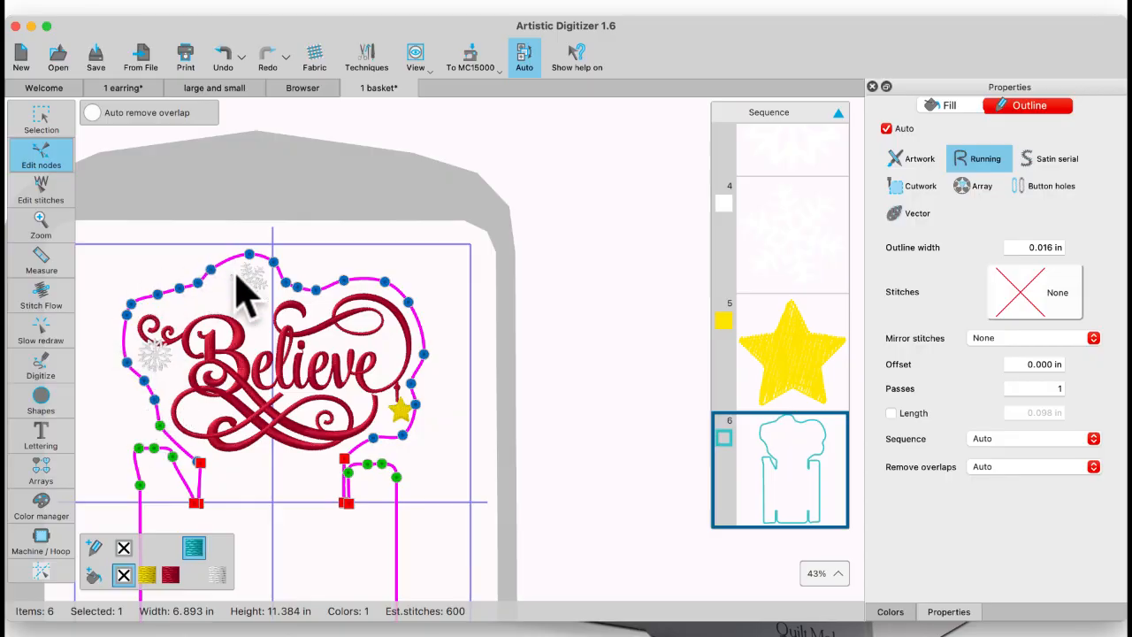
{"action": "left_click", "coordinate": [413, 376]}
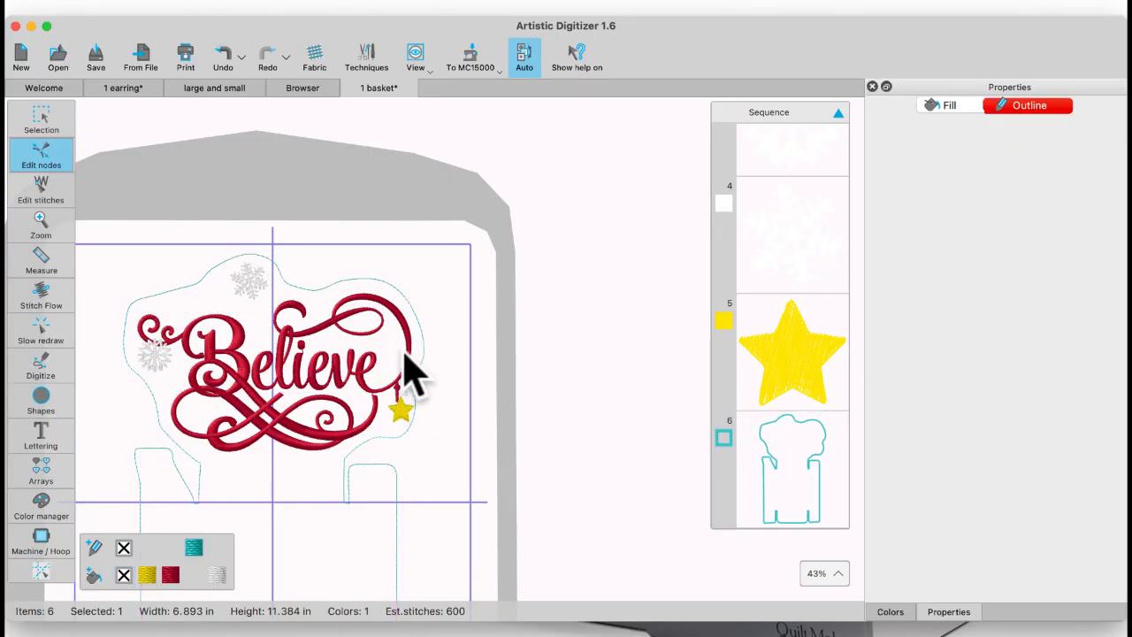
{"action": "left_click", "coordinate": [328, 288]}
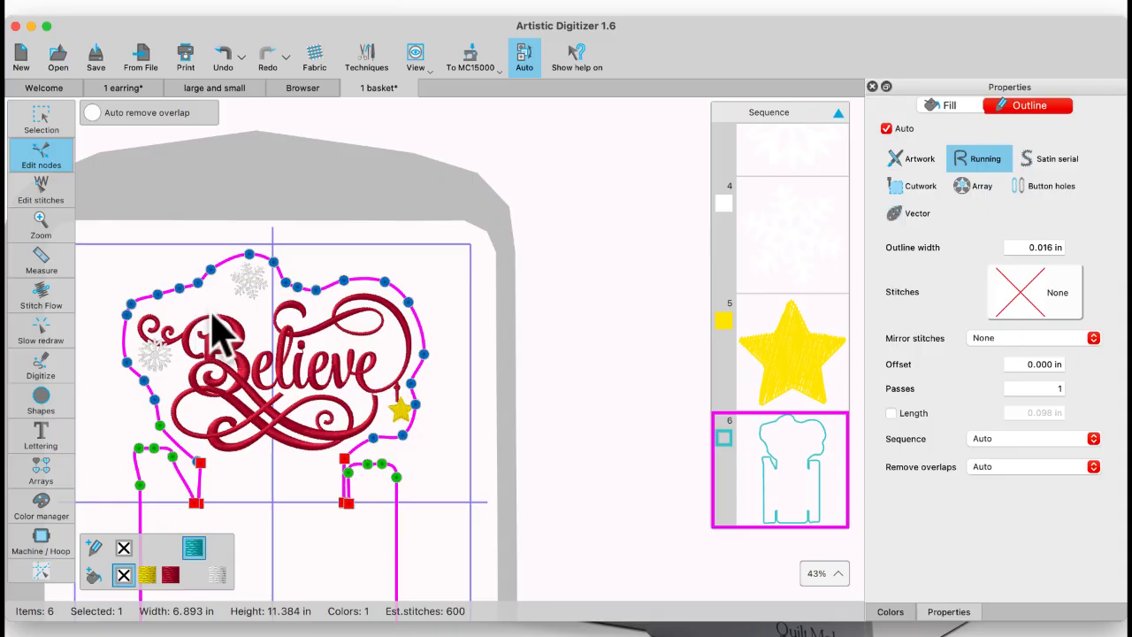
Step: Return to object selection and set the basket outline's running stitch to Triple
{"action": "left_click", "coordinate": [39, 115]}
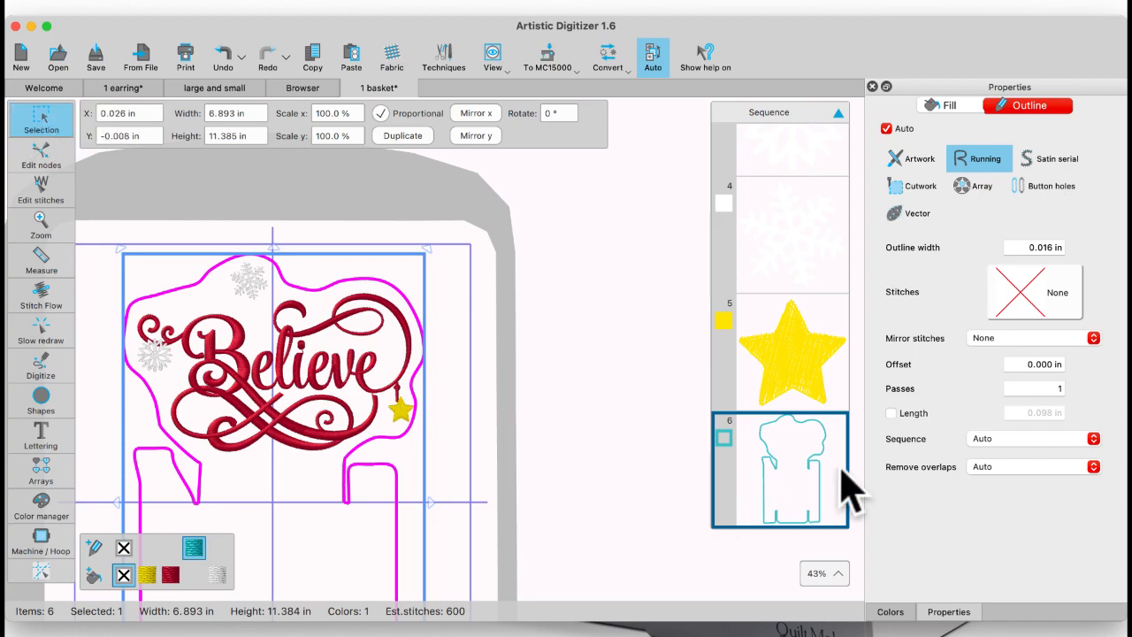
{"action": "left_click", "coordinate": [1035, 300]}
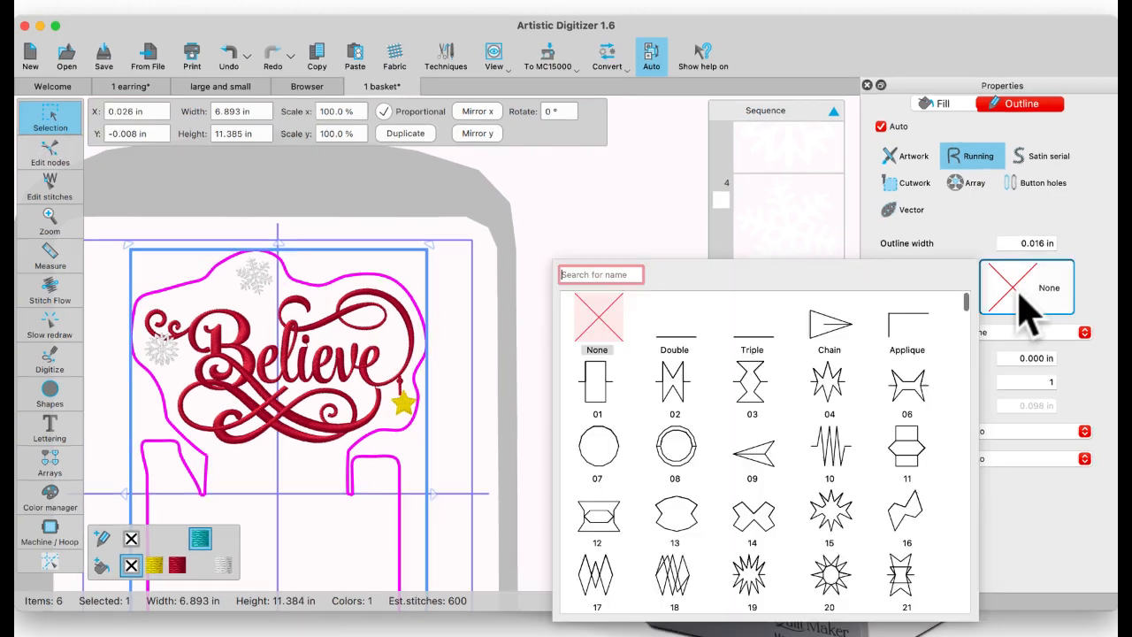
{"action": "left_click", "coordinate": [750, 341]}
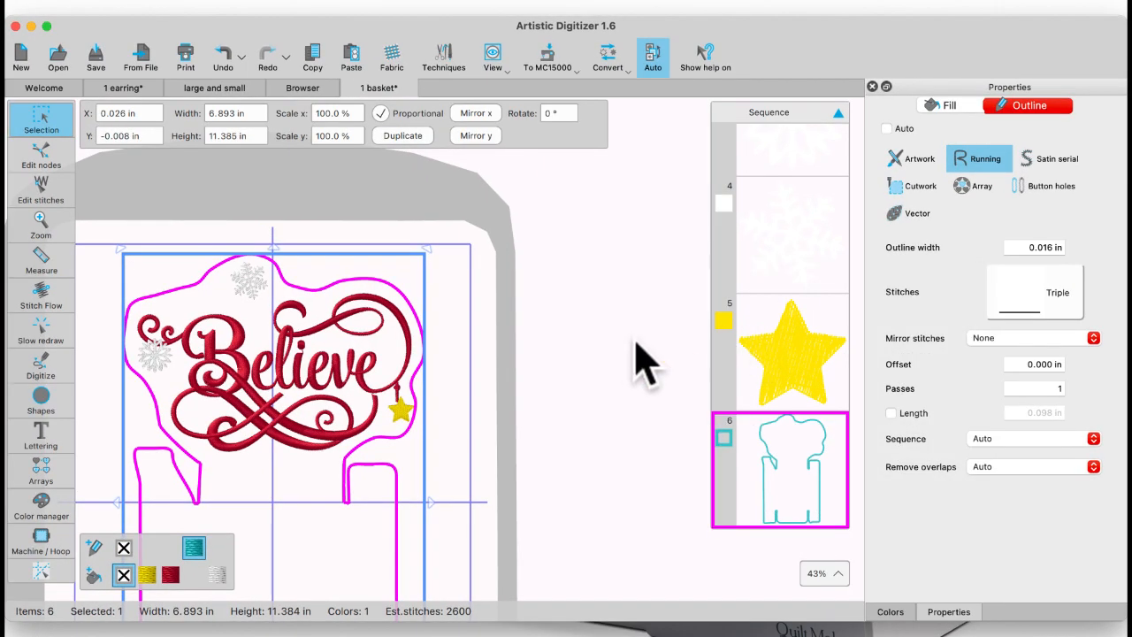
Step: Deselect the outline and review the stitching sequence from the Believe lettering down to the basket outline
{"action": "scroll", "coordinate": [662, 328], "scroll_direction": "up", "scroll_amount": 3}
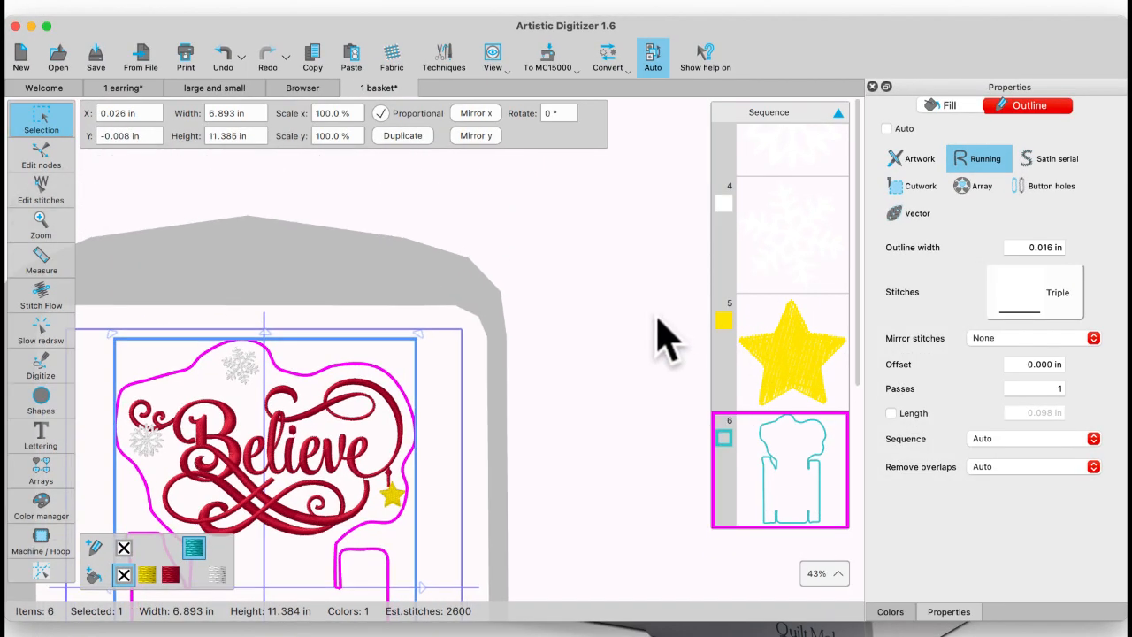
{"action": "scroll", "coordinate": [780, 309], "scroll_direction": "up", "scroll_amount": 5}
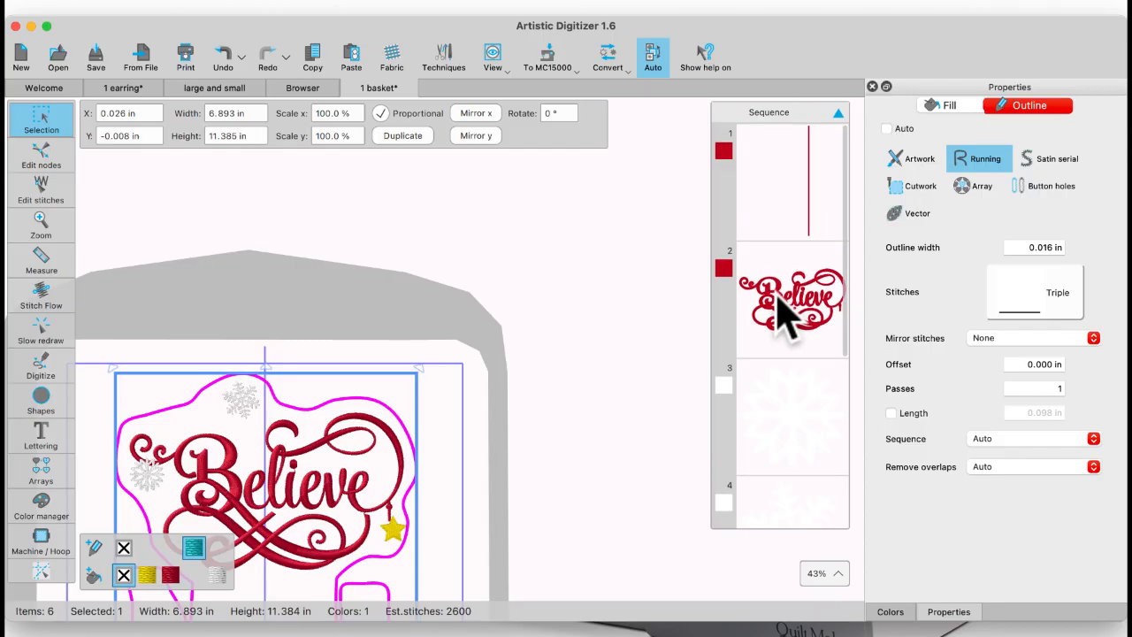
{"action": "left_click_drag", "start_coordinate": [394, 318], "coordinate": [430, 245]}
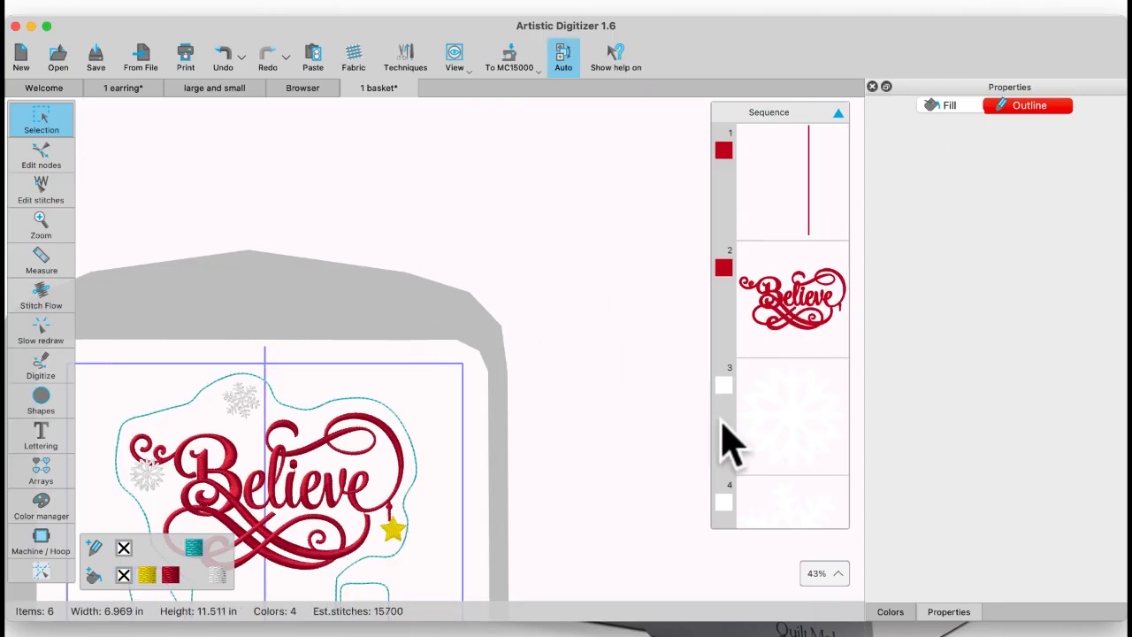
{"action": "scroll", "coordinate": [803, 481], "scroll_direction": "down", "scroll_amount": 5}
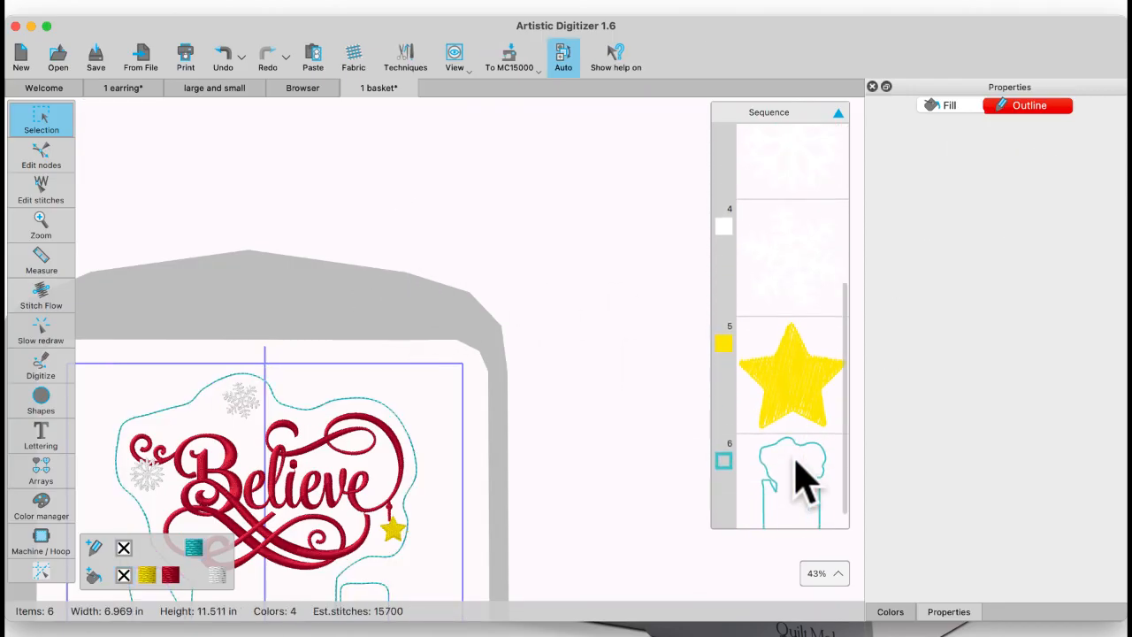
Step: Select the teal basket outline in the sequence and duplicate it with copy and paste
{"action": "left_click", "coordinate": [819, 463]}
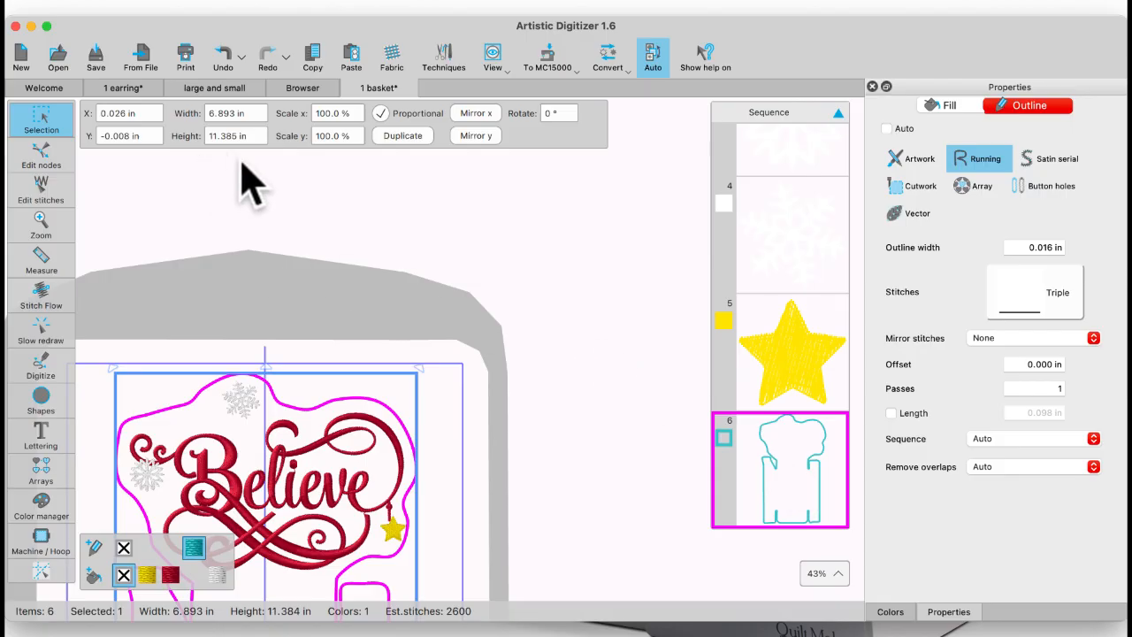
{"action": "left_click", "coordinate": [314, 54]}
{"action": "left_click", "coordinate": [354, 60]}
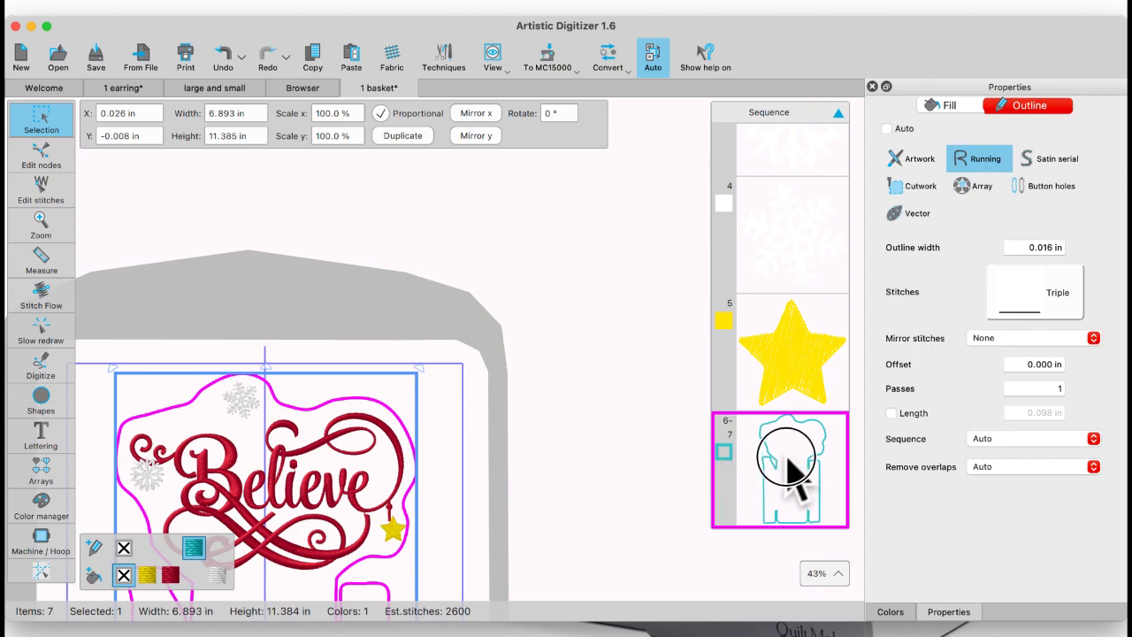
Step: Move both basket outlines to the start of the stitching sequence and inspect the small red stitch item in the Believe lettering
{"action": "left_click_drag", "start_coordinate": [790, 464], "coordinate": [796, 164]}
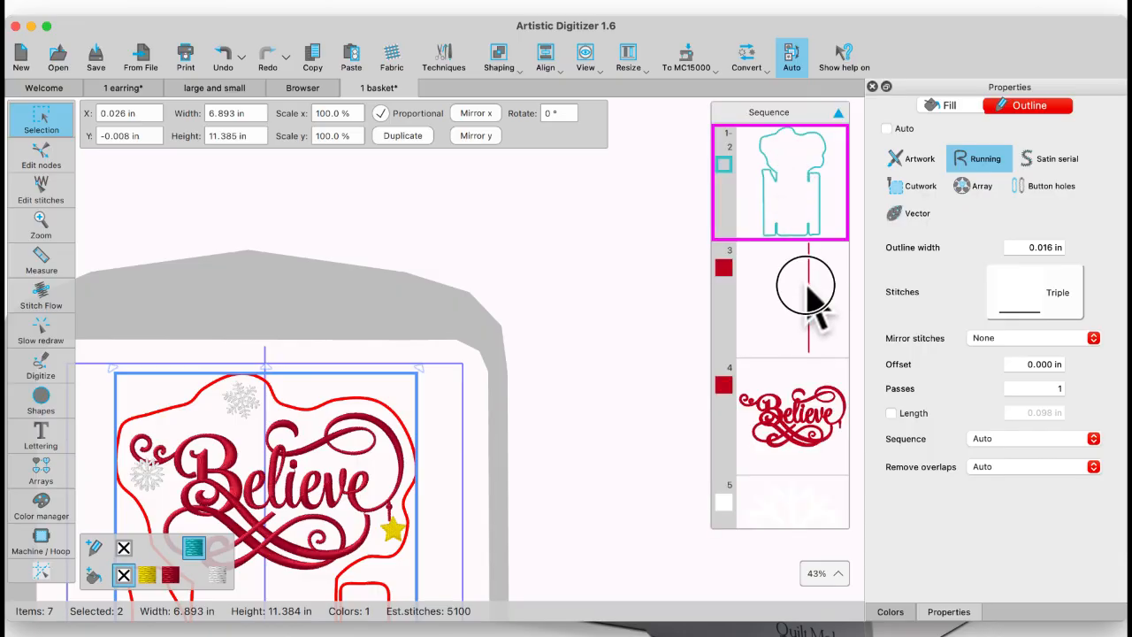
{"action": "left_click", "coordinate": [806, 284]}
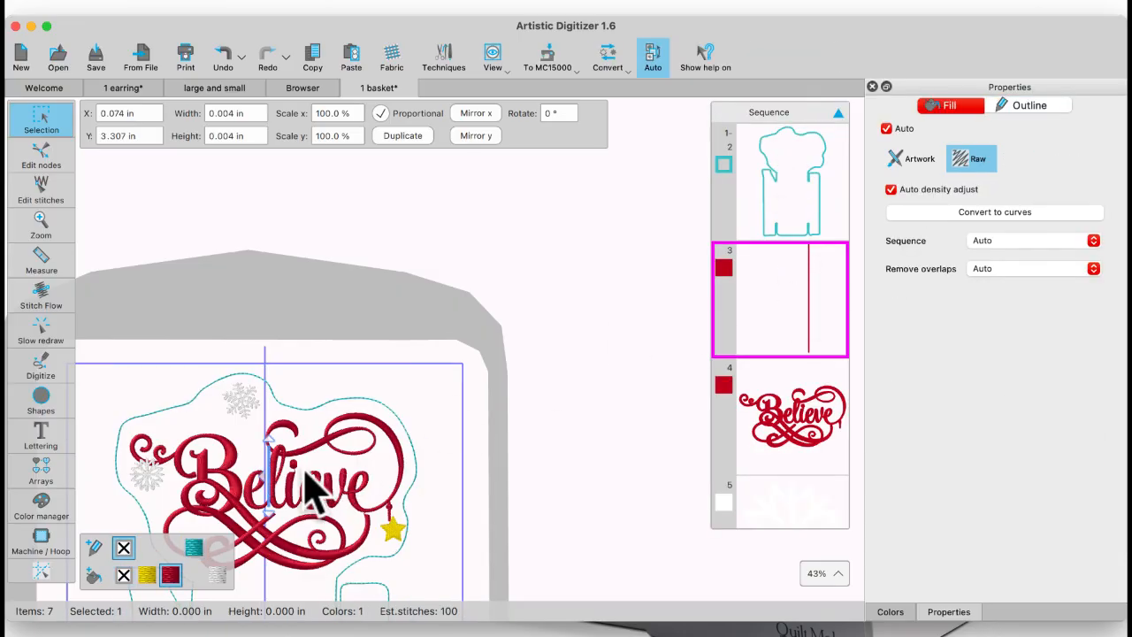
{"action": "scroll", "coordinate": [245, 518], "scroll_direction": "up", "scroll_amount": 3}
{"action": "scroll", "coordinate": [239, 500], "scroll_direction": "up", "scroll_amount": 1}
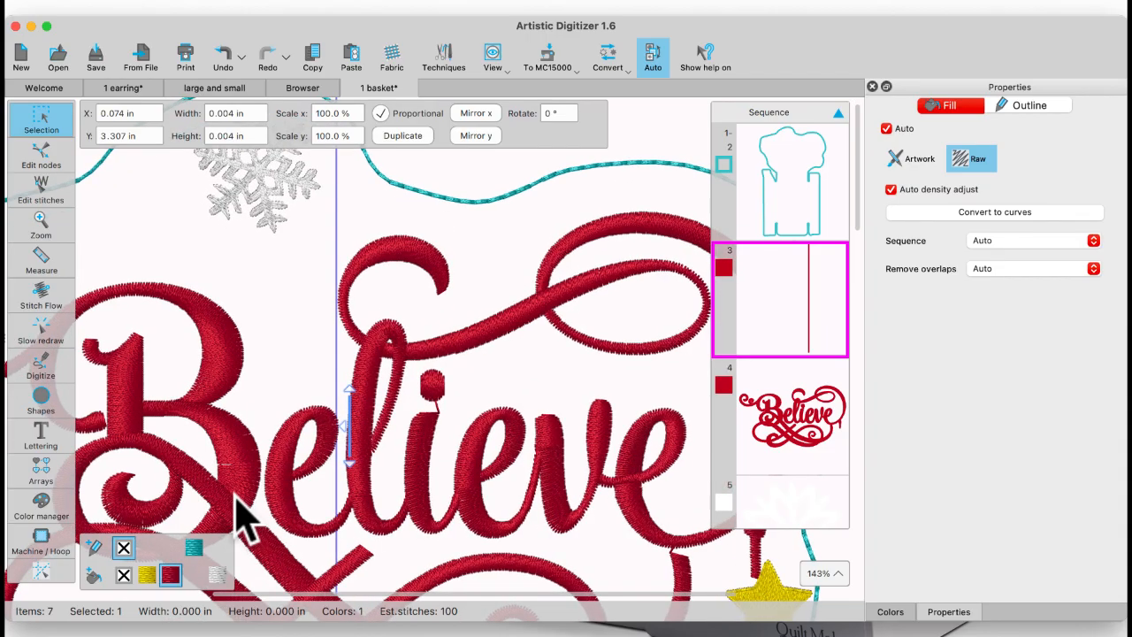
{"action": "scroll", "coordinate": [239, 500], "scroll_direction": "down", "scroll_amount": 3}
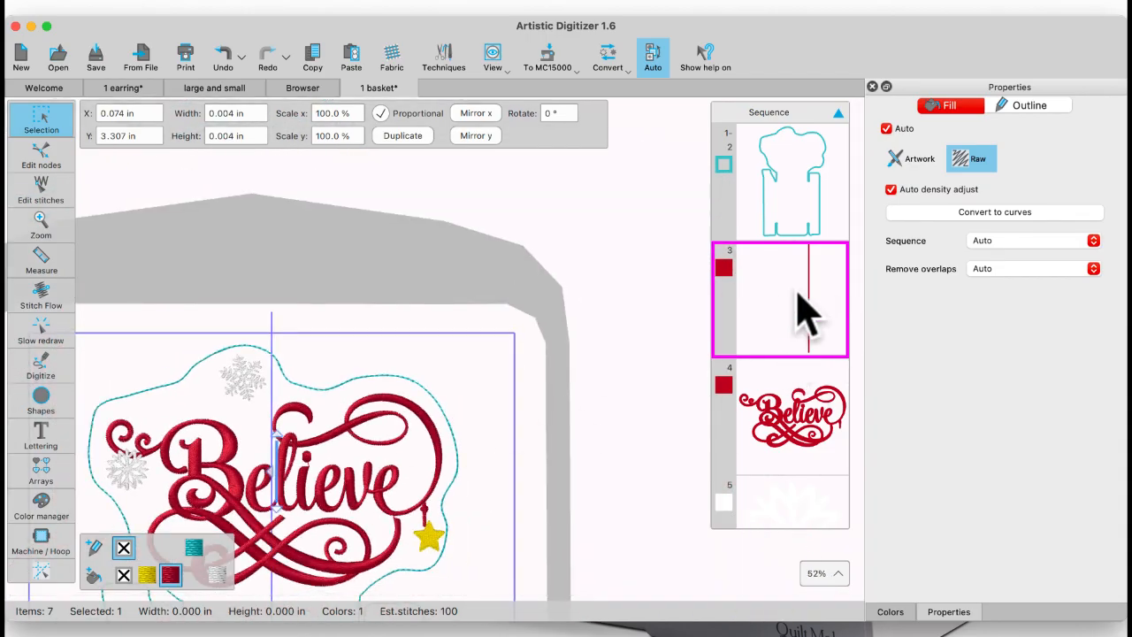
Step: Review the stitching order from the basket outlines through the Believe lettering and snowflakes to the star, and reselect the outlines
{"action": "left_click", "coordinate": [788, 166]}
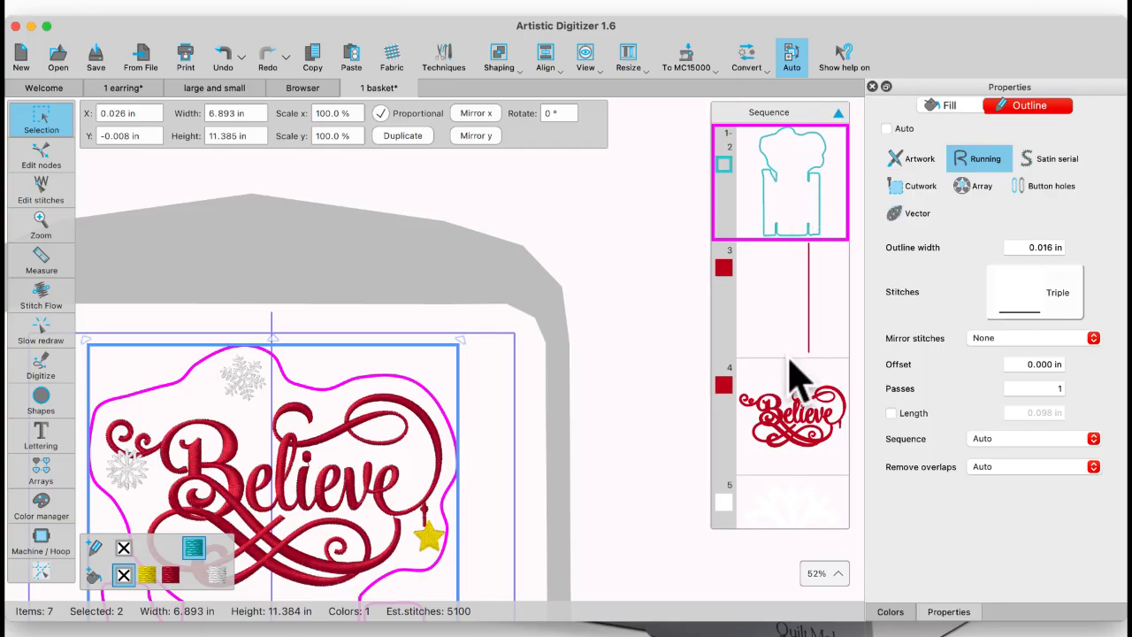
{"action": "left_click", "coordinate": [800, 416]}
{"action": "scroll", "coordinate": [800, 416], "scroll_direction": "down", "scroll_amount": 5}
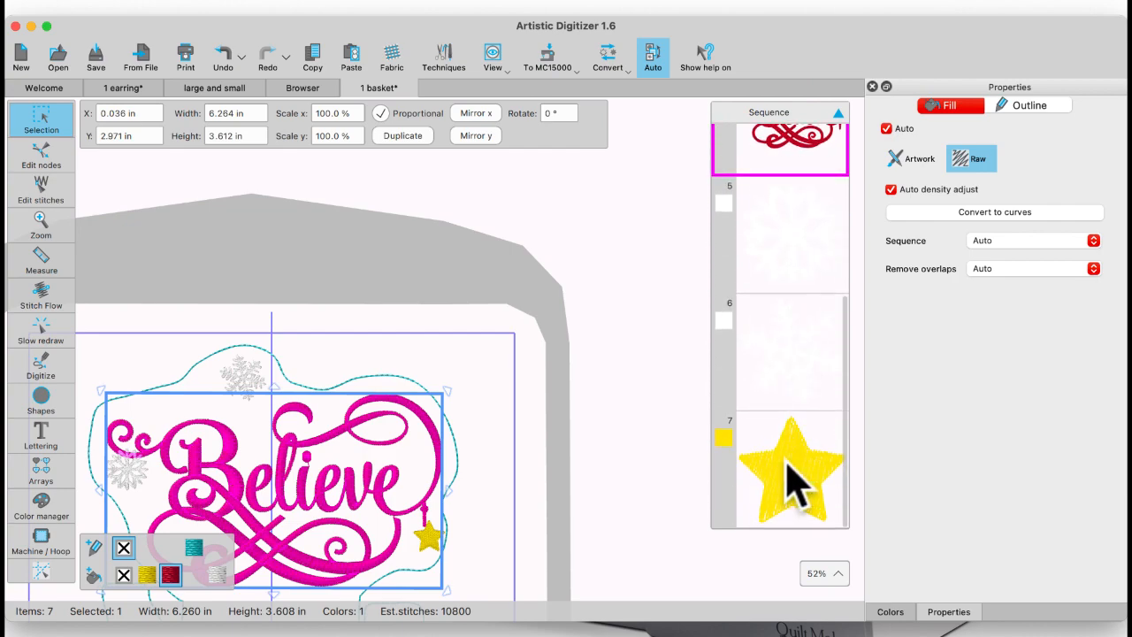
{"action": "scroll", "coordinate": [791, 424], "scroll_direction": "up", "scroll_amount": 5}
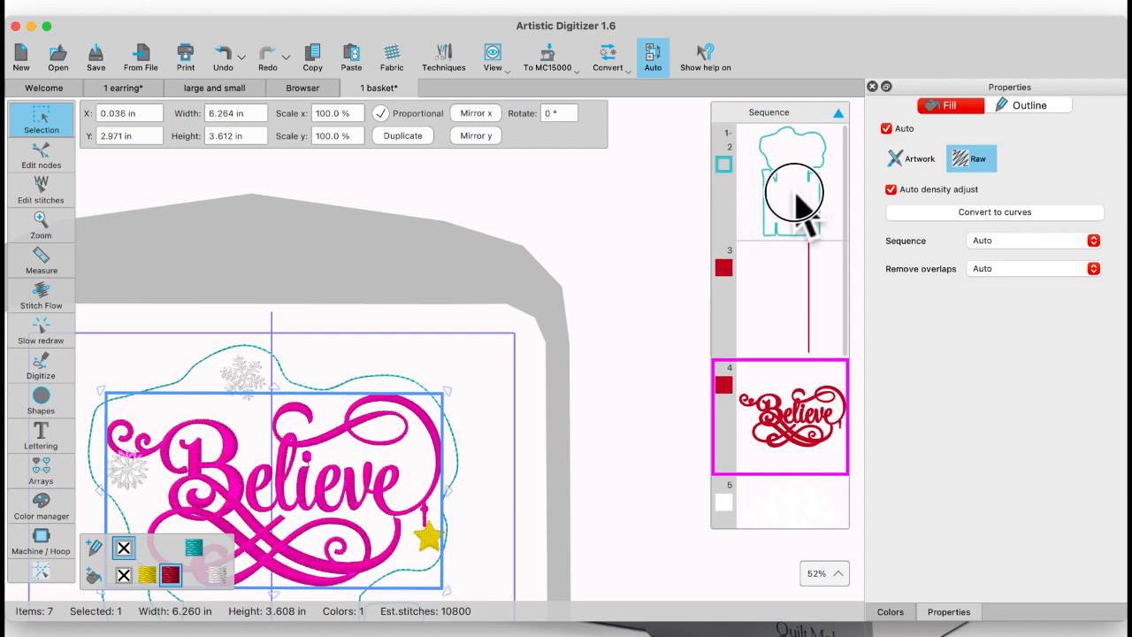
{"action": "left_click", "coordinate": [801, 209]}
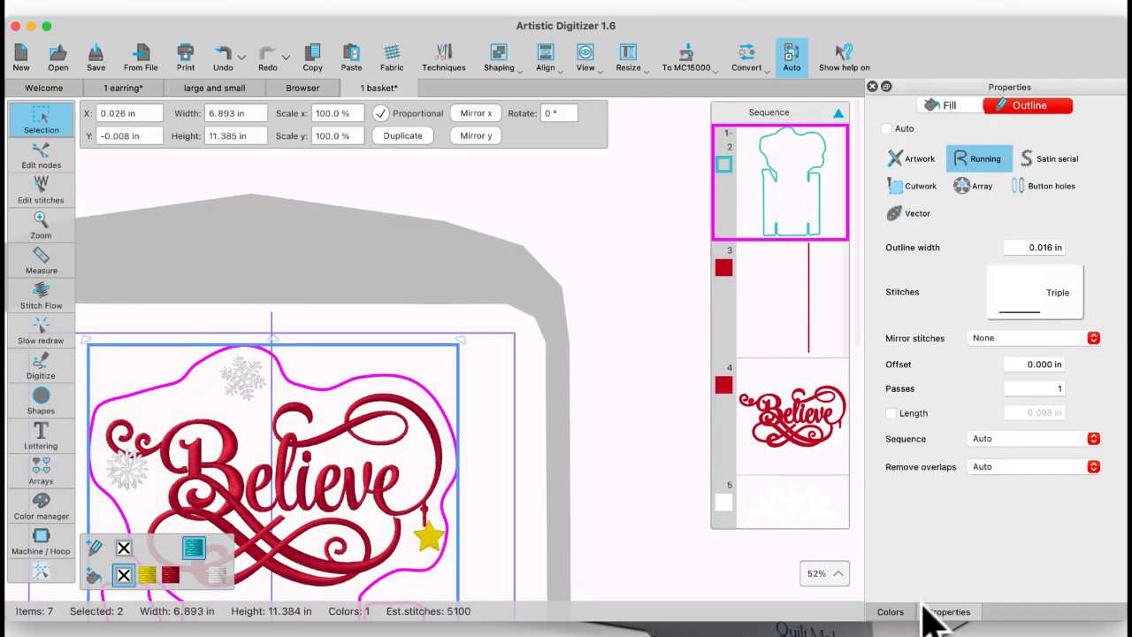
Step: Undo moving the basket outlines to the start of the sequence
{"action": "left_click", "coordinate": [223, 53]}
{"action": "left_click", "coordinate": [223, 53]}
{"action": "left_click", "coordinate": [224, 53]}
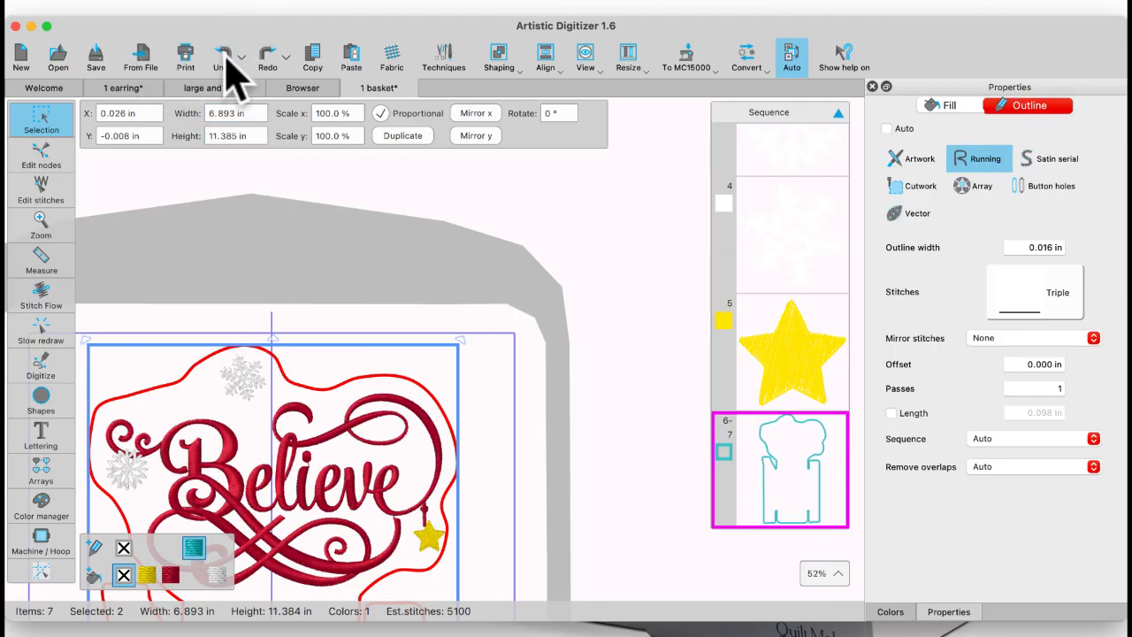
Step: Duplicate the two basket outlines with copy and paste and color the copies 206 Bright Green
{"action": "left_click", "coordinate": [676, 354]}
{"action": "left_click", "coordinate": [817, 491]}
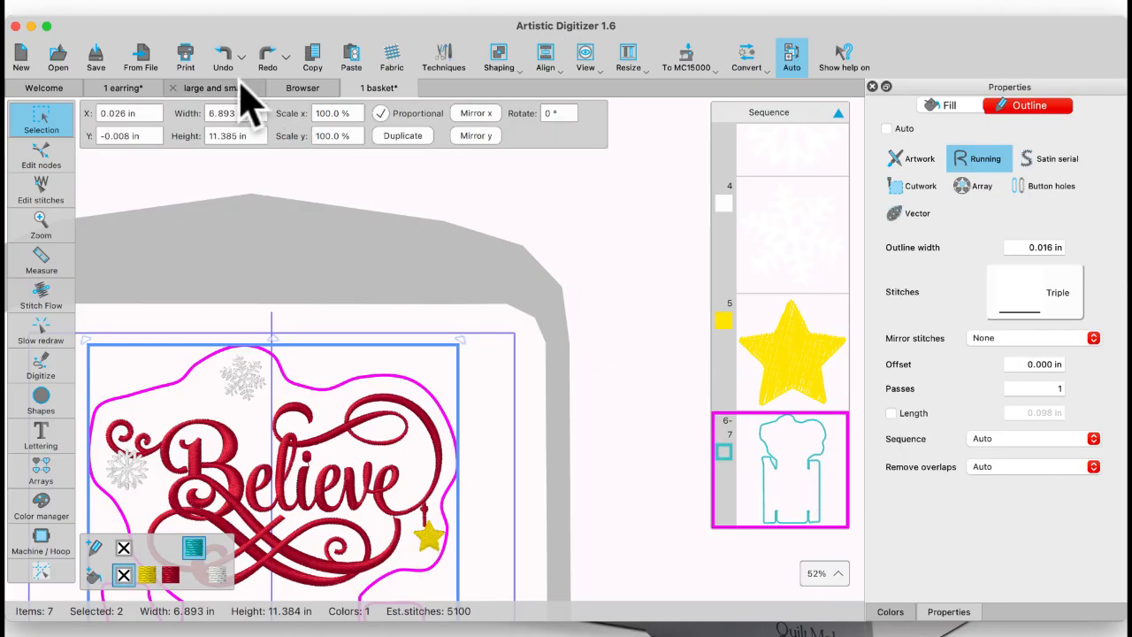
{"action": "left_click", "coordinate": [312, 54]}
{"action": "left_click", "coordinate": [351, 55]}
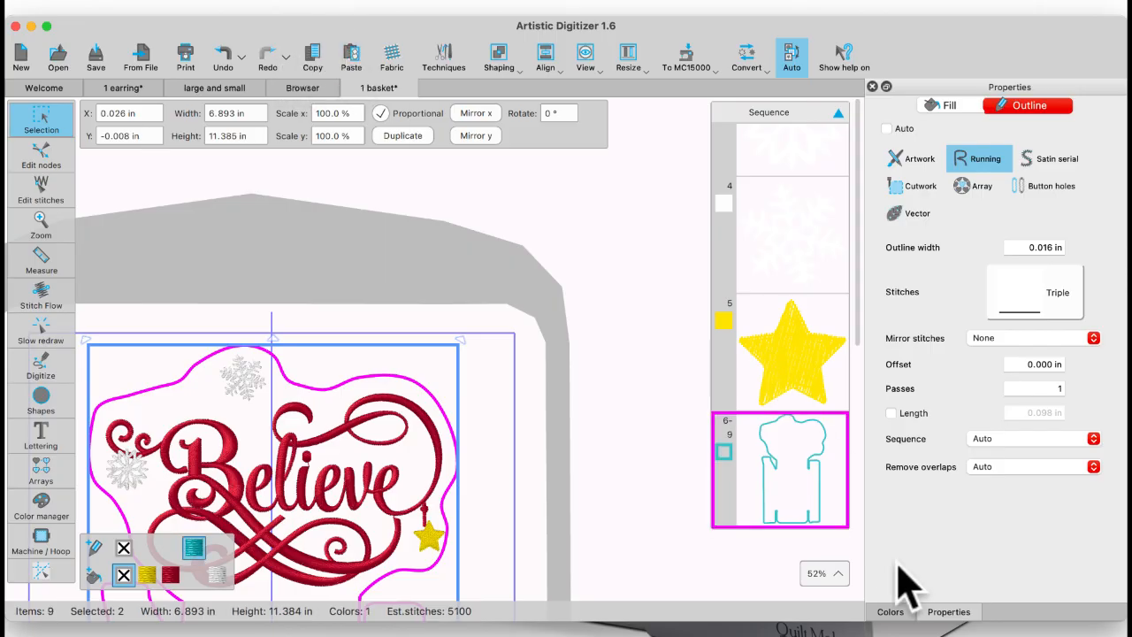
{"action": "left_click", "coordinate": [890, 611]}
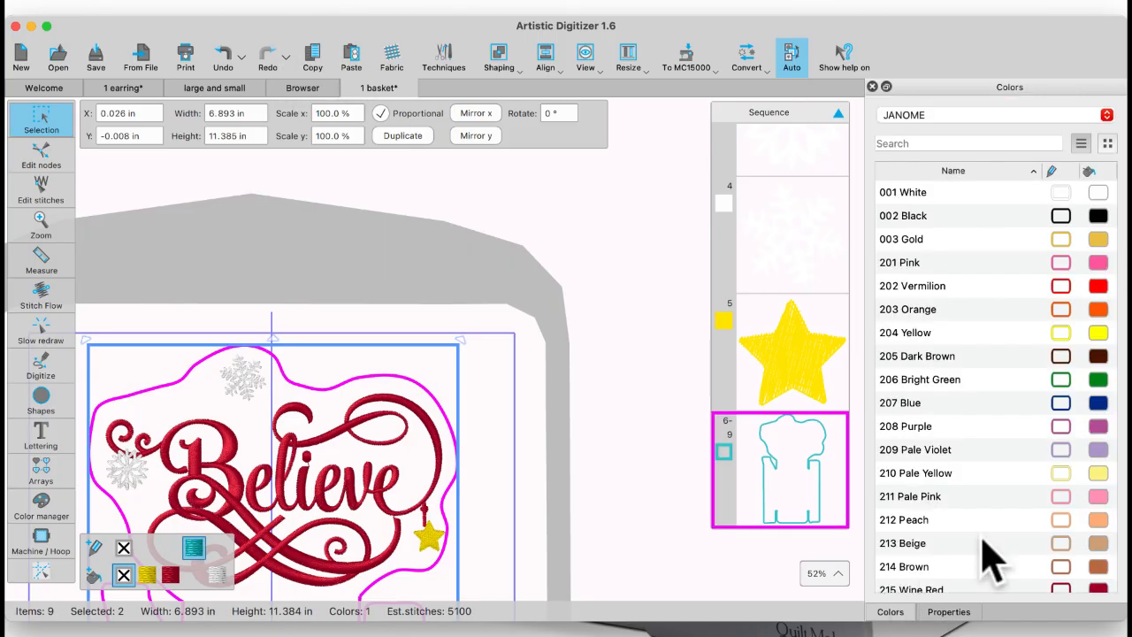
{"action": "left_click", "coordinate": [1061, 379]}
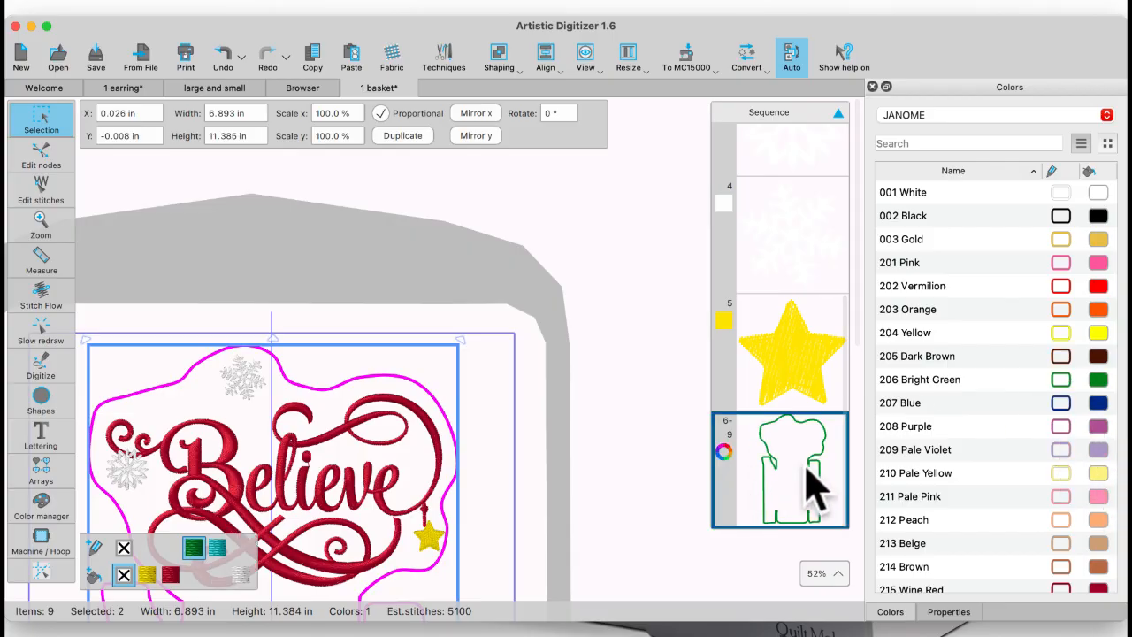
{"action": "mouse_move", "coordinate": [808, 480]}
{"action": "left_mouse_down"}
{"action": "mouse_move", "coordinate": [808, 323]}
{"action": "mouse_move", "coordinate": [828, 482]}
{"action": "left_mouse_up"}
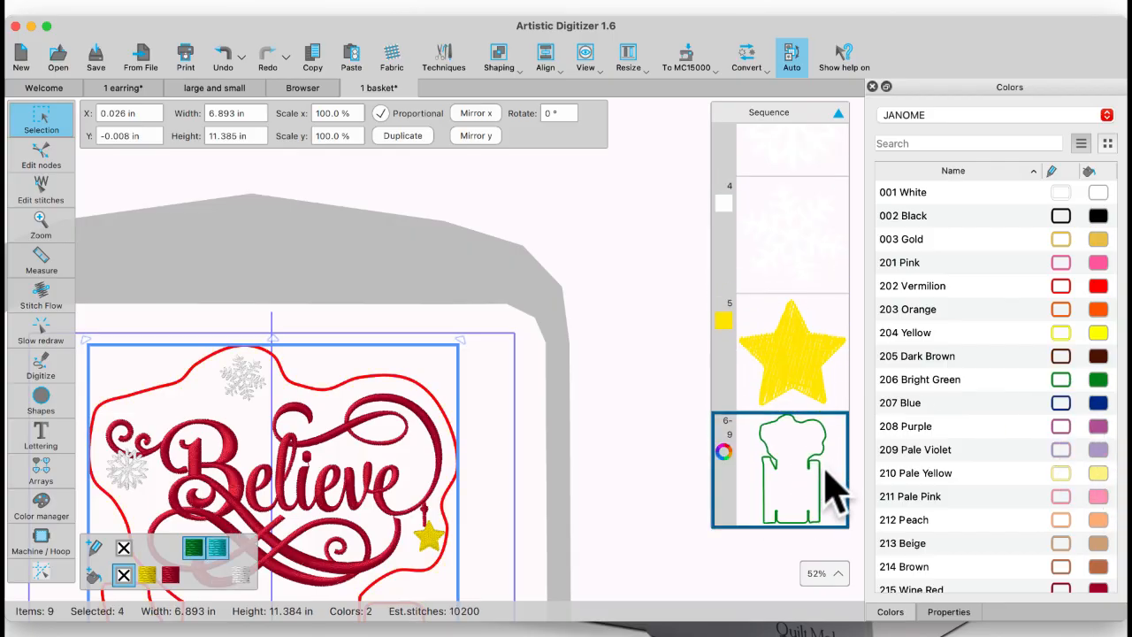
Step: Undo the green recoloring and the duplications until a single basket outline is left
{"action": "left_click", "coordinate": [223, 53]}
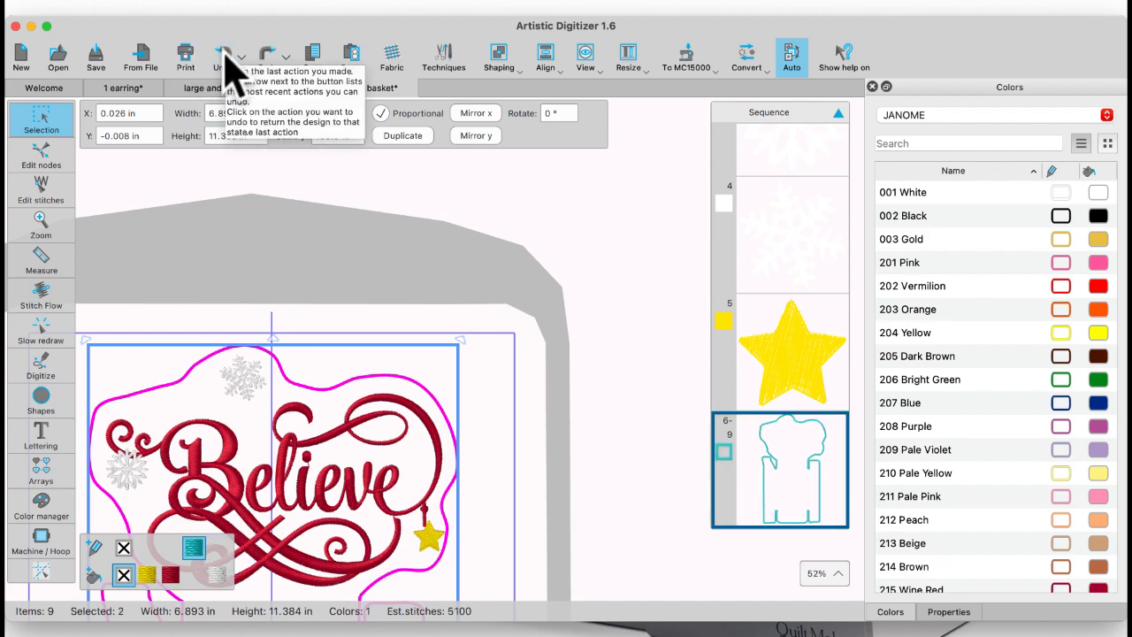
{"action": "left_click", "coordinate": [223, 55]}
{"action": "left_click", "coordinate": [224, 53]}
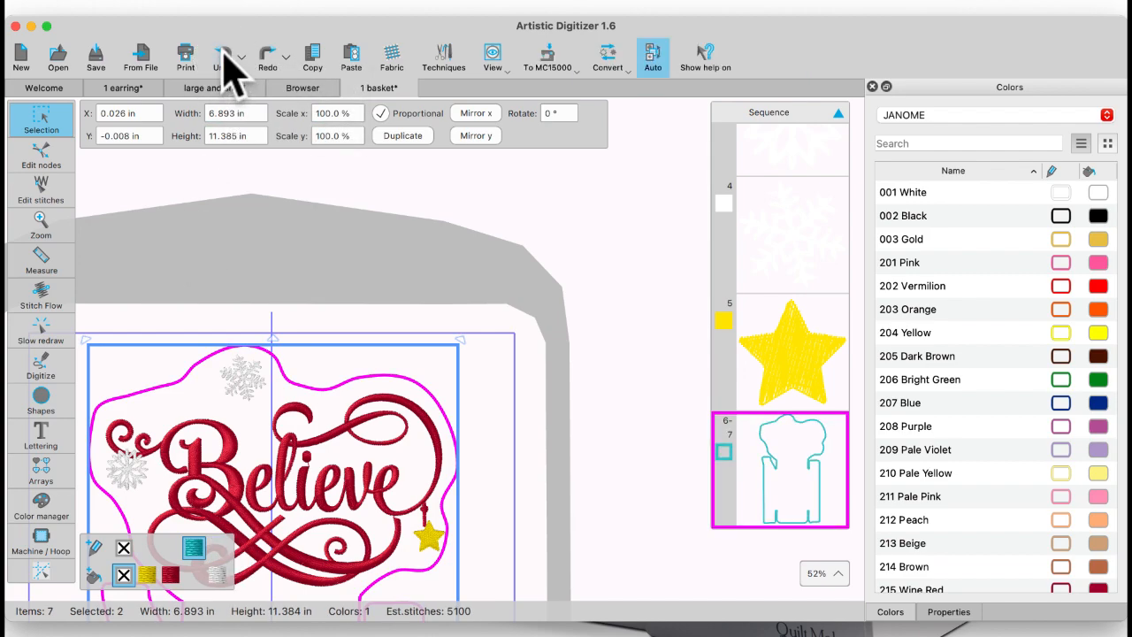
Step: Set the basket outline's running stitch pattern to None
{"action": "left_click", "coordinate": [937, 614]}
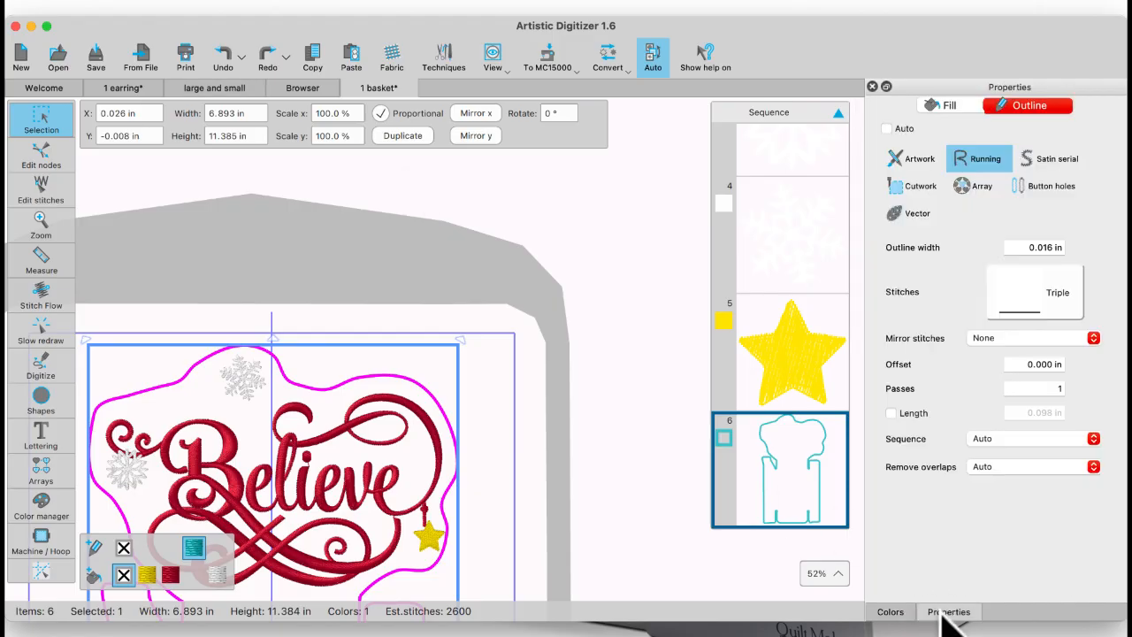
{"action": "left_click", "coordinate": [1025, 287]}
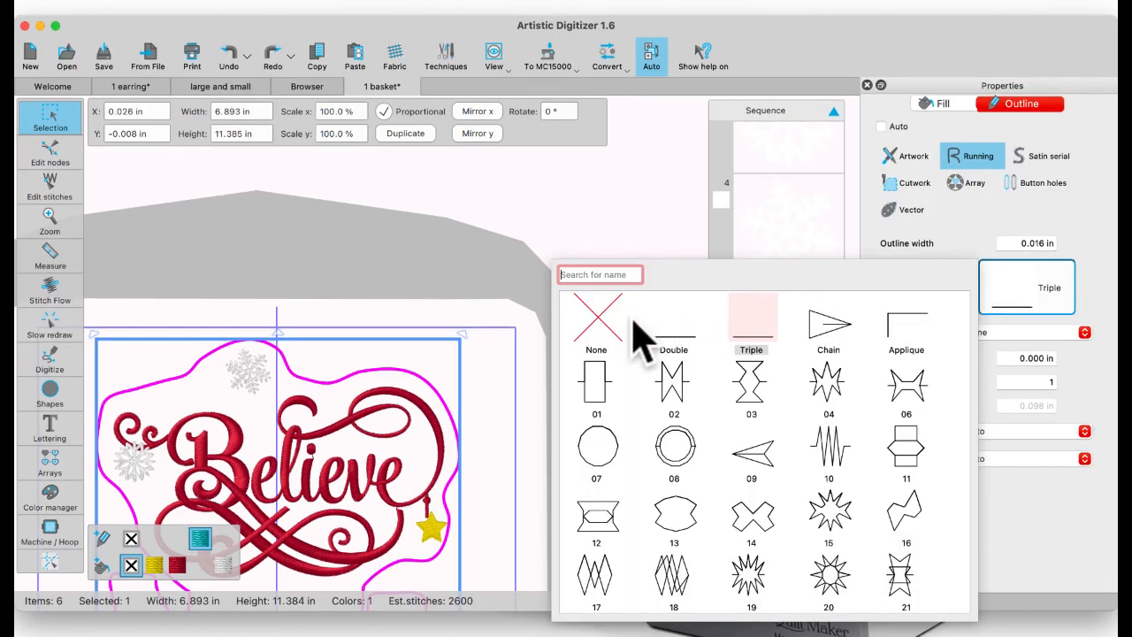
{"action": "left_click", "coordinate": [588, 323]}
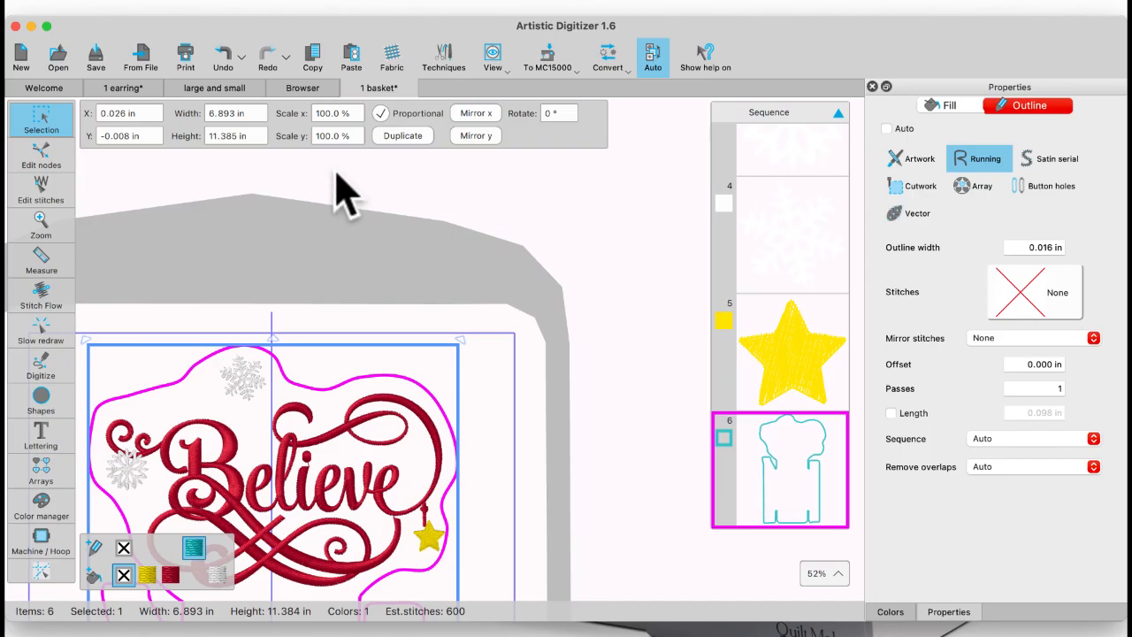
Step: Duplicate the basket outline with copy and paste and set the copy's outline color to 206 Bright Green
{"action": "left_click", "coordinate": [349, 60]}
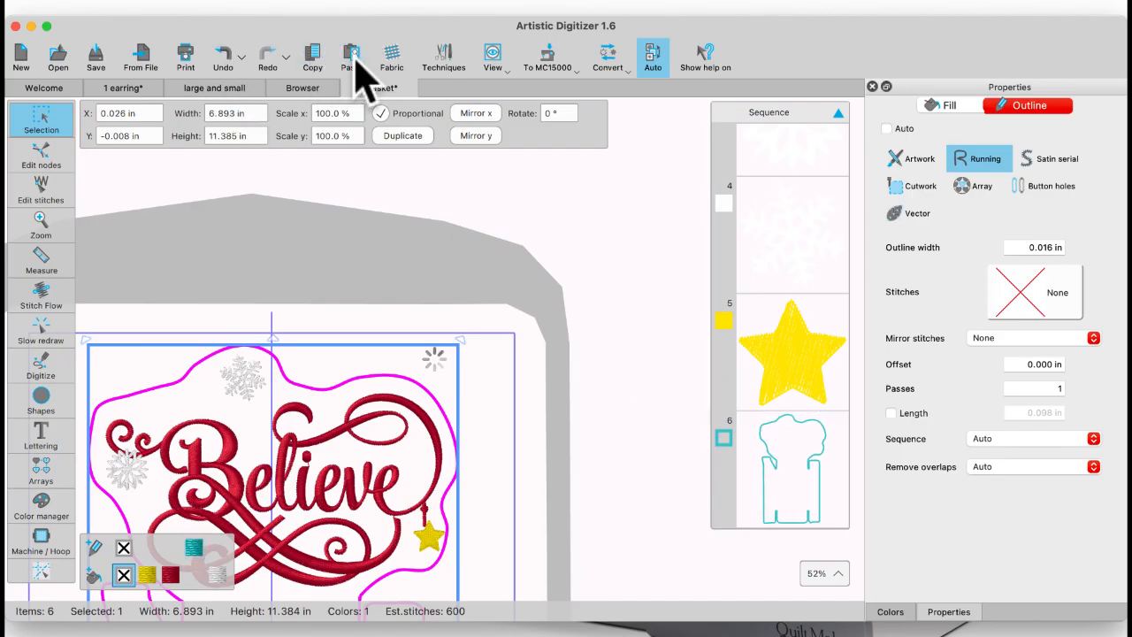
{"action": "left_click", "coordinate": [891, 612]}
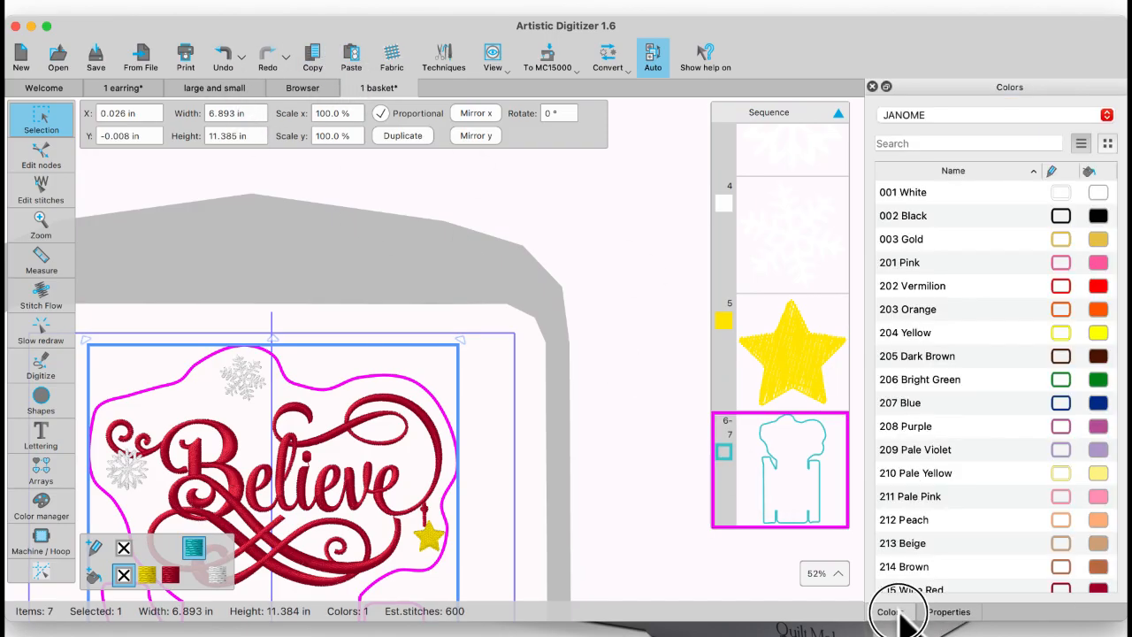
{"action": "left_click", "coordinate": [1061, 379]}
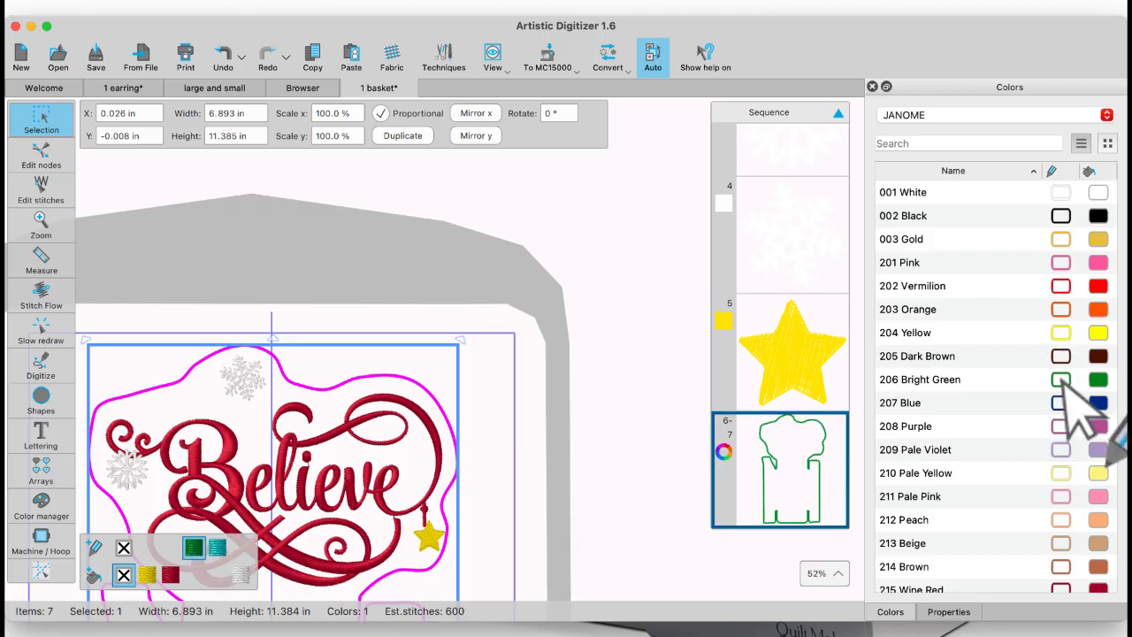
Step: Select the teal and green basket outlines and group them
{"action": "left_click", "coordinate": [832, 465]}
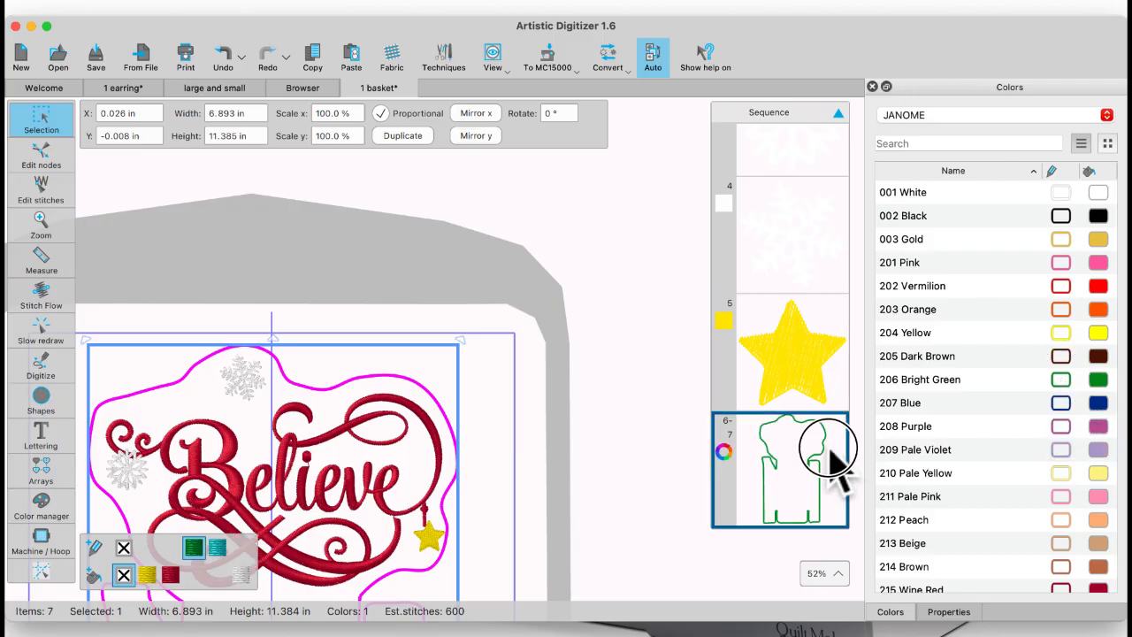
{"action": "right_click", "coordinate": [390, 365]}
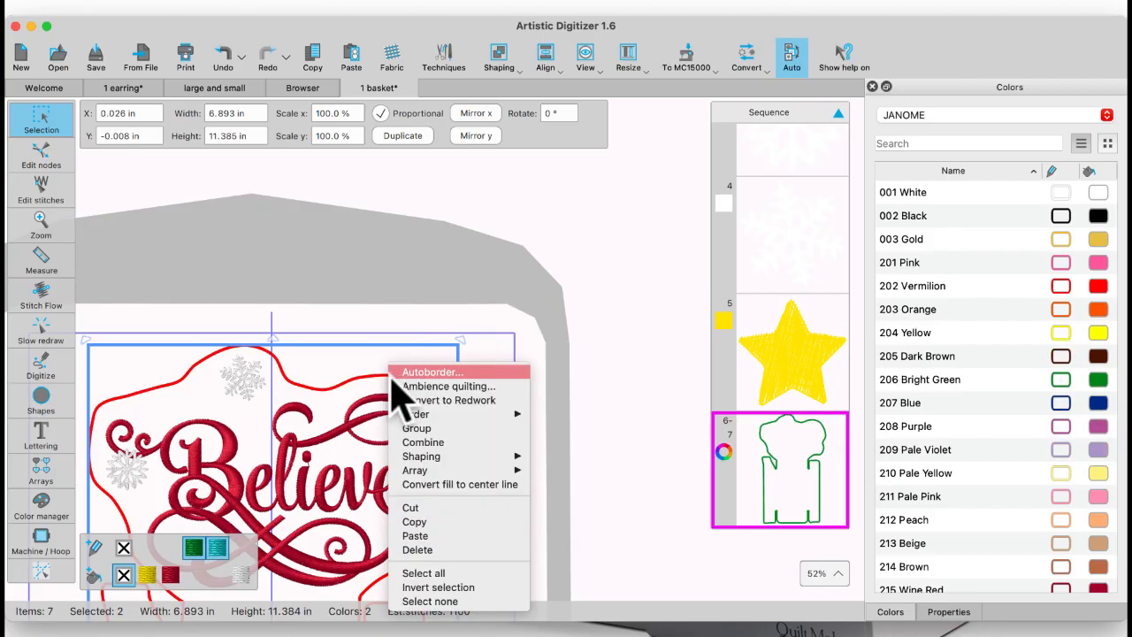
{"action": "mouse_move", "coordinate": [402, 415]}
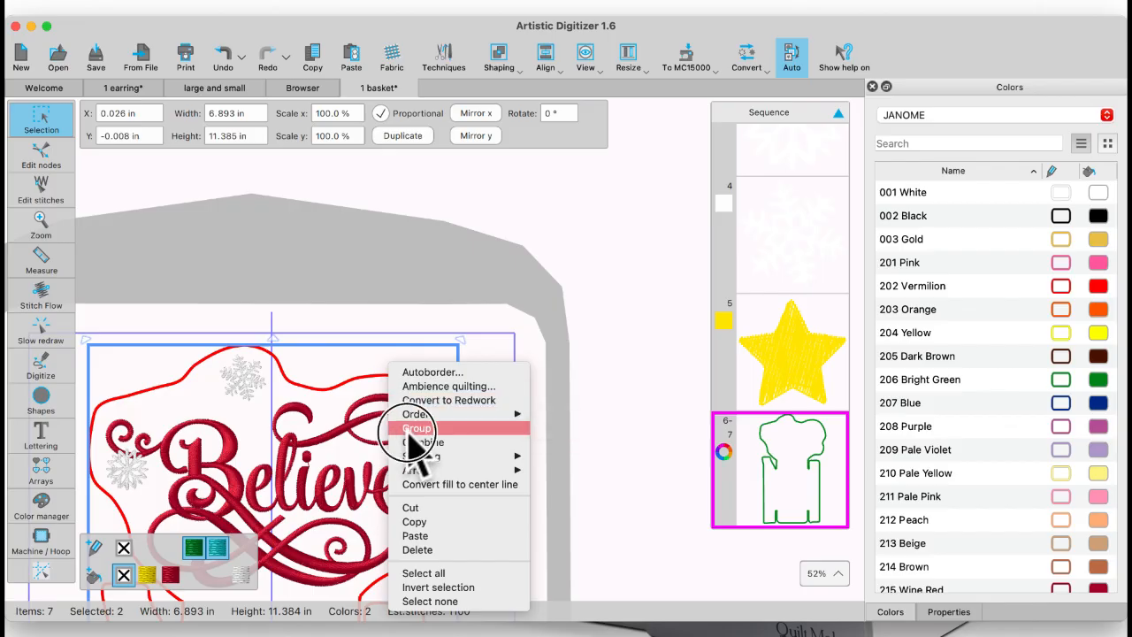
{"action": "left_click", "coordinate": [414, 428]}
{"action": "left_click", "coordinate": [369, 367]}
Step: Select the grouped basket outlines and ungroup them
{"action": "right_click", "coordinate": [368, 360]}
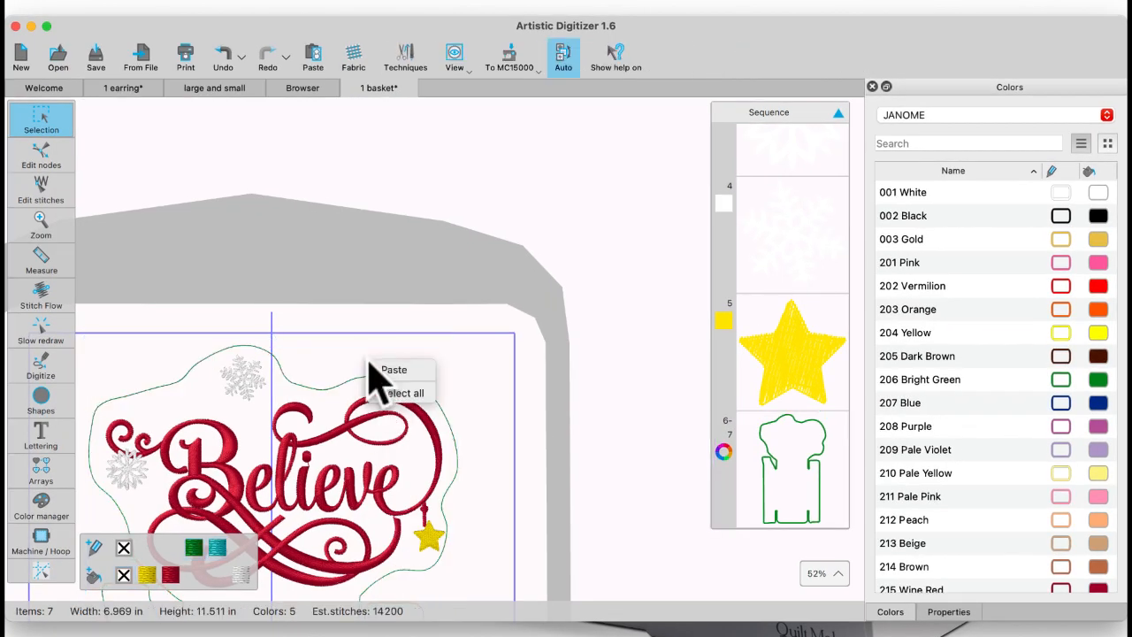
{"action": "left_click", "coordinate": [444, 360]}
{"action": "left_click", "coordinate": [369, 376]}
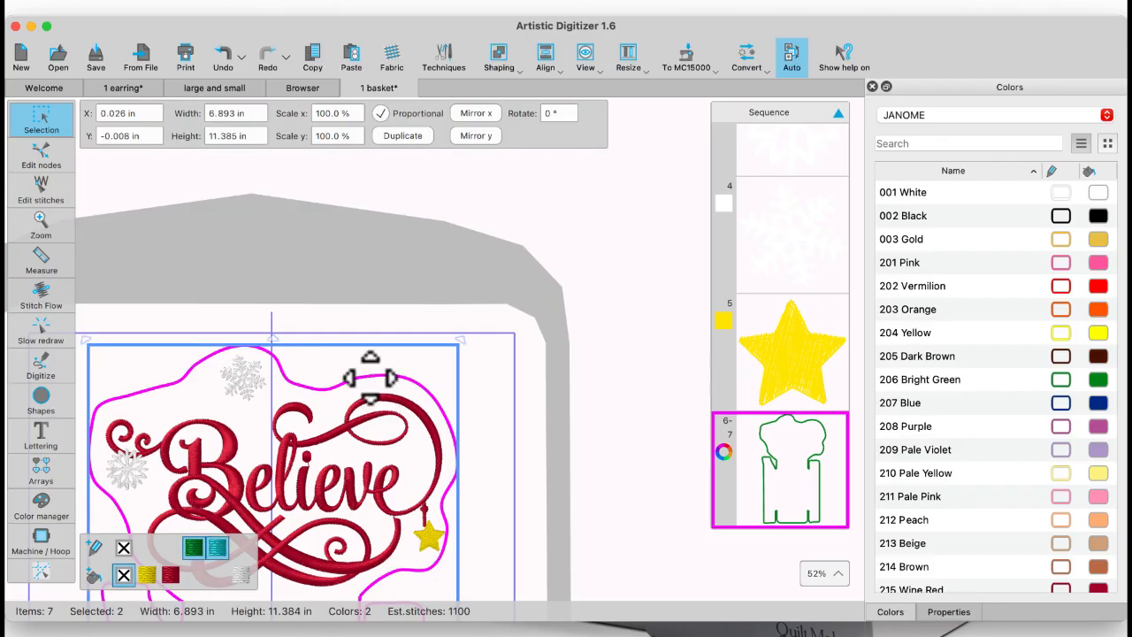
{"action": "right_click", "coordinate": [368, 373]}
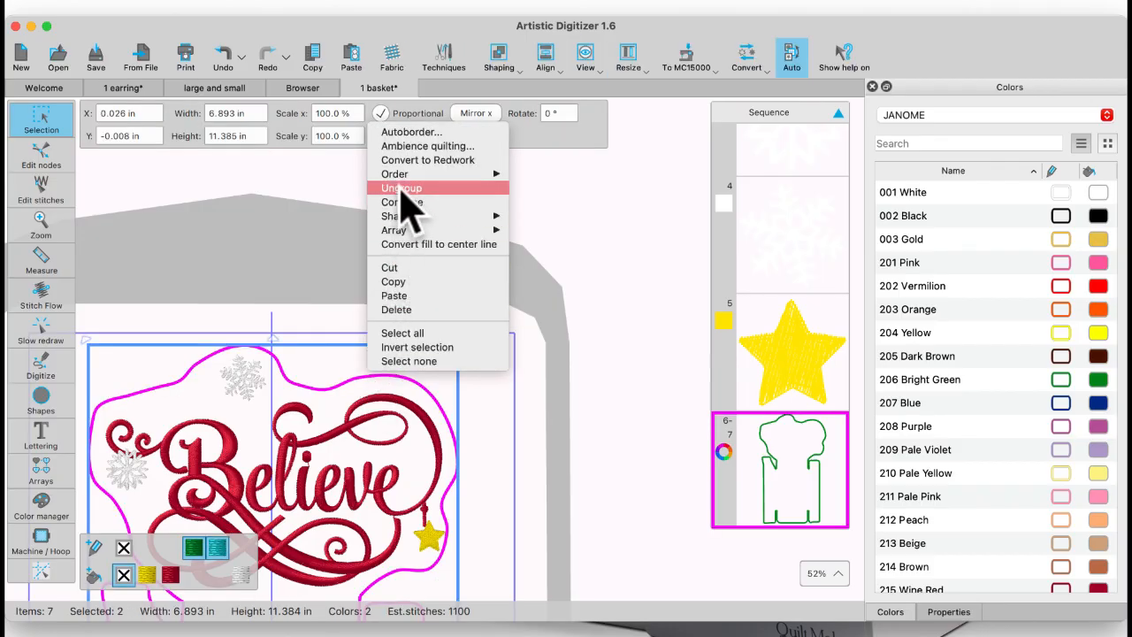
{"action": "left_click", "coordinate": [401, 189]}
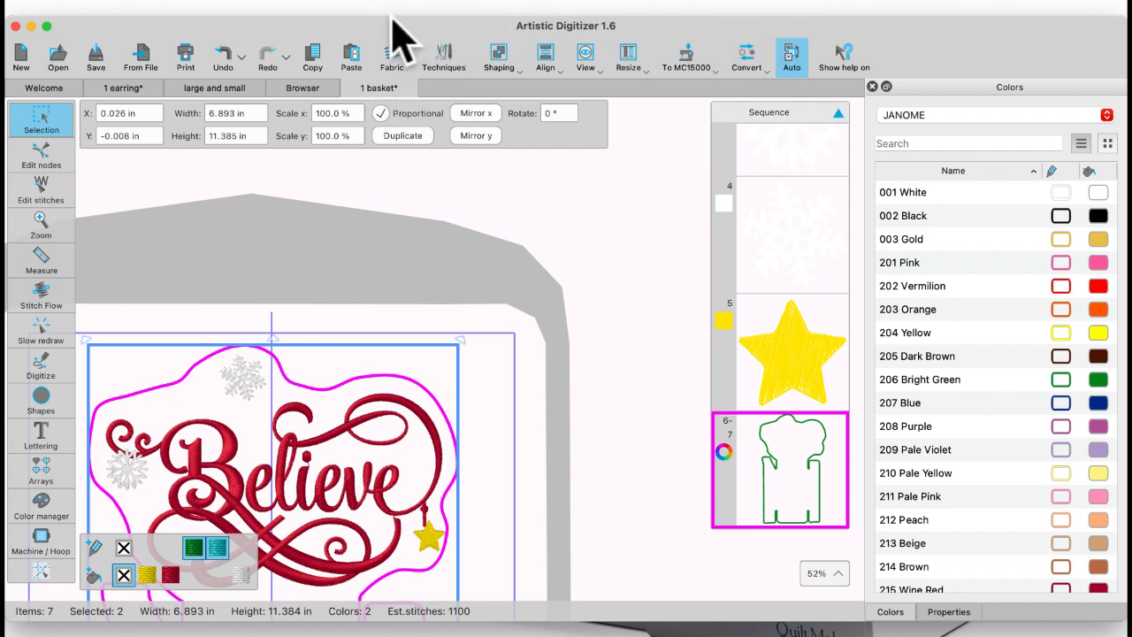
Step: Create a Running Autoborder to the outside at 0.000 in distance from both basket outlines and color it 203 Orange
{"action": "left_click", "coordinate": [750, 54]}
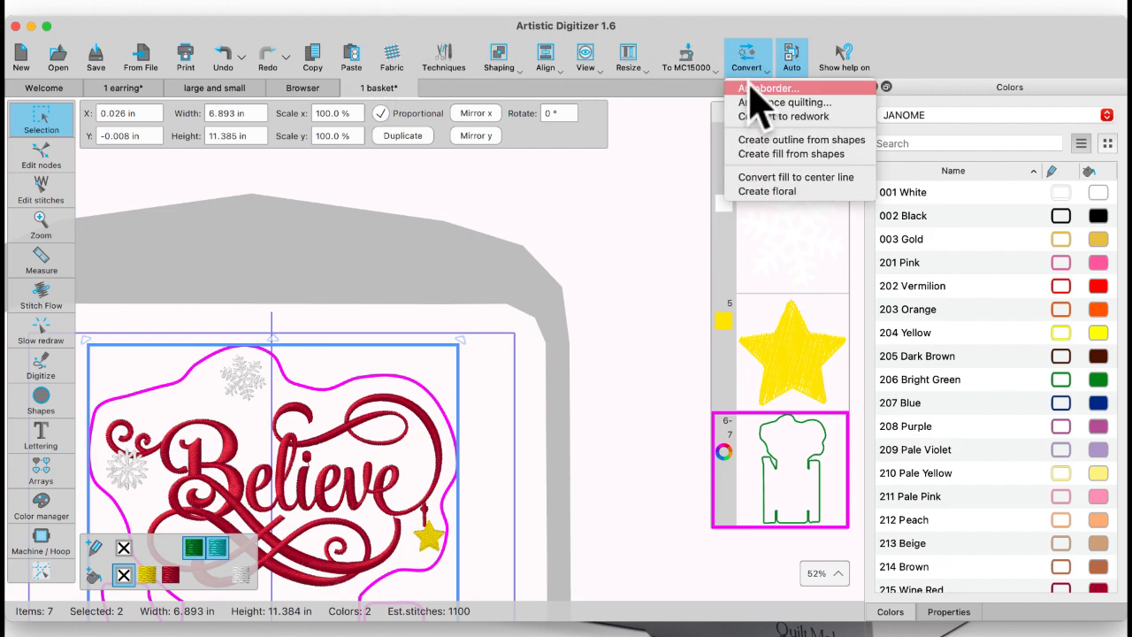
{"action": "left_click", "coordinate": [751, 86]}
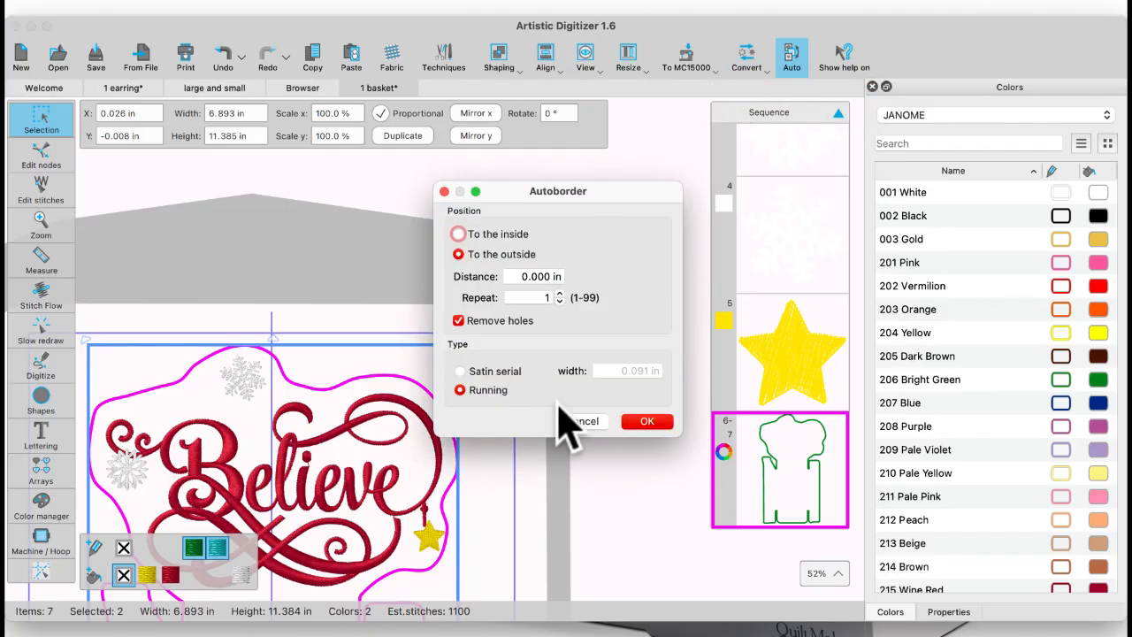
{"action": "left_click", "coordinate": [648, 421]}
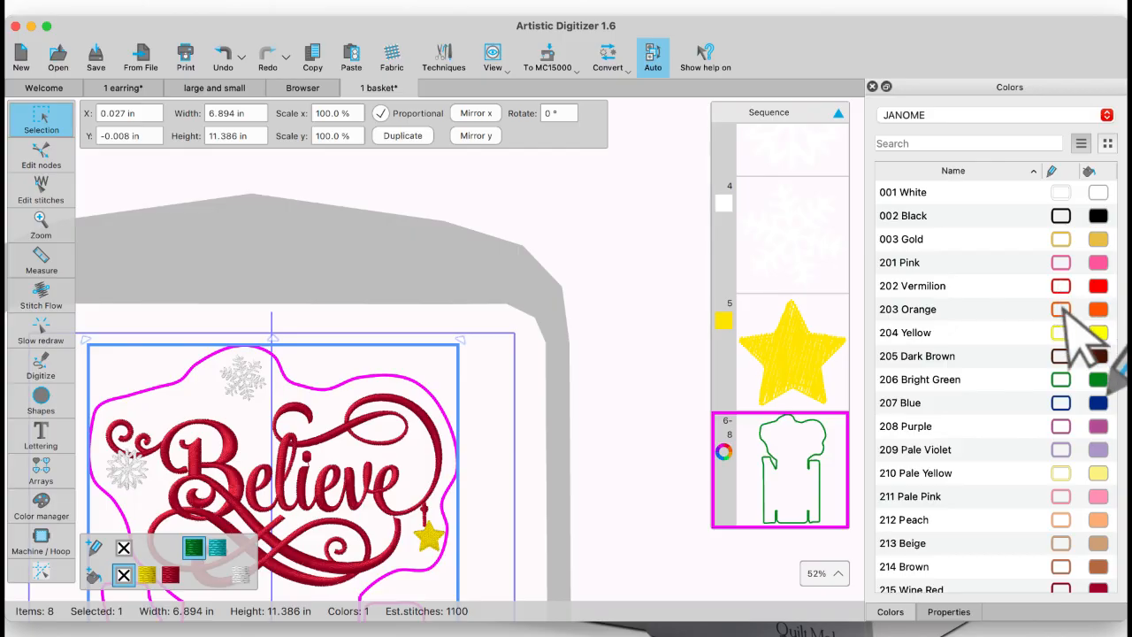
{"action": "left_click", "coordinate": [1062, 310]}
Step: Select all three basket outlines in the sequence and view the whole design in the hoop
{"action": "mouse_move", "coordinate": [795, 463]}
{"action": "left_mouse_down"}
{"action": "mouse_move", "coordinate": [800, 157]}
{"action": "mouse_move", "coordinate": [813, 298]}
{"action": "mouse_move", "coordinate": [803, 485]}
{"action": "mouse_move", "coordinate": [796, 478]}
{"action": "left_mouse_up"}
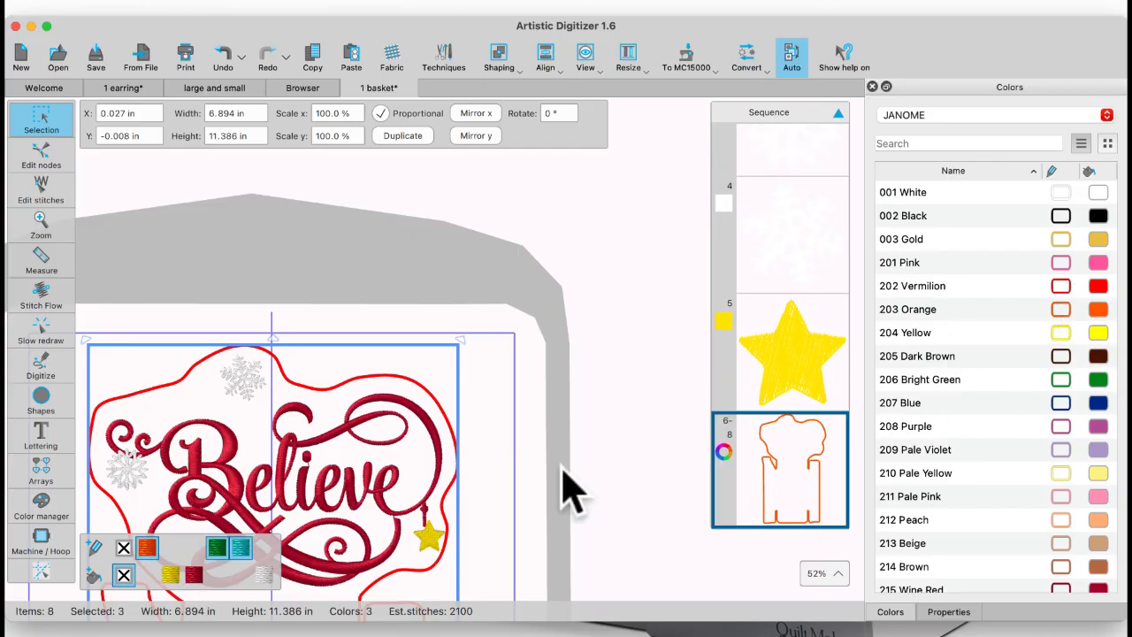
{"action": "scroll", "coordinate": [428, 440], "scroll_direction": "down", "scroll_amount": 5}
{"action": "scroll", "coordinate": [406, 487], "scroll_direction": "down", "scroll_amount": 3}
{"action": "scroll", "coordinate": [406, 487], "scroll_direction": "left", "scroll_amount": 2}
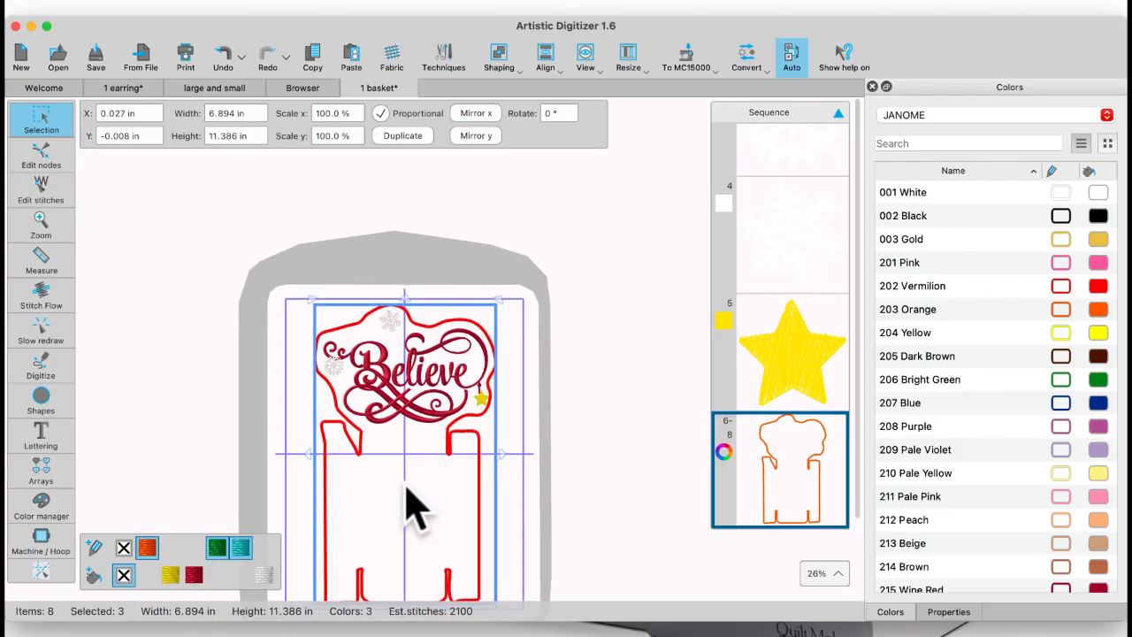
{"action": "scroll", "coordinate": [406, 504], "scroll_direction": "up", "scroll_amount": 1}
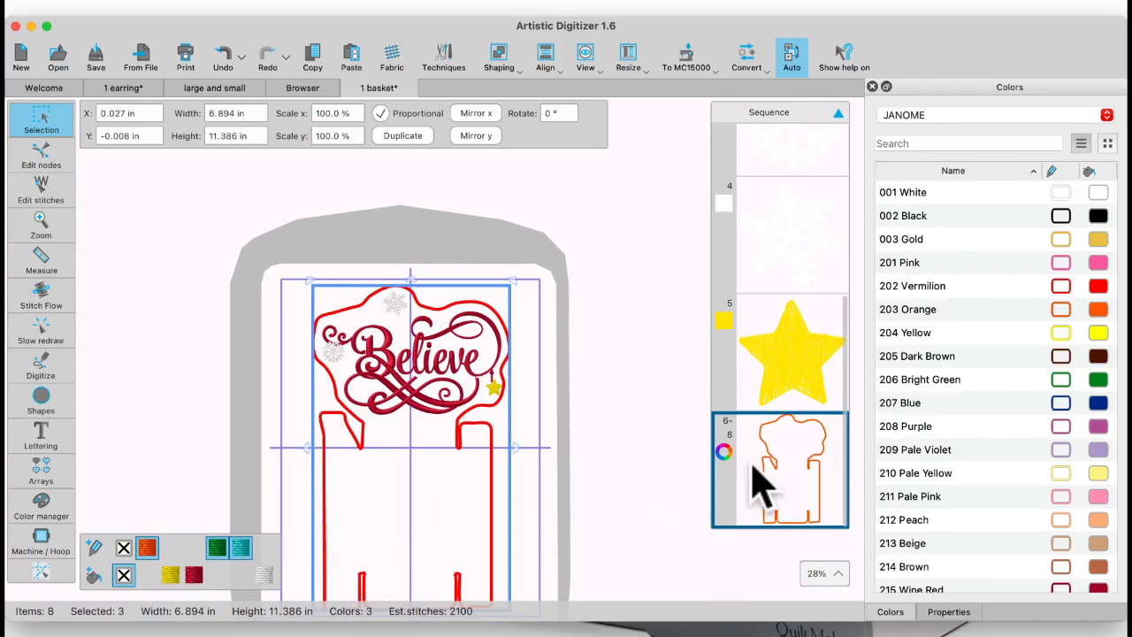
Step: Review the basket design's stitch sequence and open the recent design Believe/Mc550e.Draw
{"action": "scroll", "coordinate": [791, 252], "scroll_direction": "up", "scroll_amount": 8}
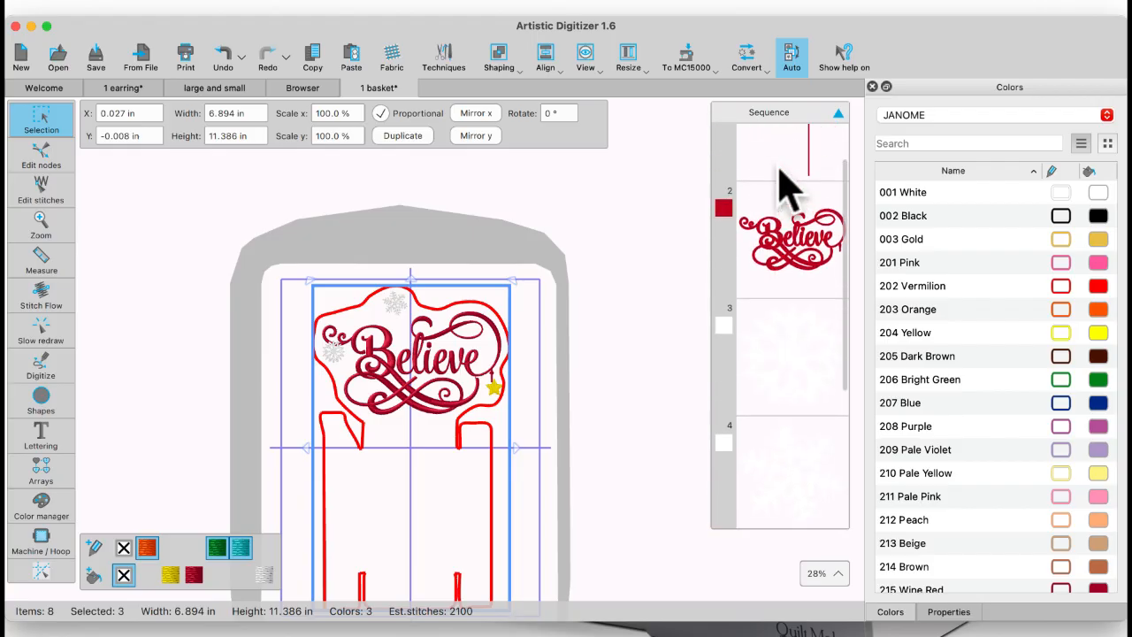
{"action": "scroll", "coordinate": [790, 188], "scroll_direction": "down", "scroll_amount": 1}
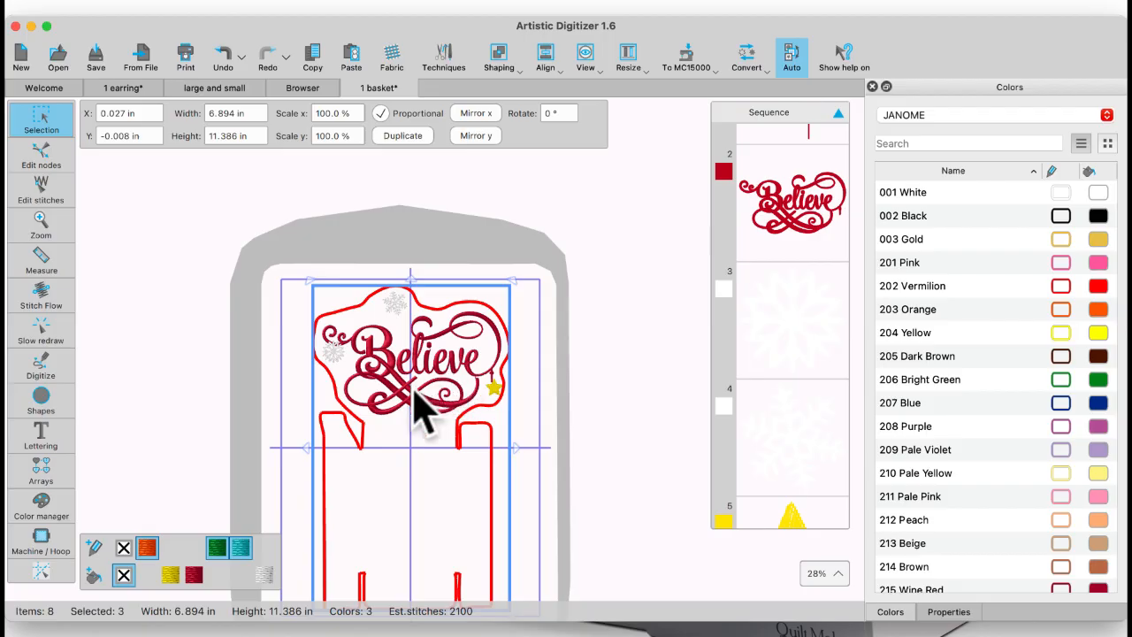
{"action": "scroll", "coordinate": [417, 409], "scroll_direction": "down", "scroll_amount": 5}
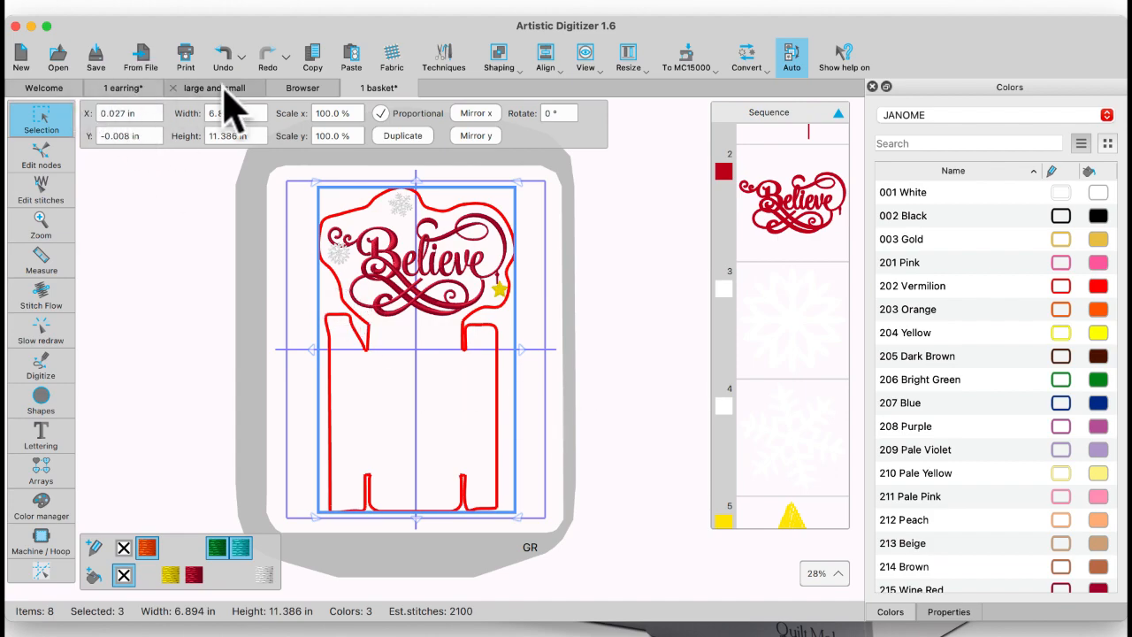
{"action": "left_click", "coordinate": [51, 88]}
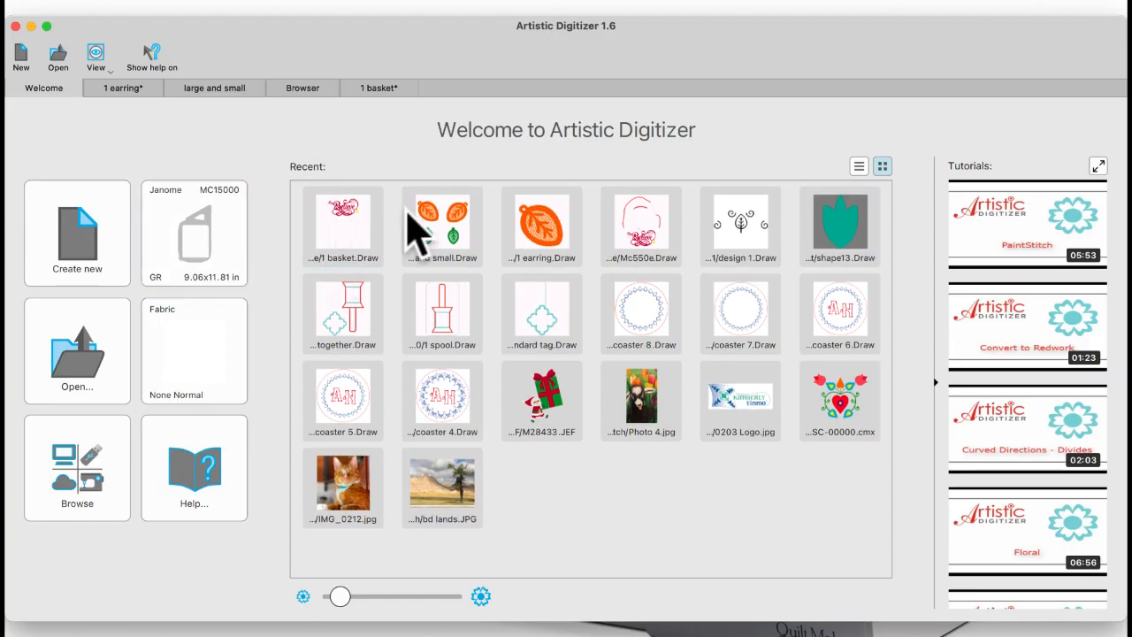
{"action": "left_click", "coordinate": [653, 226]}
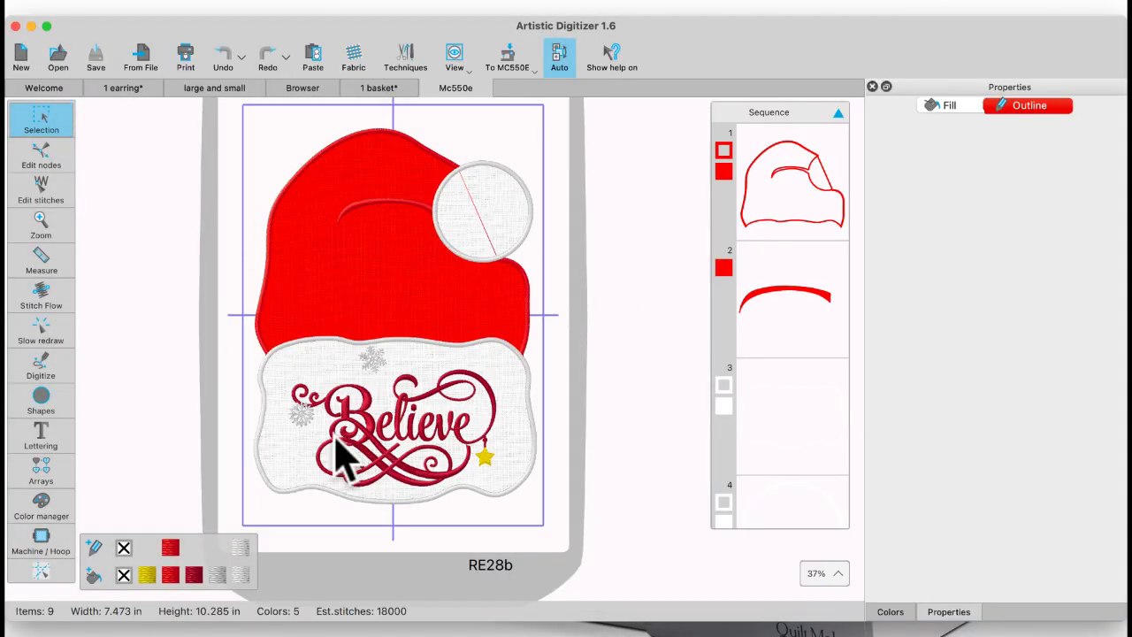
Step: Browse to the Believe folder on the NO NAME drive and open the basket design 550ebas.jpx
{"action": "left_click", "coordinate": [49, 88]}
{"action": "left_click", "coordinate": [88, 462]}
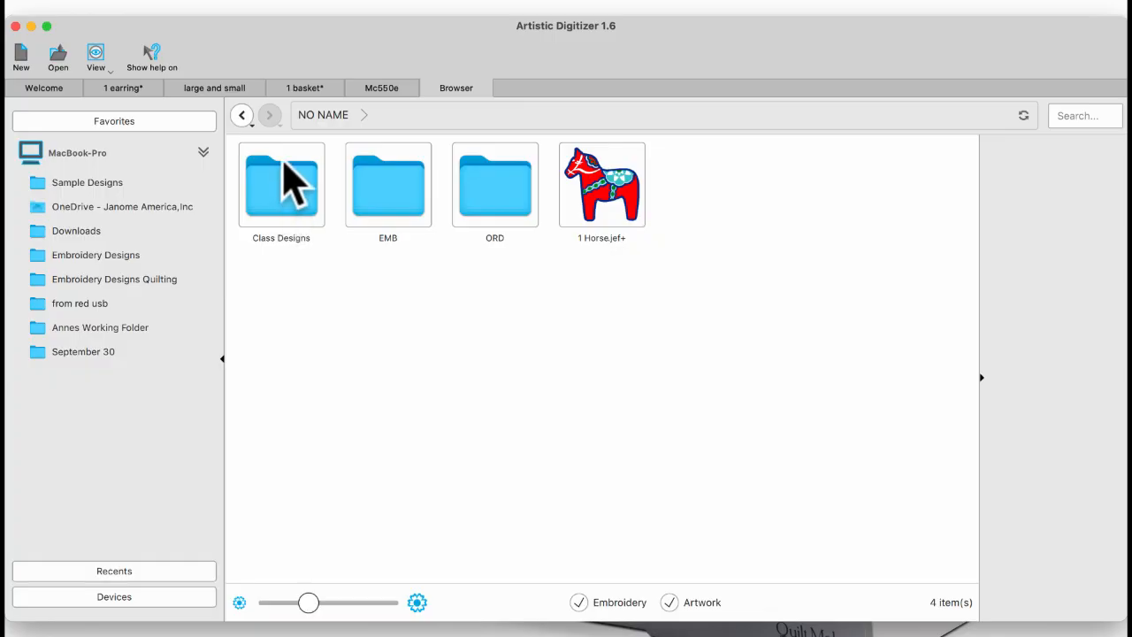
{"action": "left_click", "coordinate": [242, 115]}
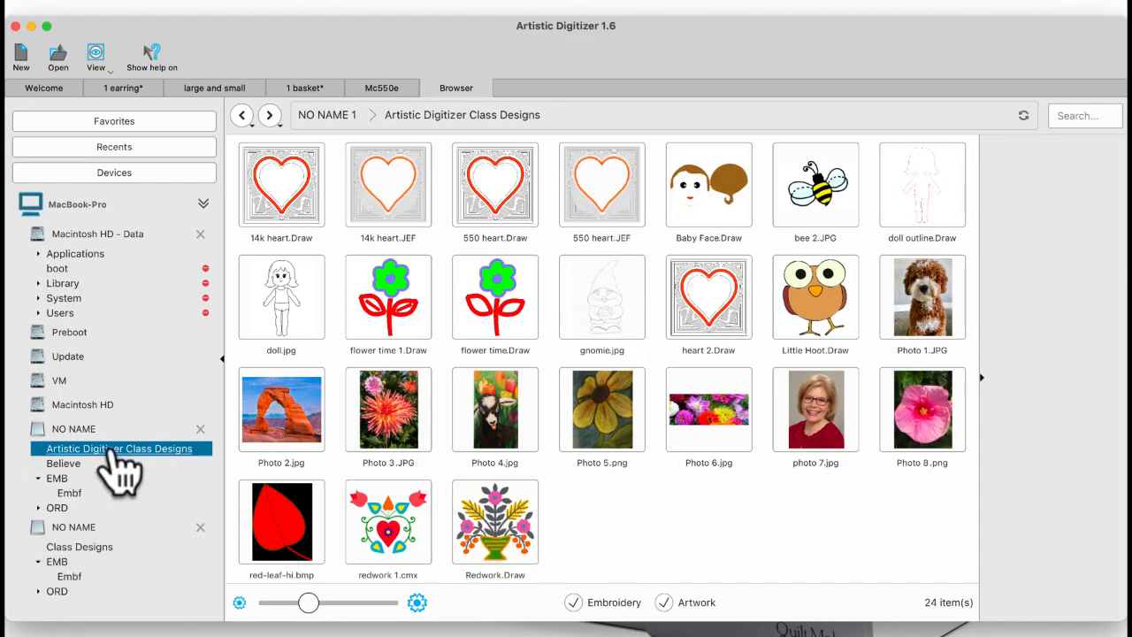
{"action": "left_click", "coordinate": [64, 464]}
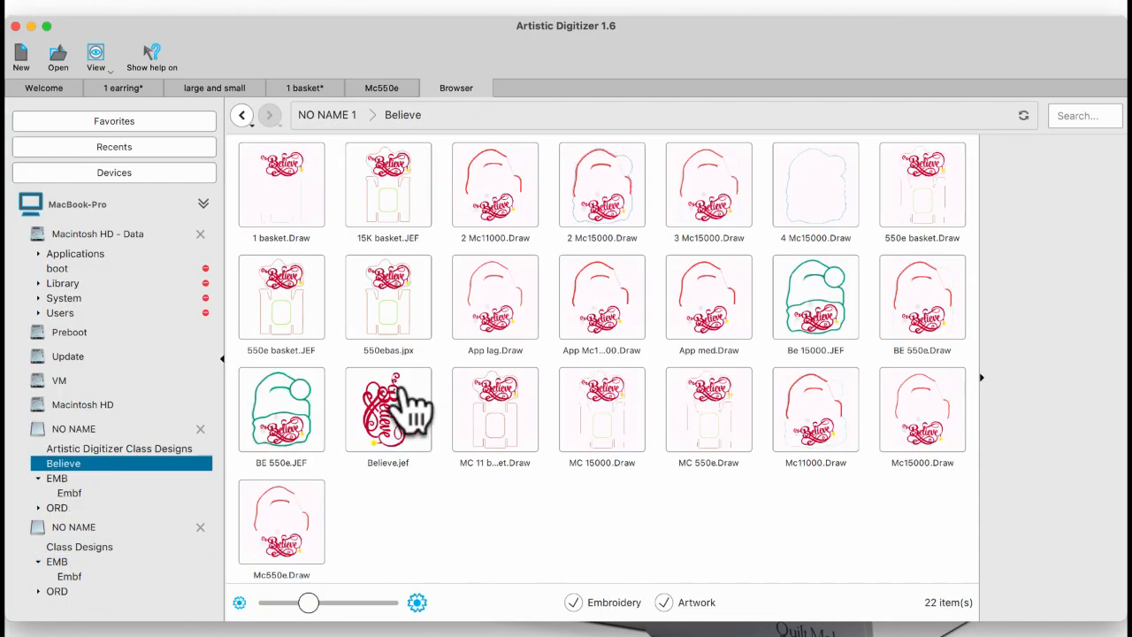
{"action": "left_click", "coordinate": [403, 309]}
{"action": "double_click", "coordinate": [402, 309]}
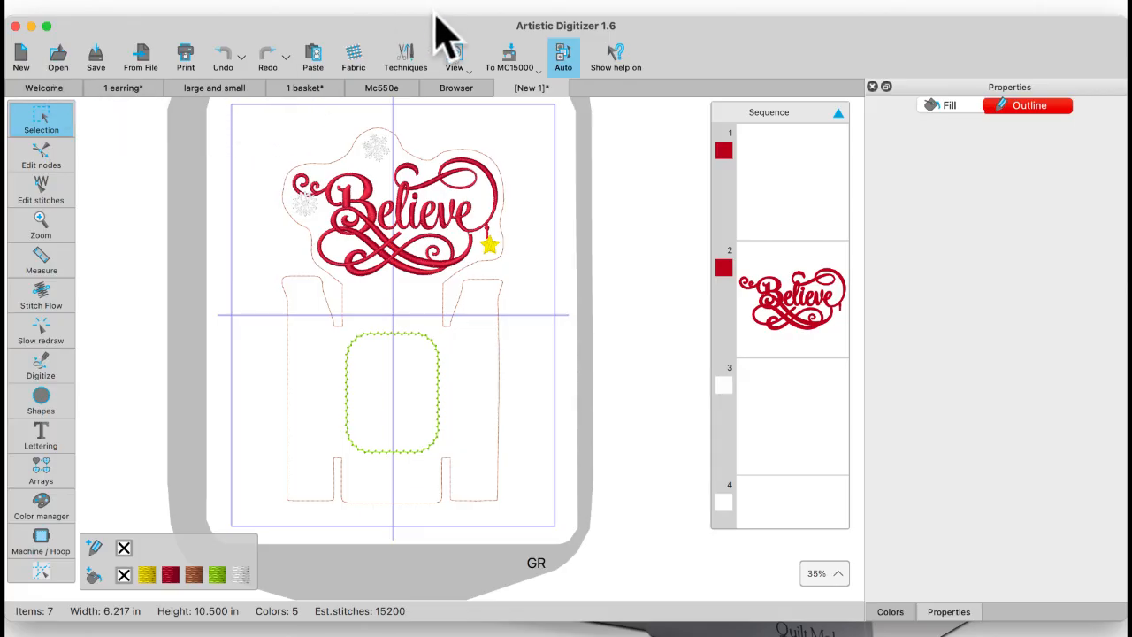
Step: Open the design 550e basket.Draw from the Believe folder
{"action": "left_click", "coordinate": [458, 88]}
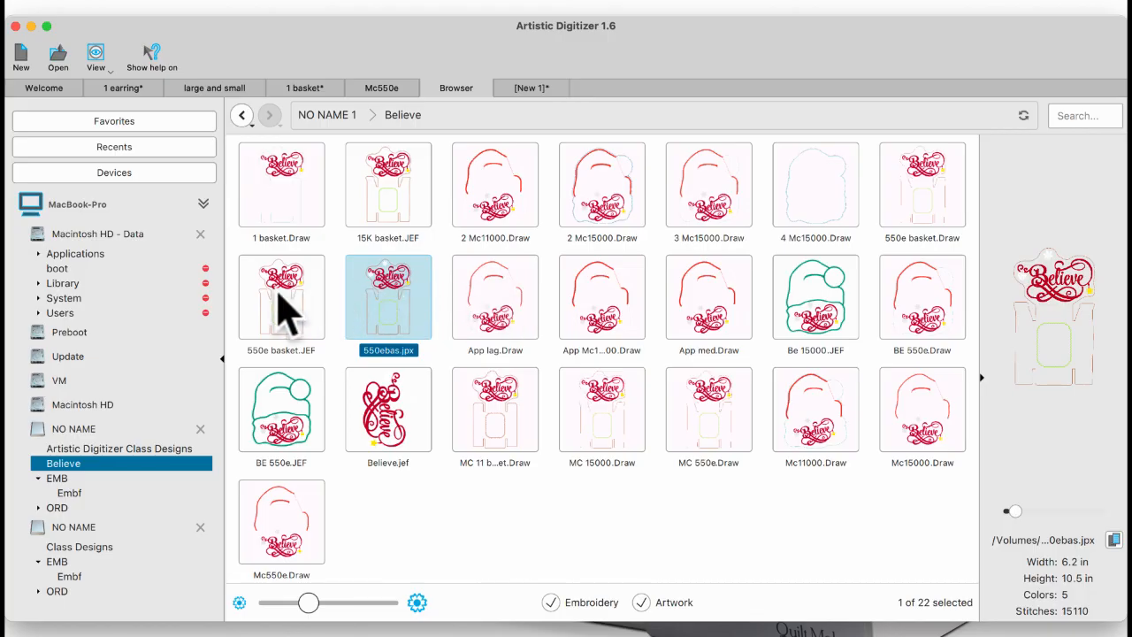
{"action": "left_click", "coordinate": [924, 225]}
{"action": "double_click", "coordinate": [924, 226]}
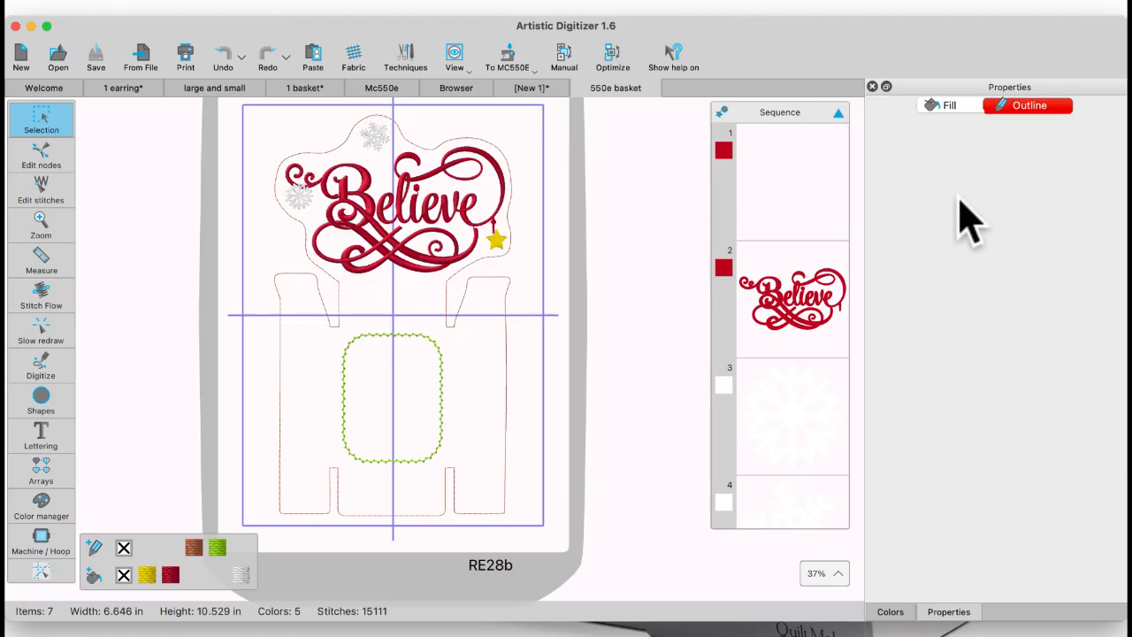
Step: Select the brown basket outline to examine its running stitch properties and place in the sequence, and deselect it
{"action": "left_click", "coordinate": [459, 137]}
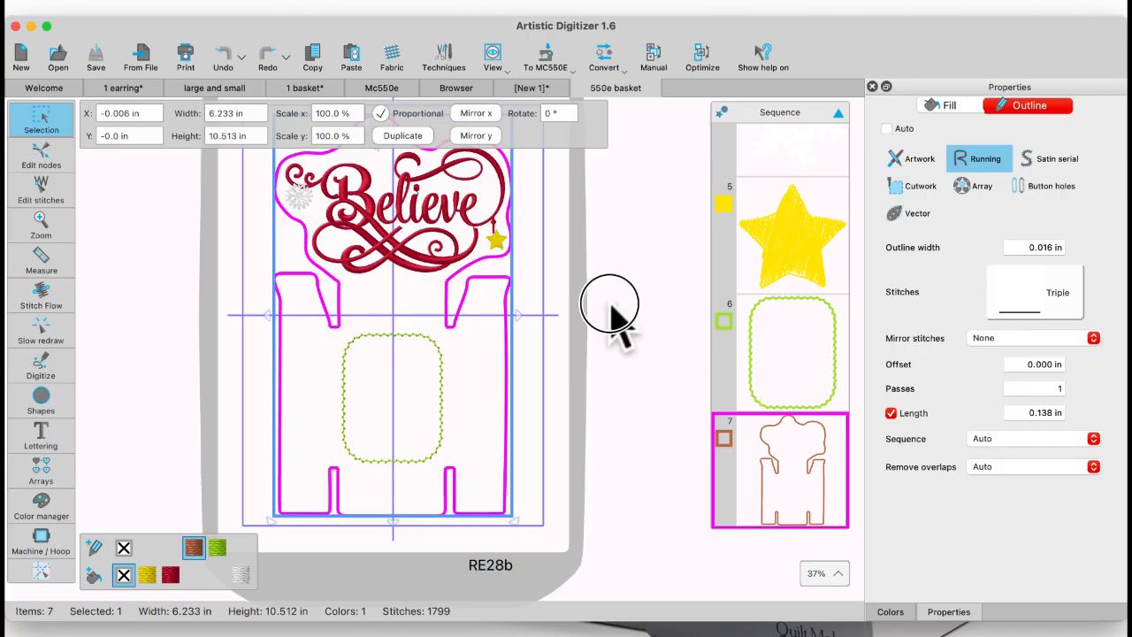
{"action": "left_click", "coordinate": [553, 255]}
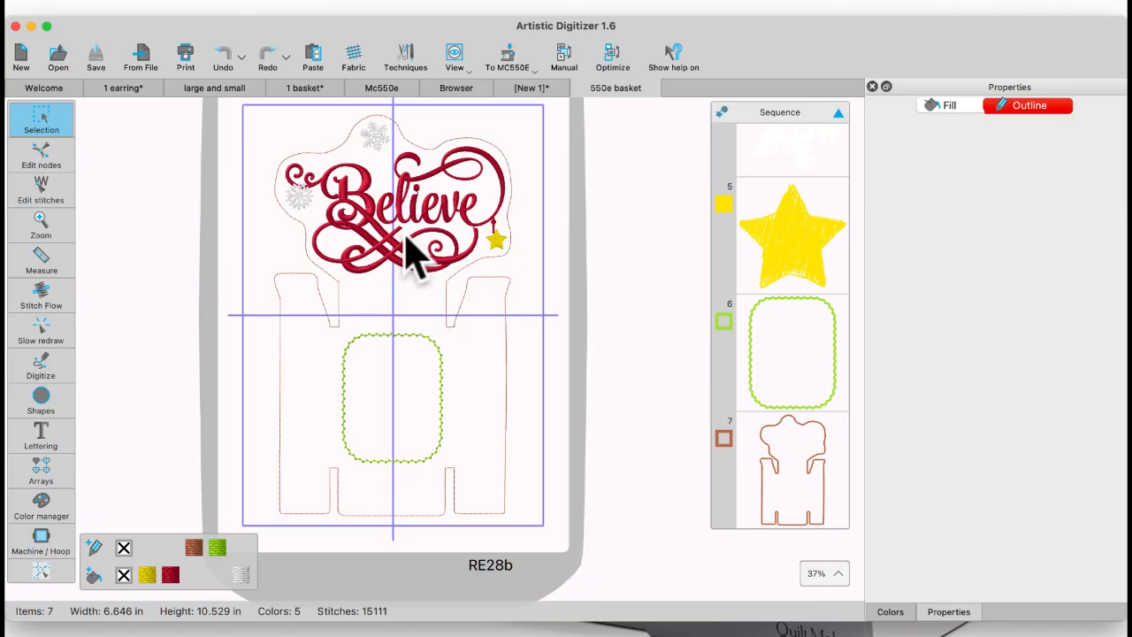
{"action": "left_click", "coordinate": [529, 27]}
{"action": "left_click", "coordinate": [510, 51]}
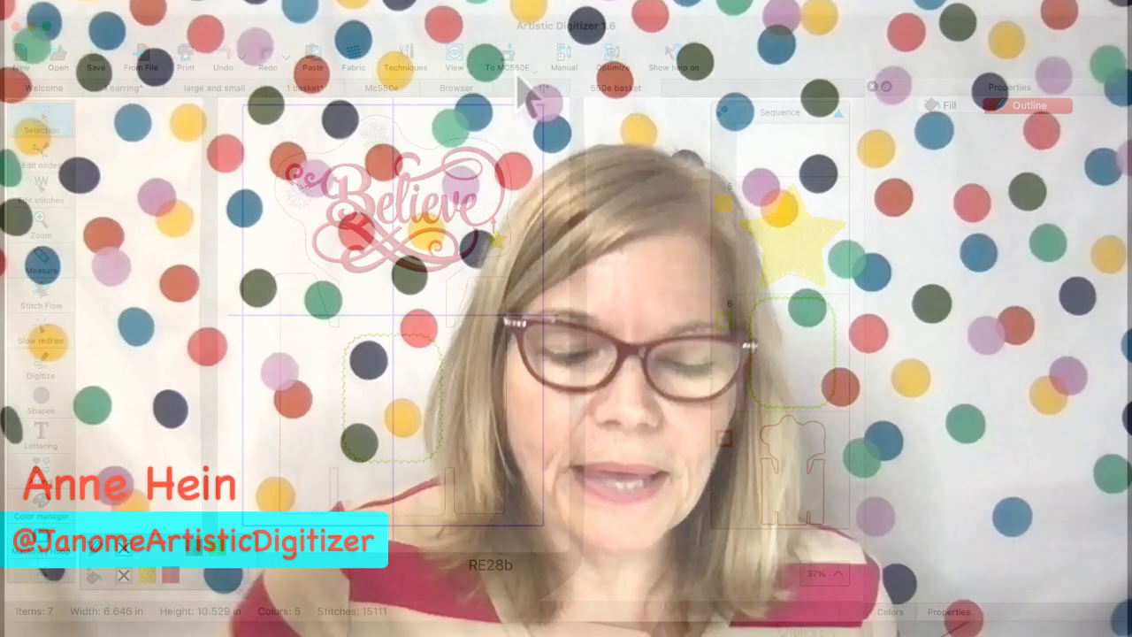